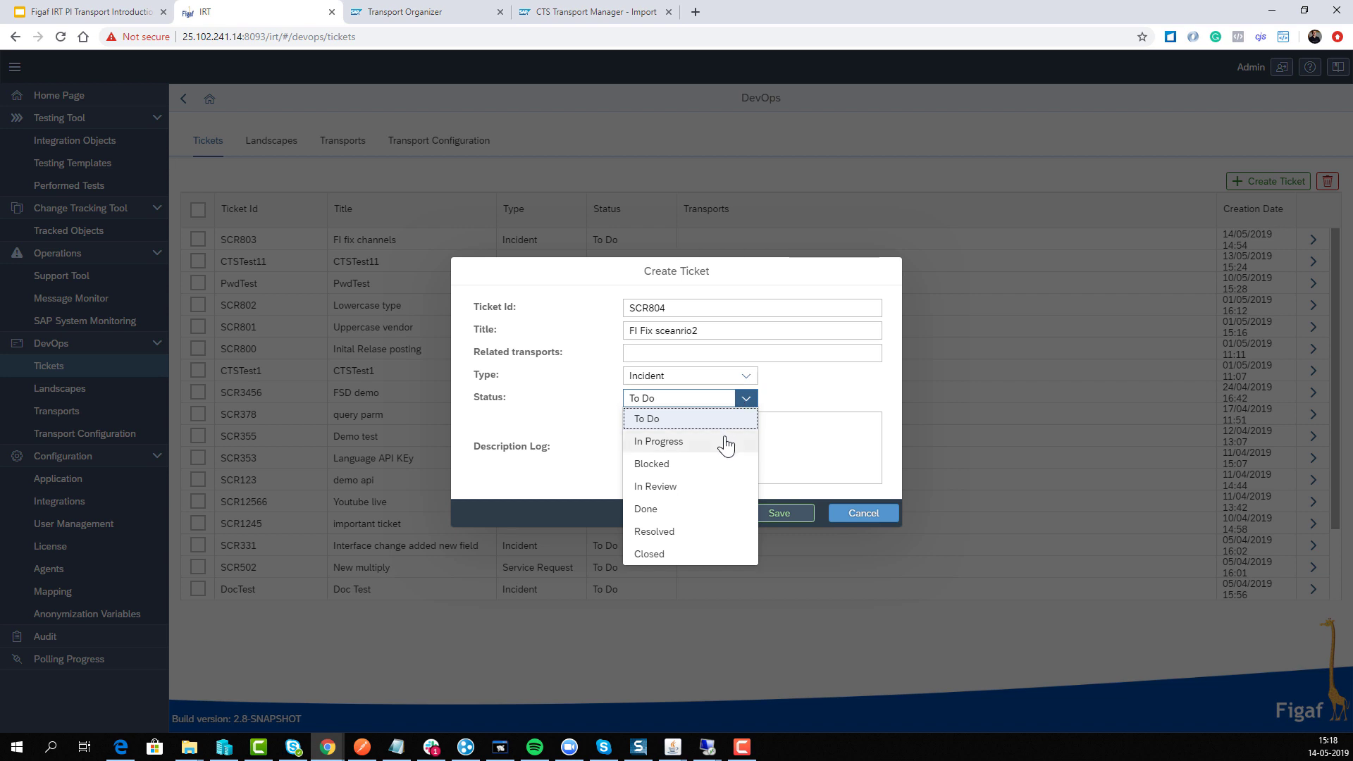
- Set the type of new ticket SCR804 to Service Request and save the ticket
left_click(743, 376)
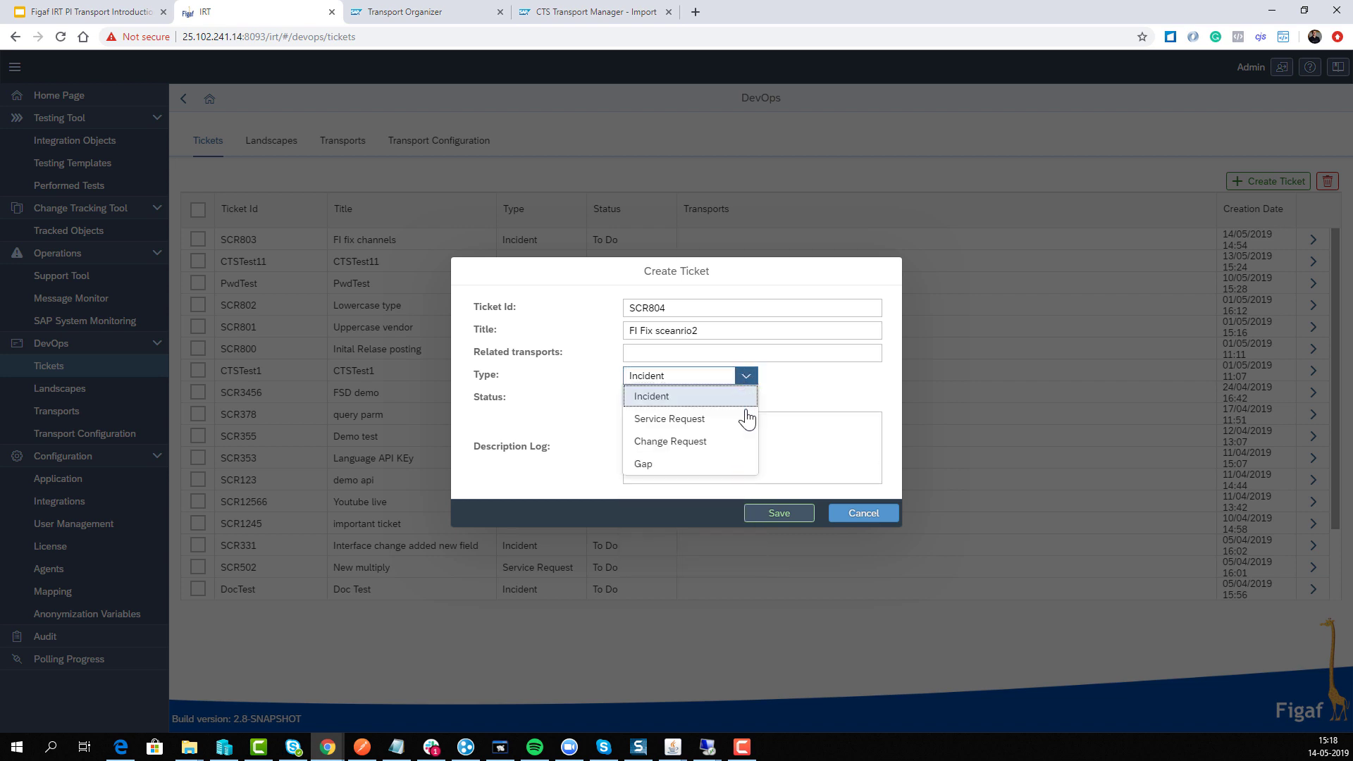
left_click(725, 418)
left_click(779, 517)
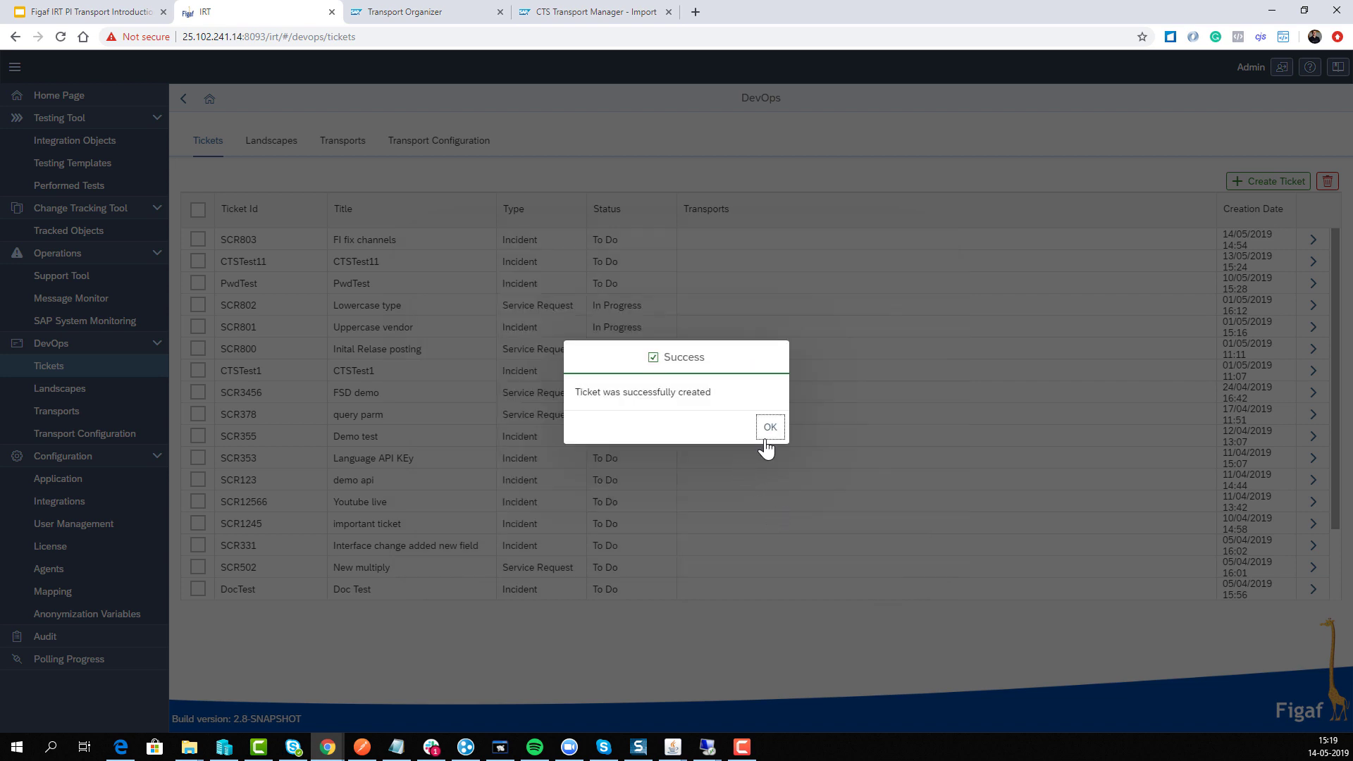
left_click(765, 429)
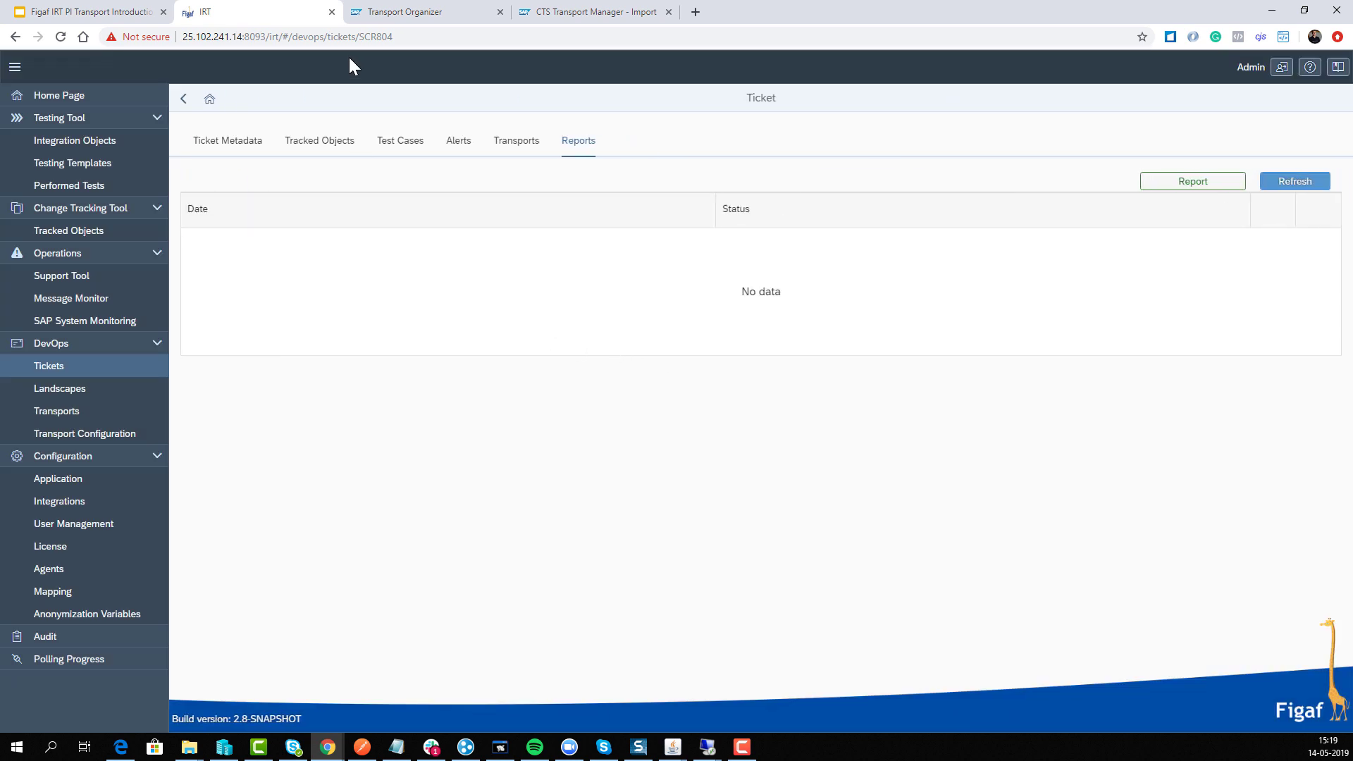
- Examine the new ticket's address, tracked objects, test cases, alerts and transports
left_click(377, 41)
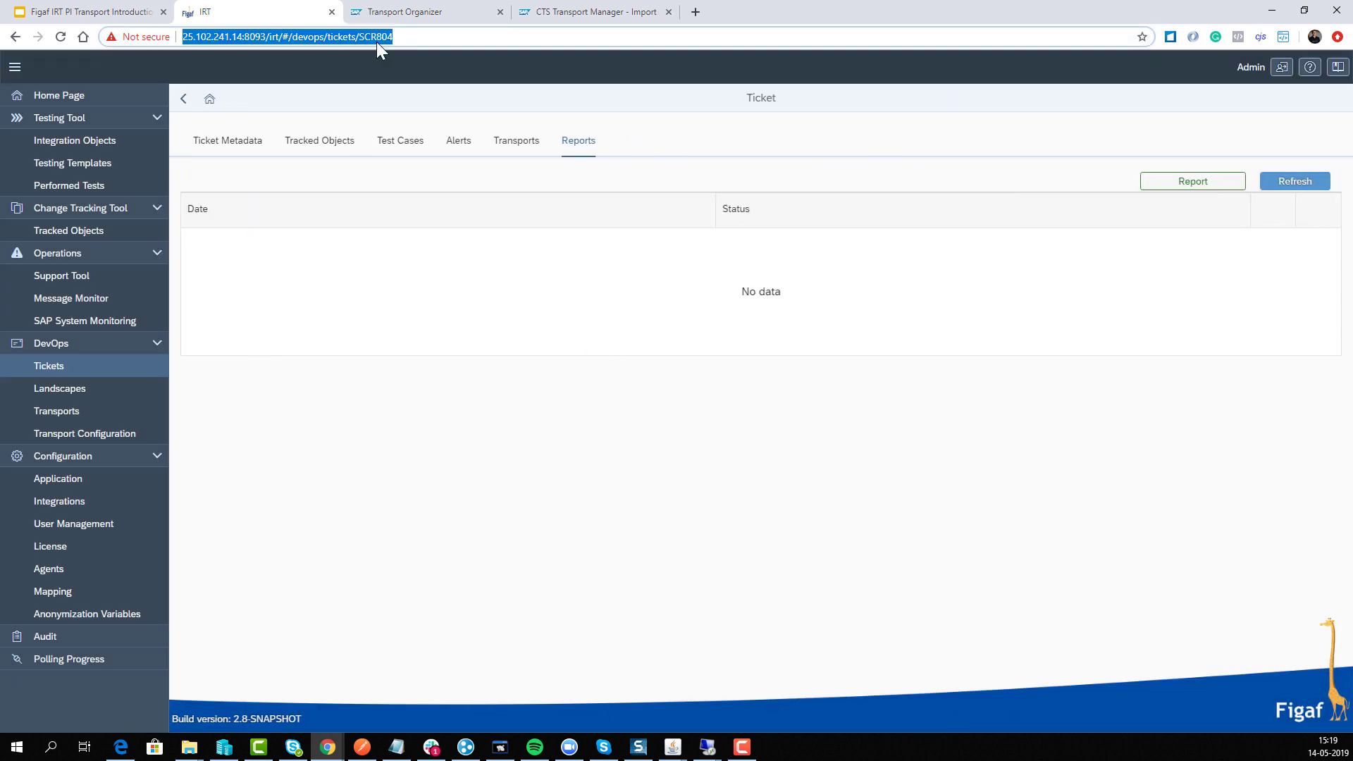
left_click(337, 146)
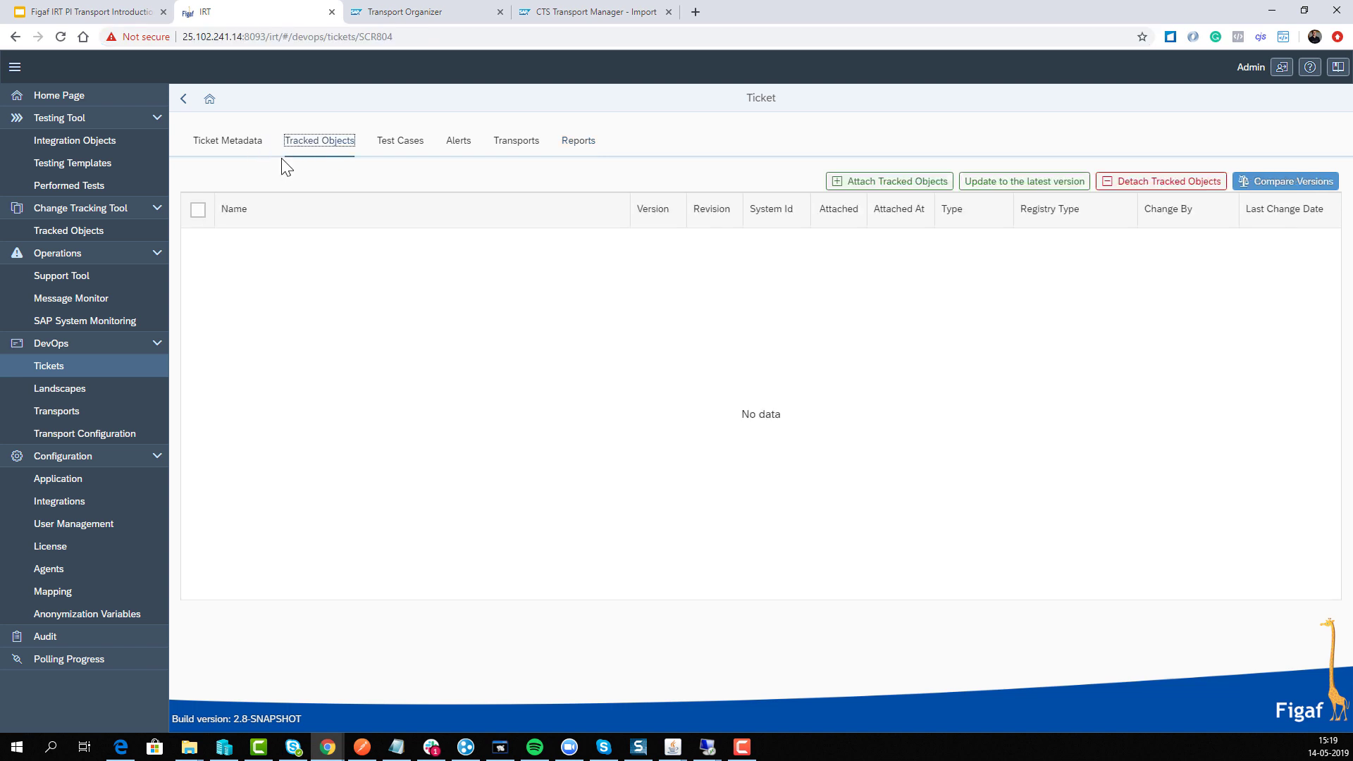
left_click(378, 144)
left_click(457, 143)
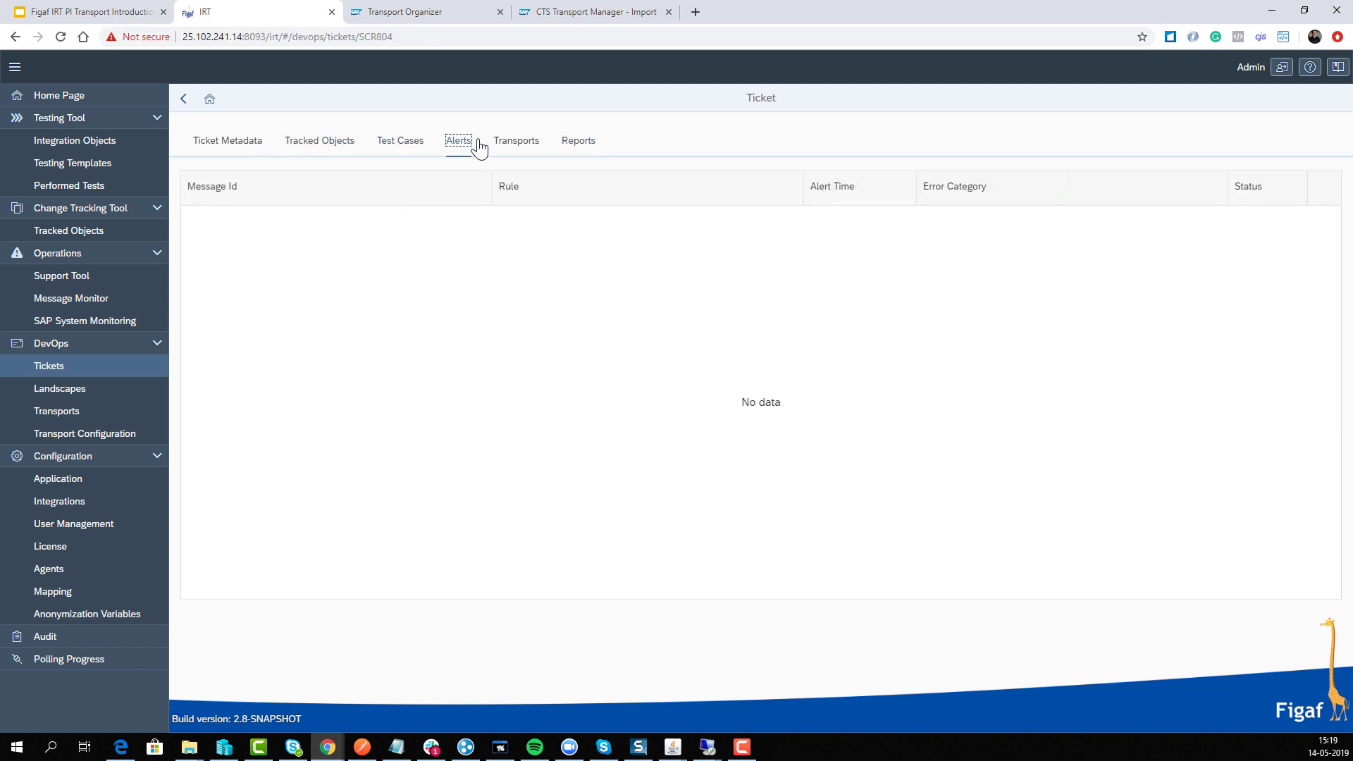
left_click(516, 144)
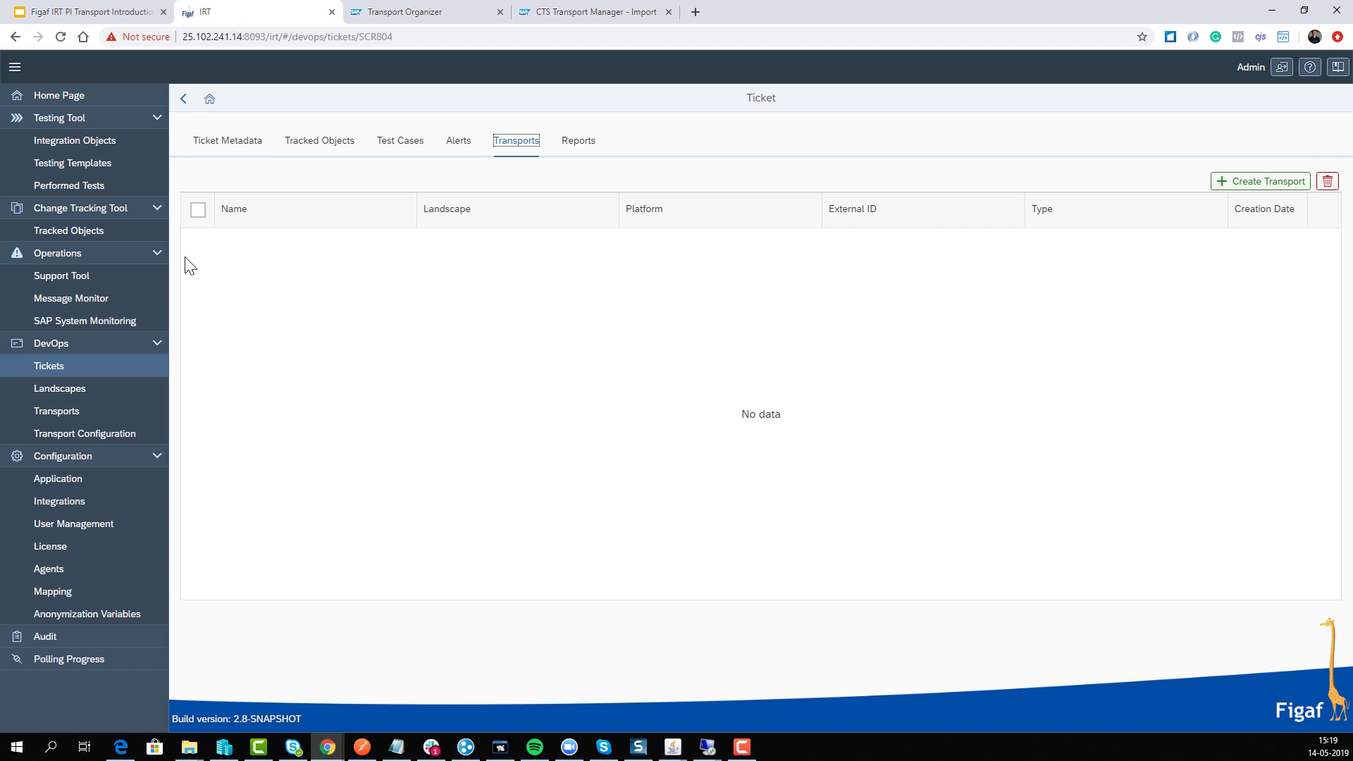
- Switch to the Transport Organizer and copy the number of the modifiable Export List request DI3K90001L
left_click(429, 15)
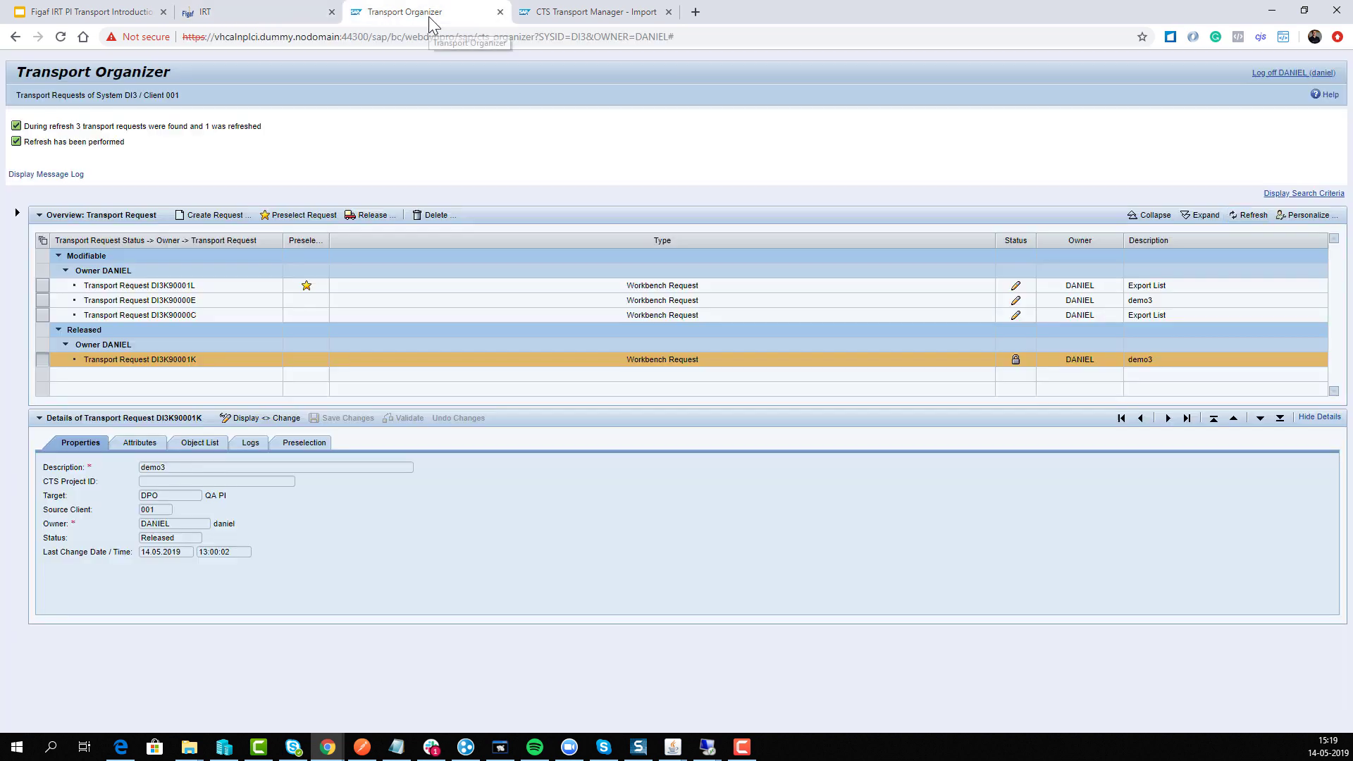
left_click(155, 288)
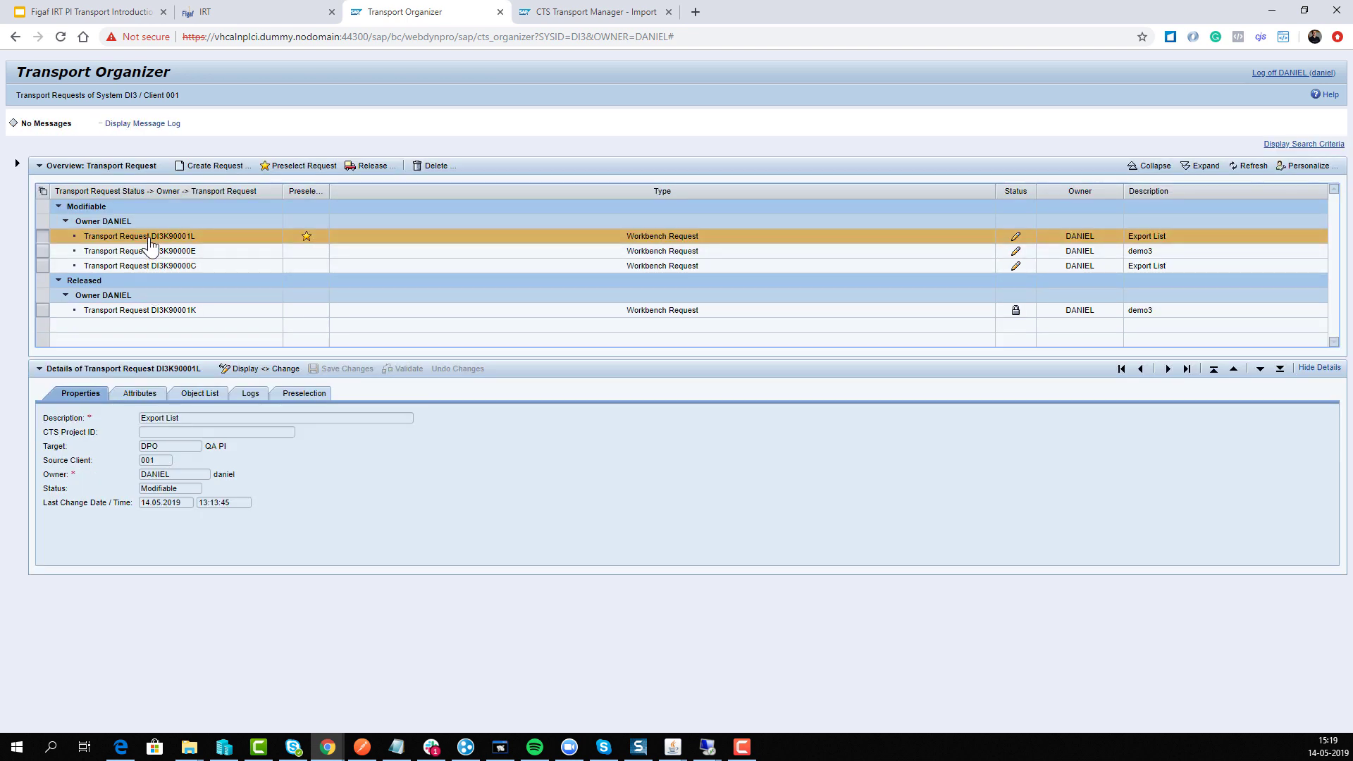
double_click(173, 237)
key("ctrl+c")
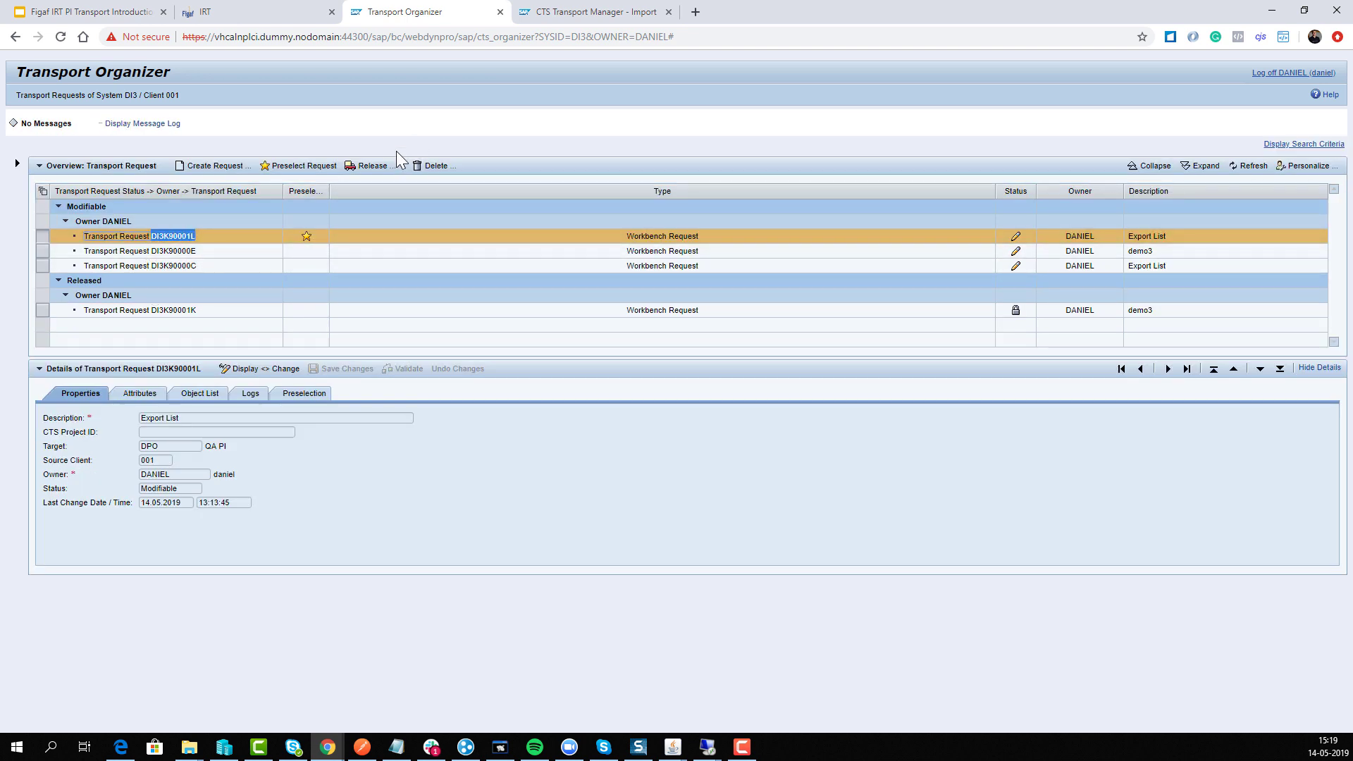
- Release transport request DI3K90001L
left_click(421, 384)
left_click(363, 166)
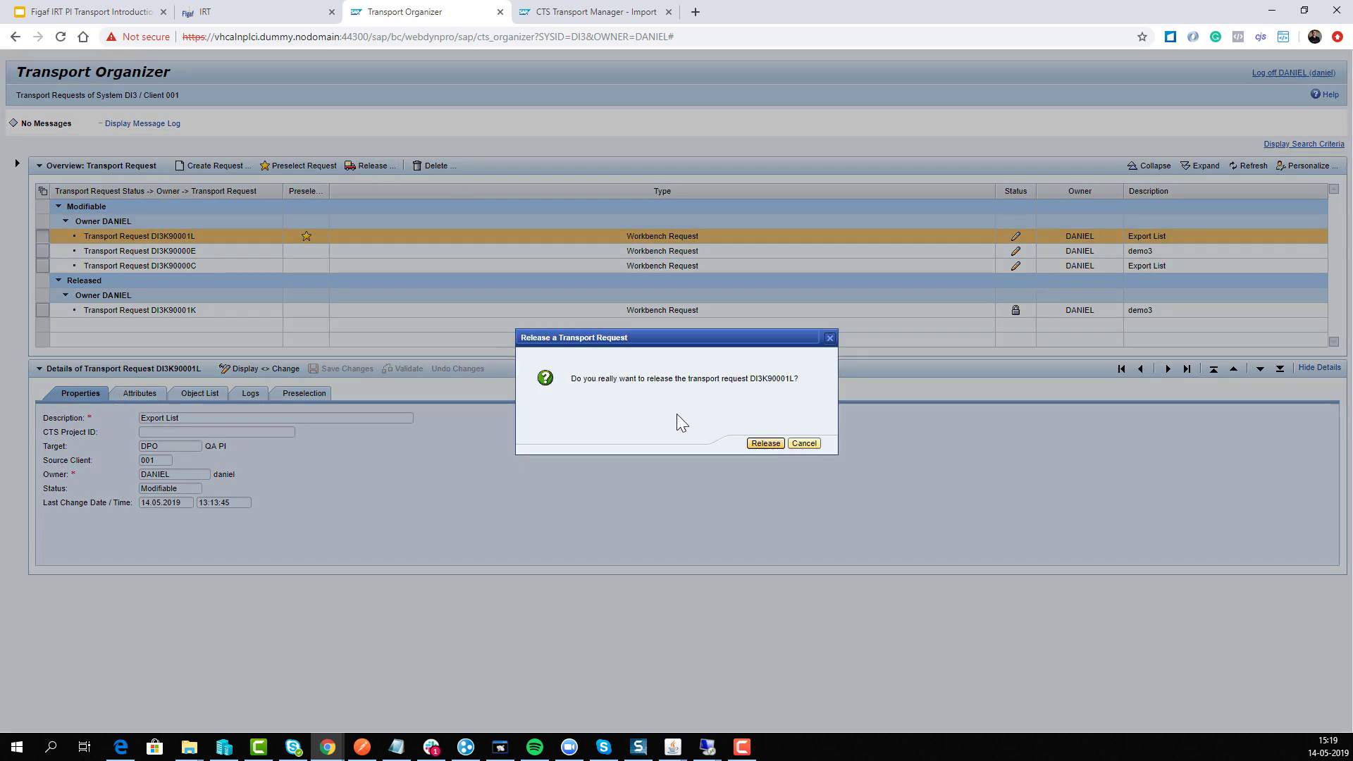
left_click(755, 443)
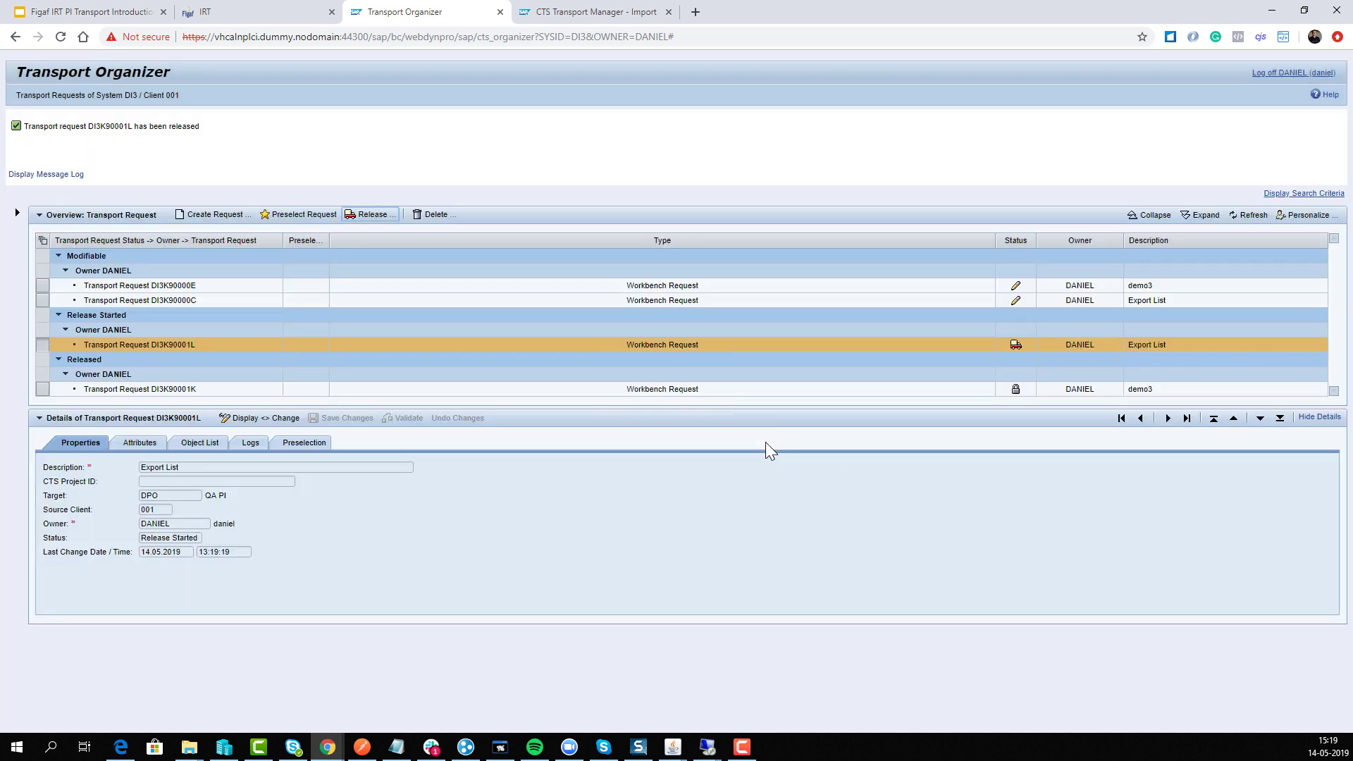
- Back in Figaf IRT, create a CTS transport for the ticket in landscape SAP PI with the copied transport request DI3K90001L
left_click(288, 12)
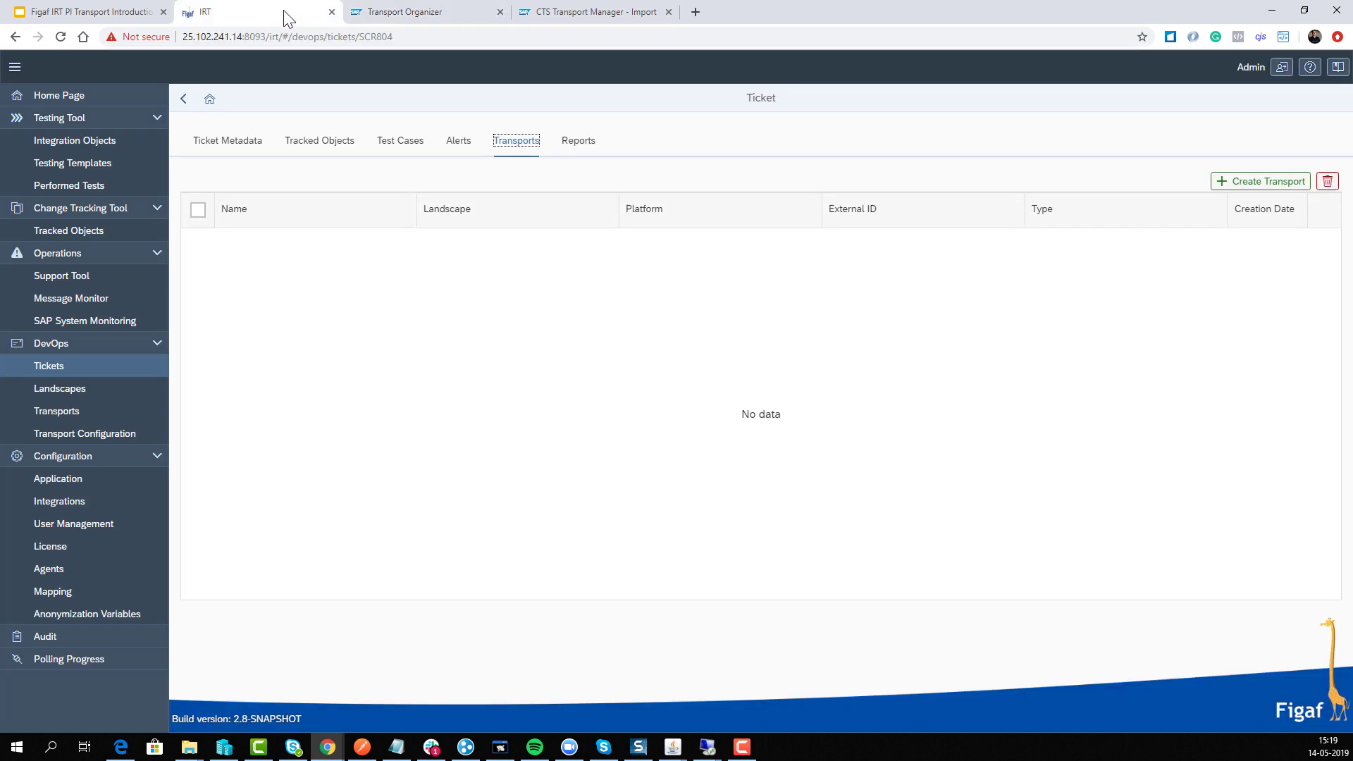
left_click(1236, 184)
left_click(757, 402)
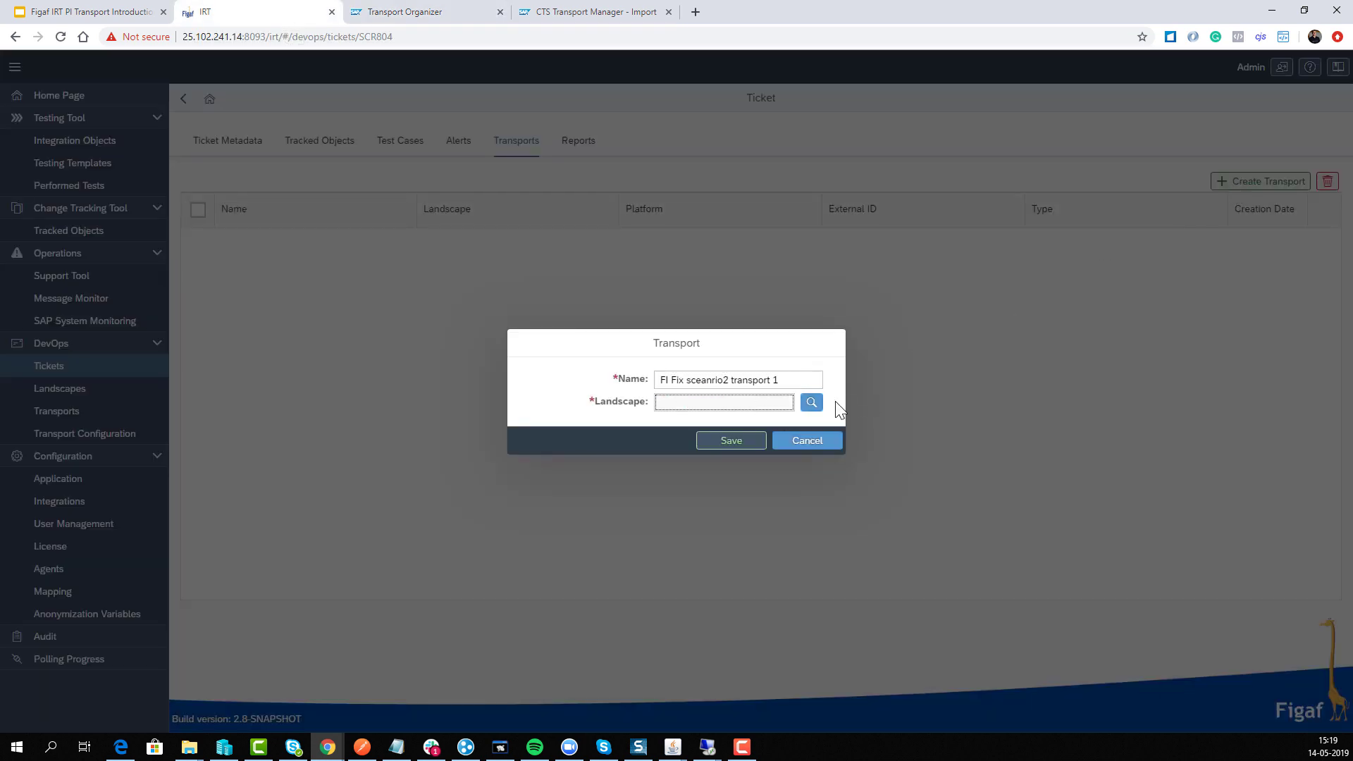
left_click(811, 402)
left_click(687, 218)
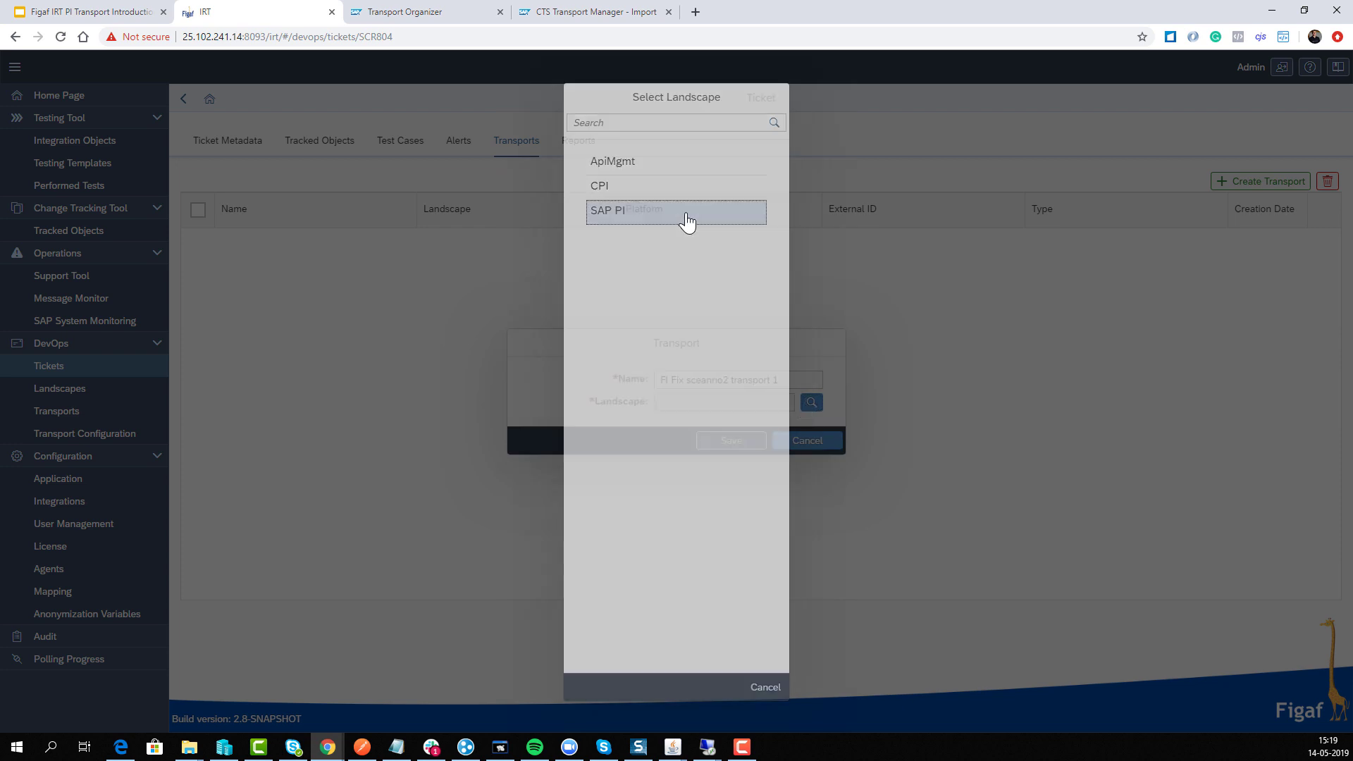
left_click(704, 425)
key("ctrl+v")
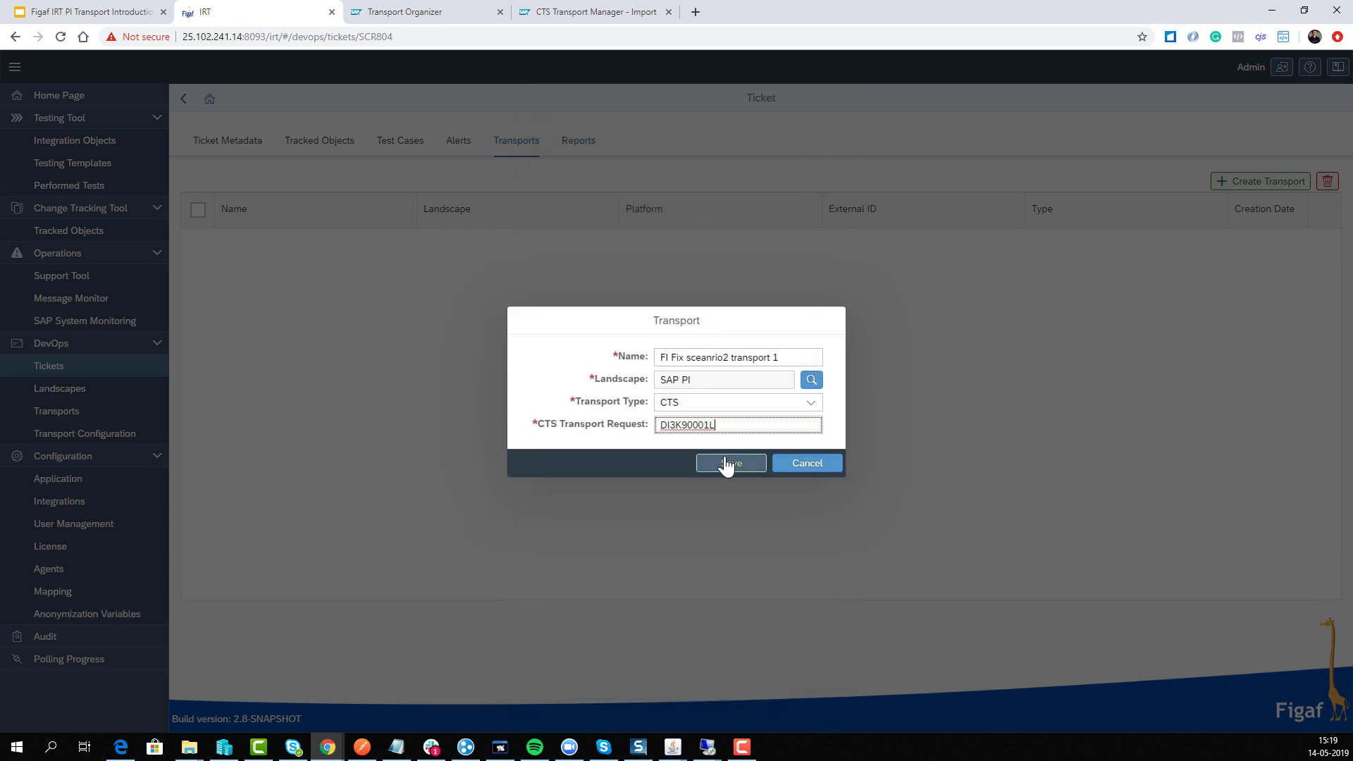
left_click(659, 425)
left_click(724, 464)
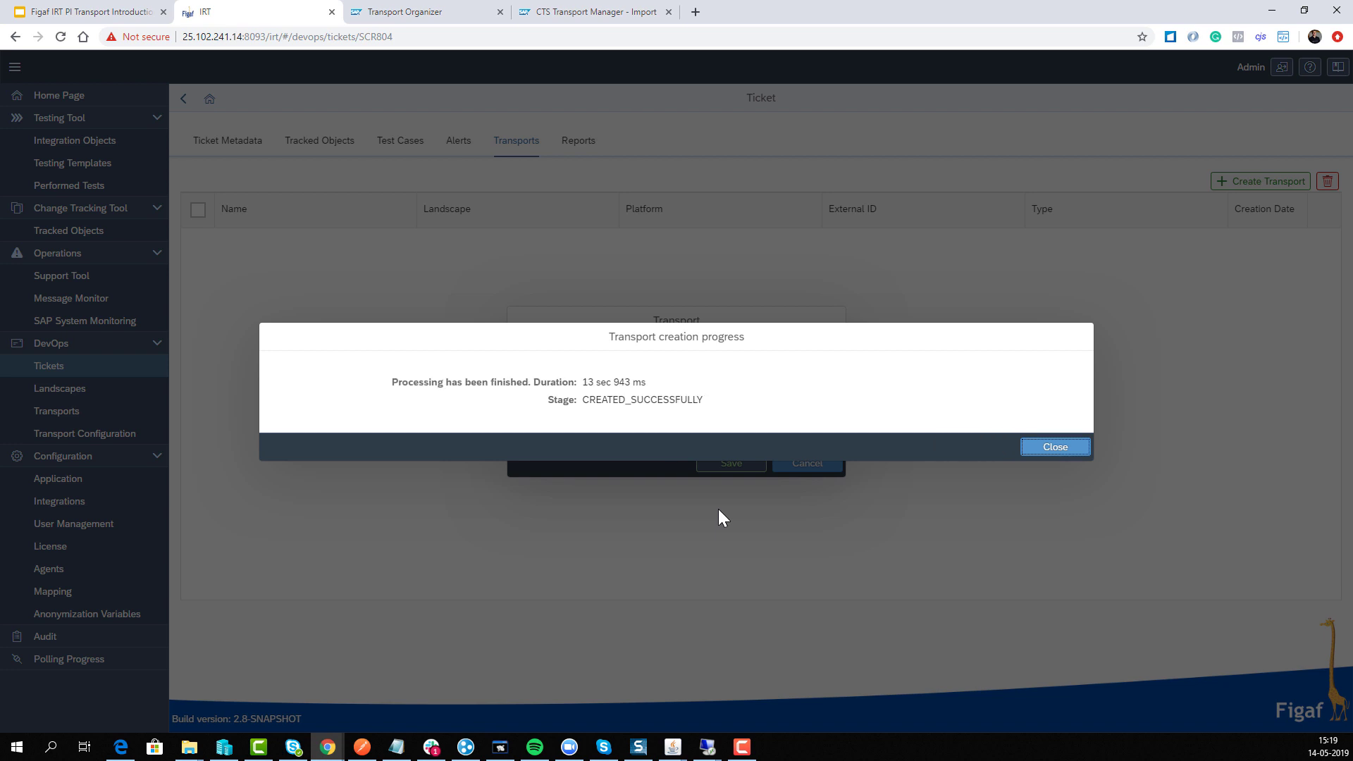
left_click(1037, 446)
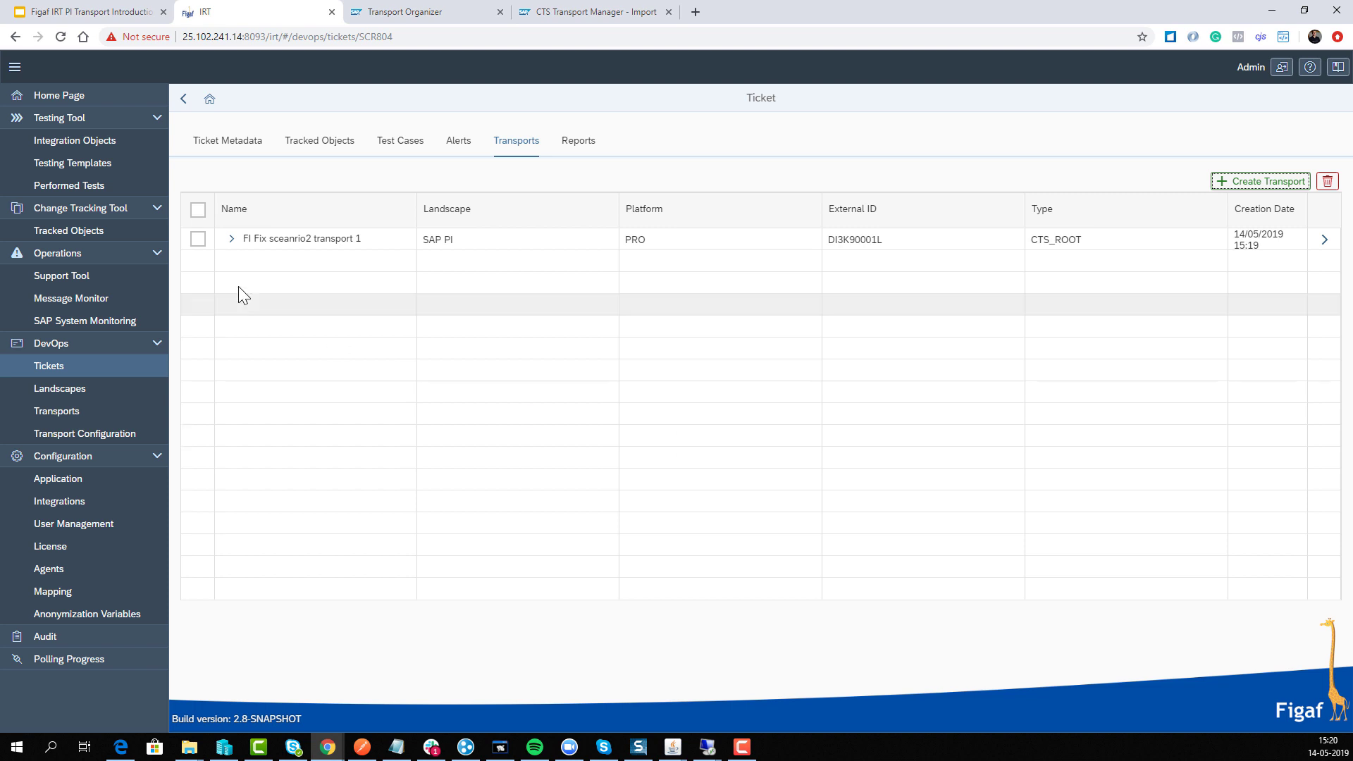
- Open the CTS_CHILD transport under the ticket's root transport to examine its transport items and import status
left_click(232, 239)
left_click(321, 265)
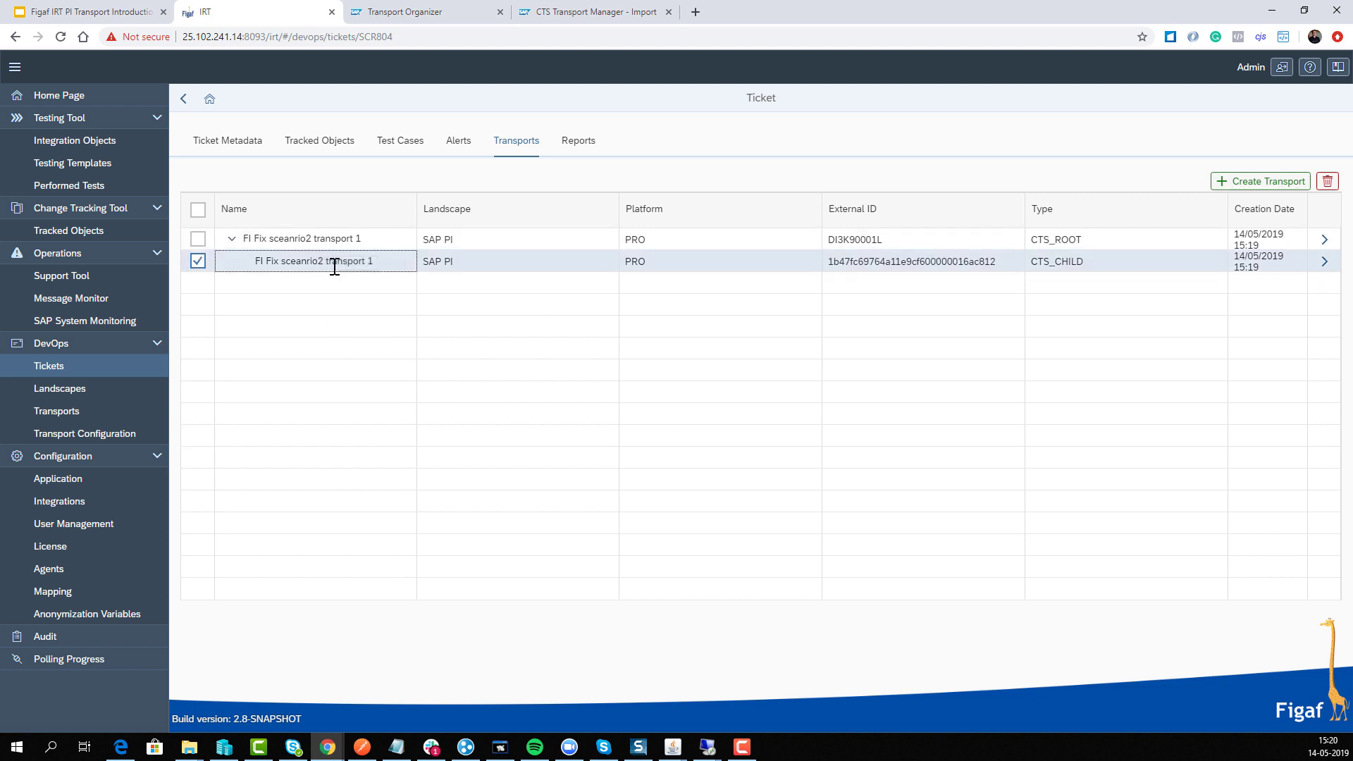
left_click(1324, 261)
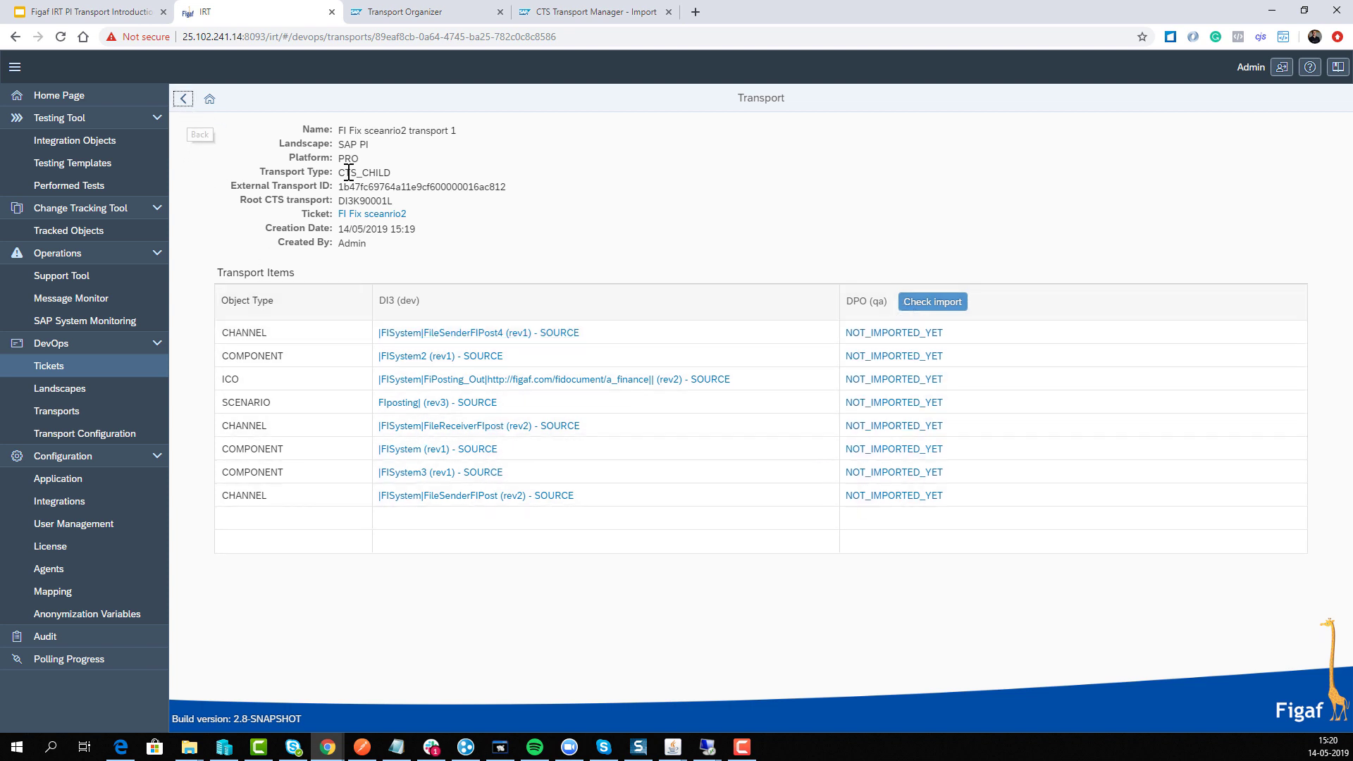
- Return to the ticket's tracked objects and copy the channel name |FISystem|FileSenderFIPost4
left_click(368, 214)
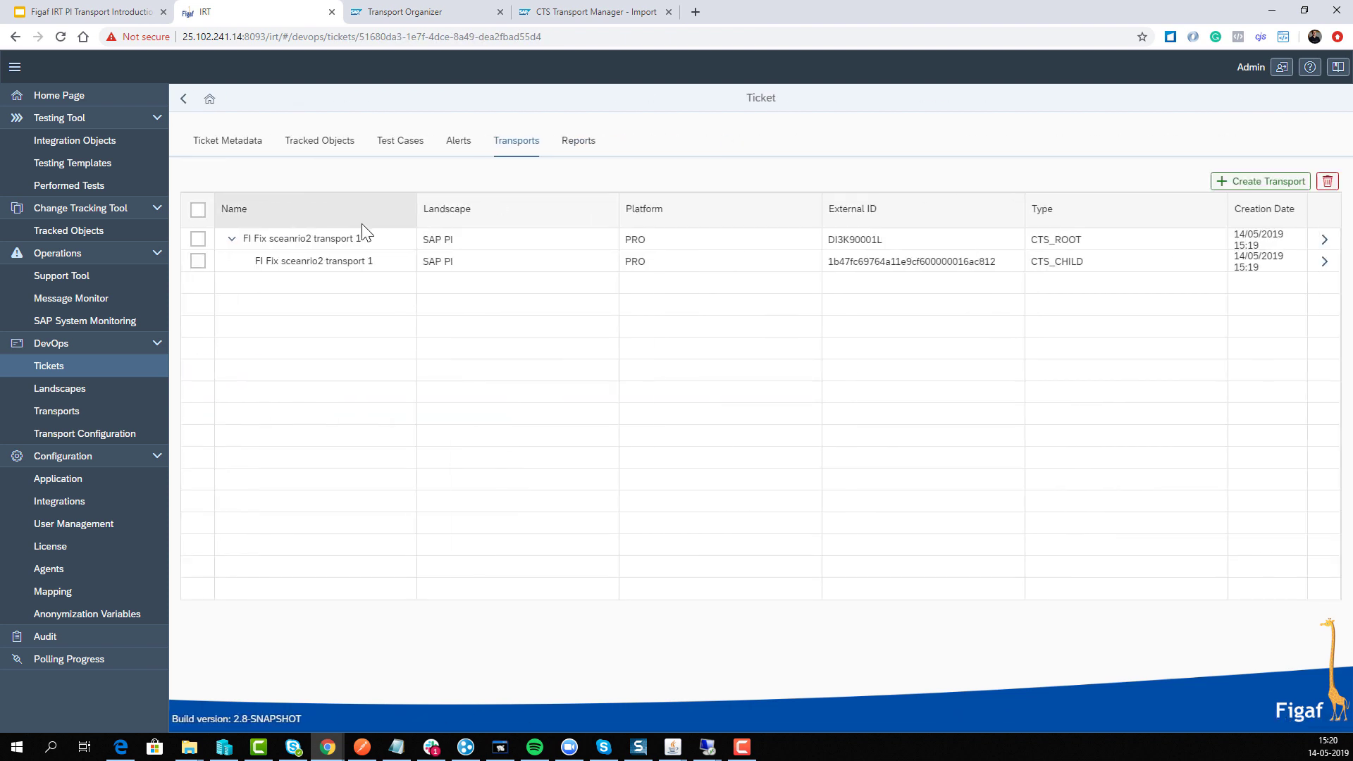
left_click(321, 142)
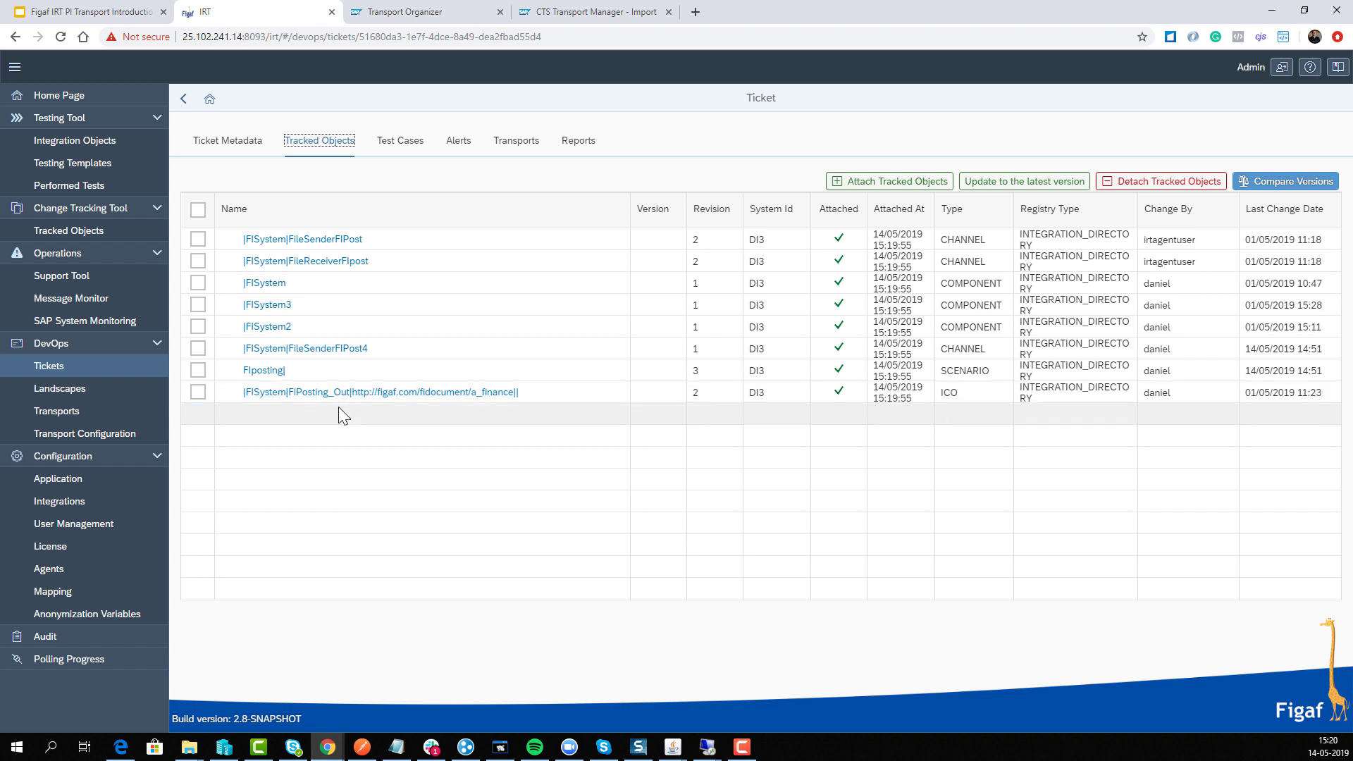
left_click_drag(371, 350, 245, 351)
key("ctrl+c")
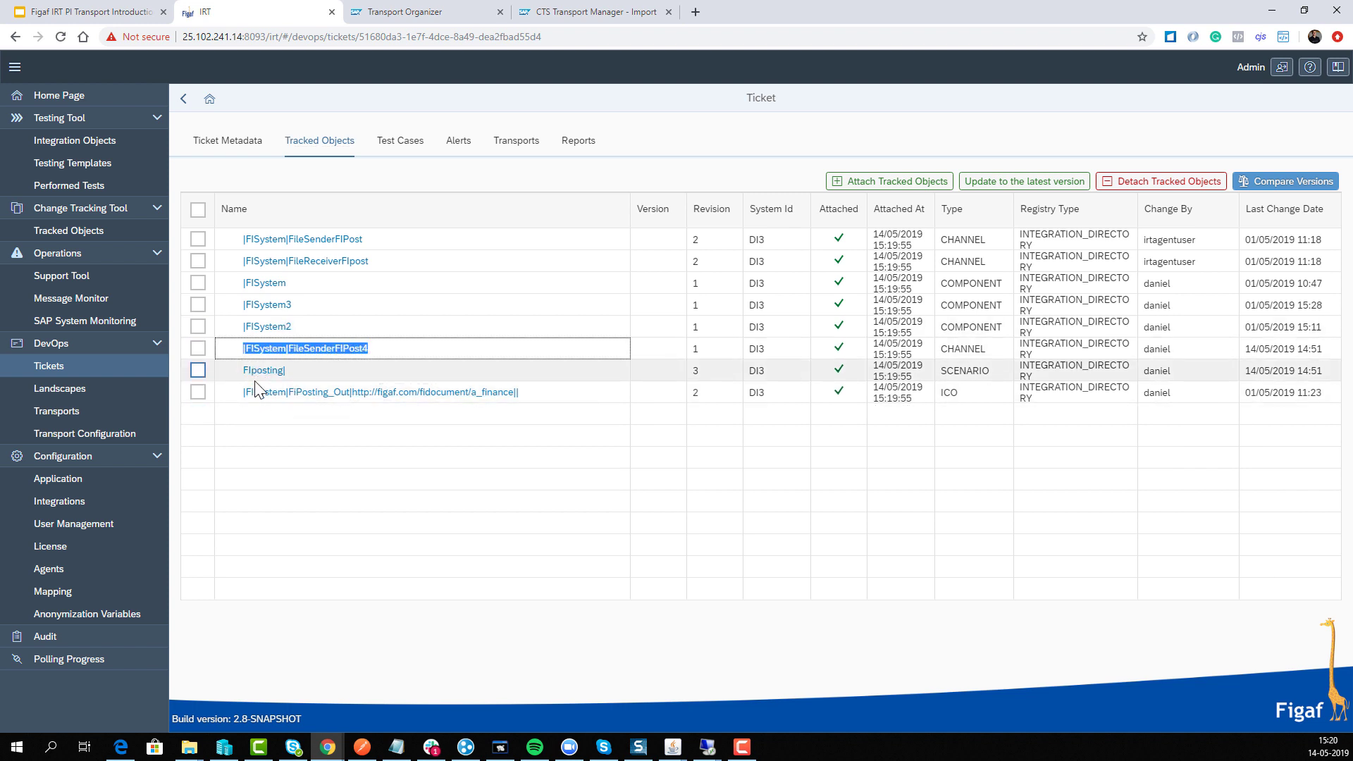
- Open the transport configuration and choose SAP PI as its landscape
left_click(136, 435)
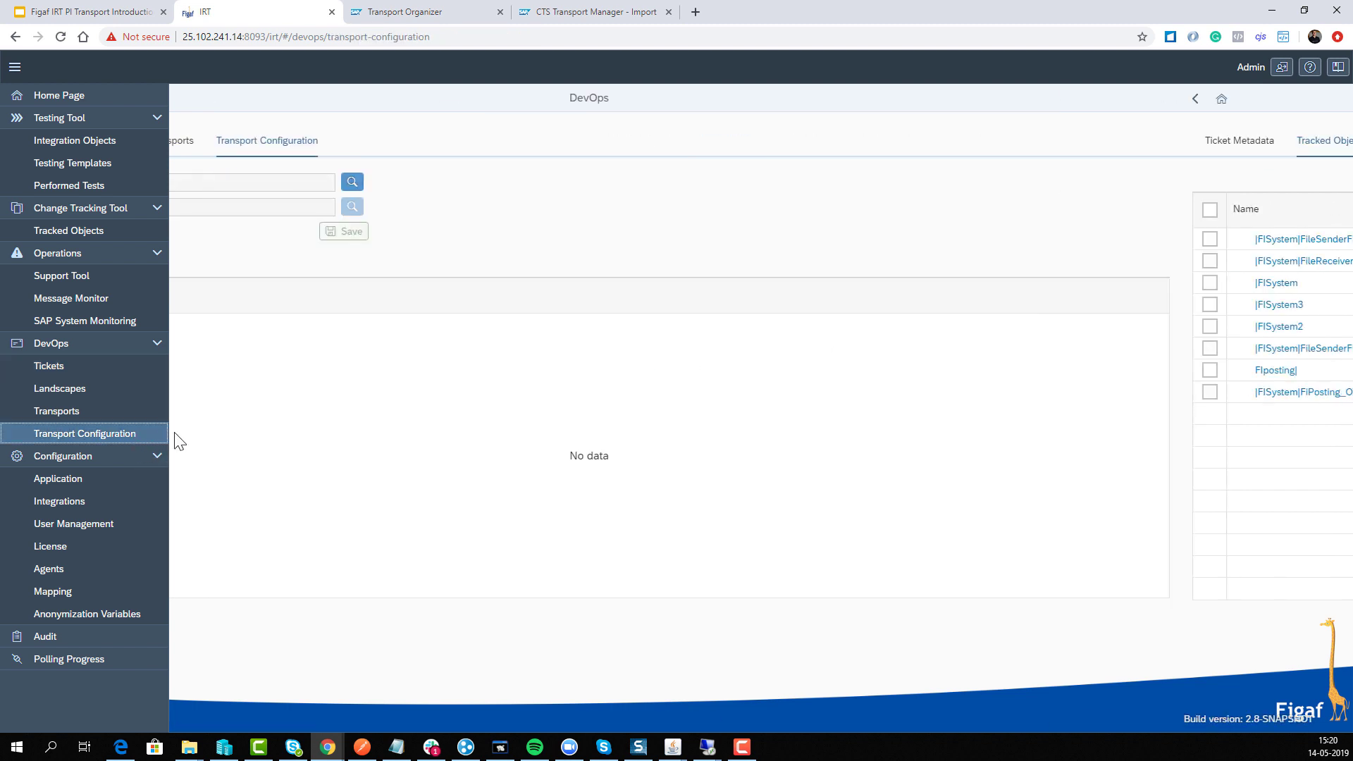
left_click(524, 182)
left_click(604, 216)
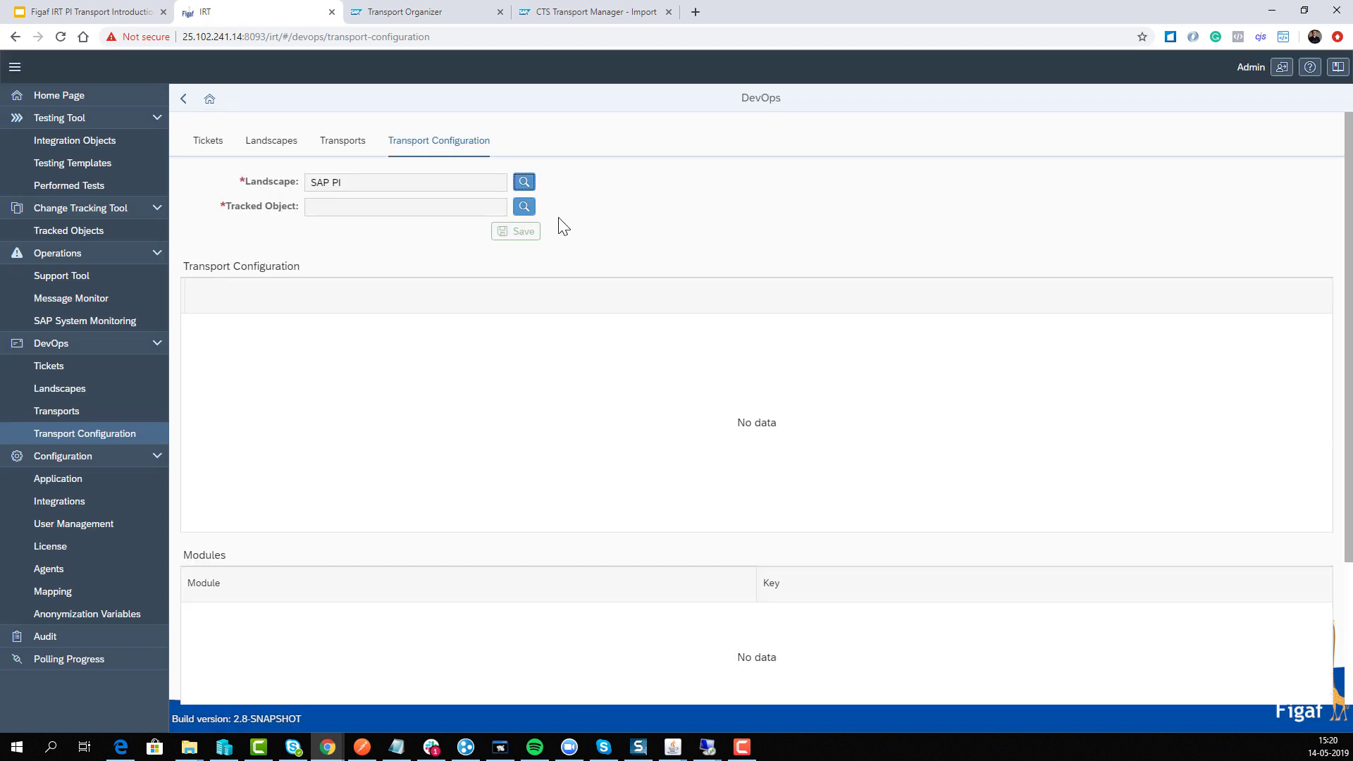
- Search for the copied channel name and select |FISystem|FileSenderFIPost4 as the tracked object
left_click(525, 206)
left_click(574, 122)
key("ctrl+v")
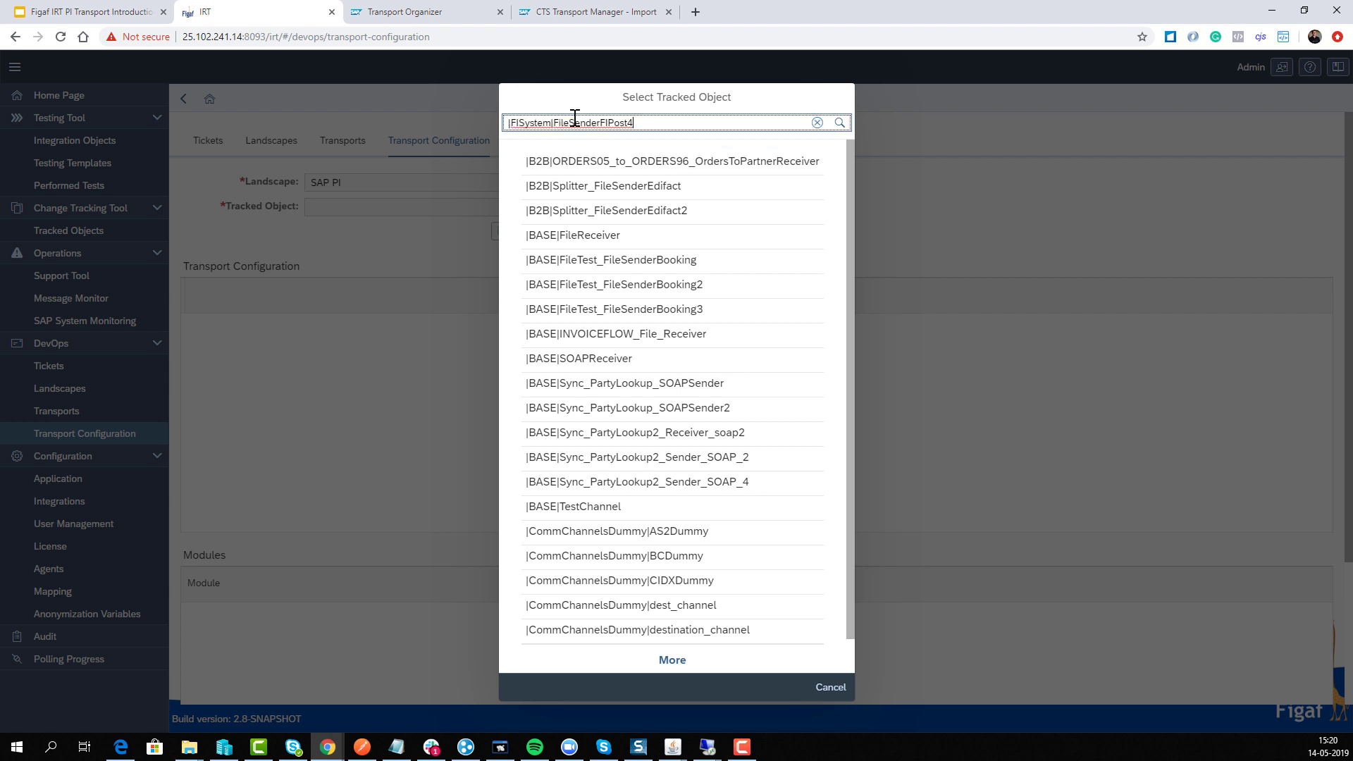
key("Return")
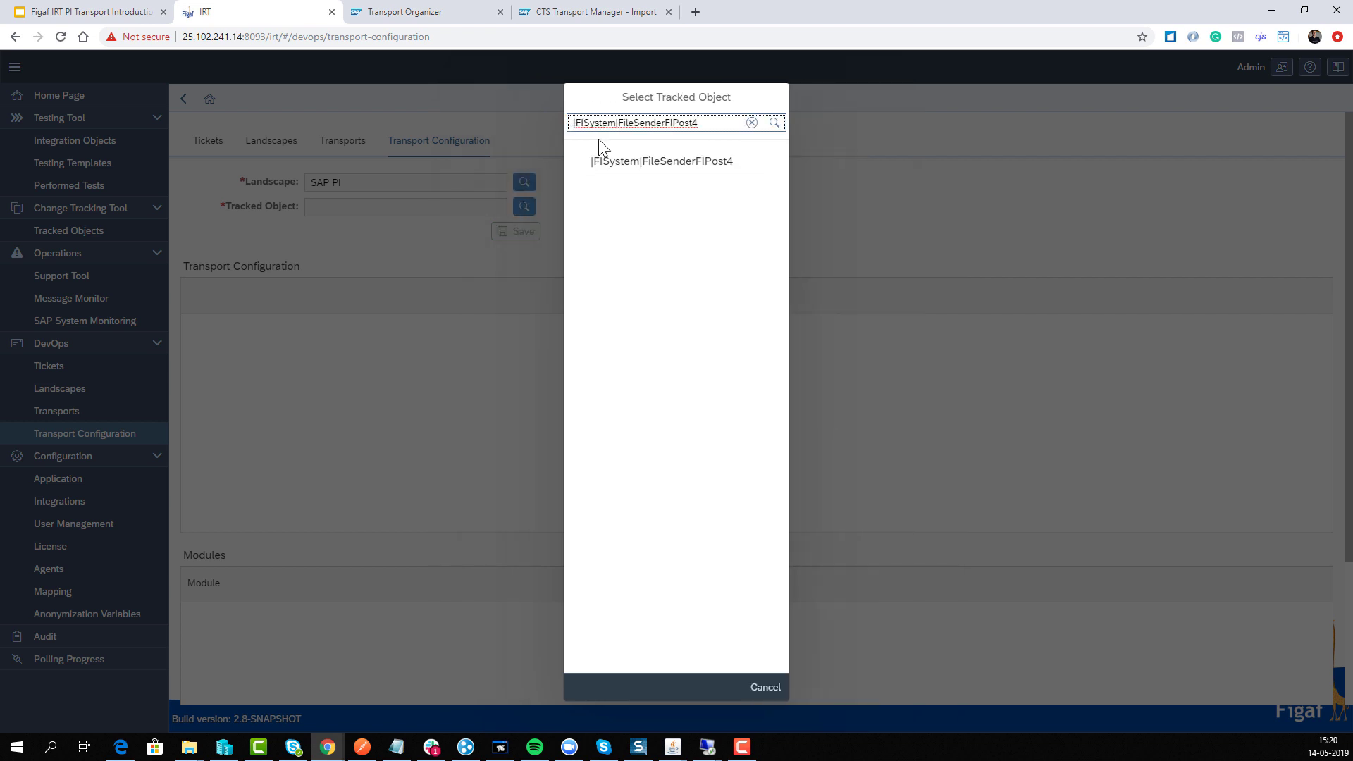
left_click(641, 163)
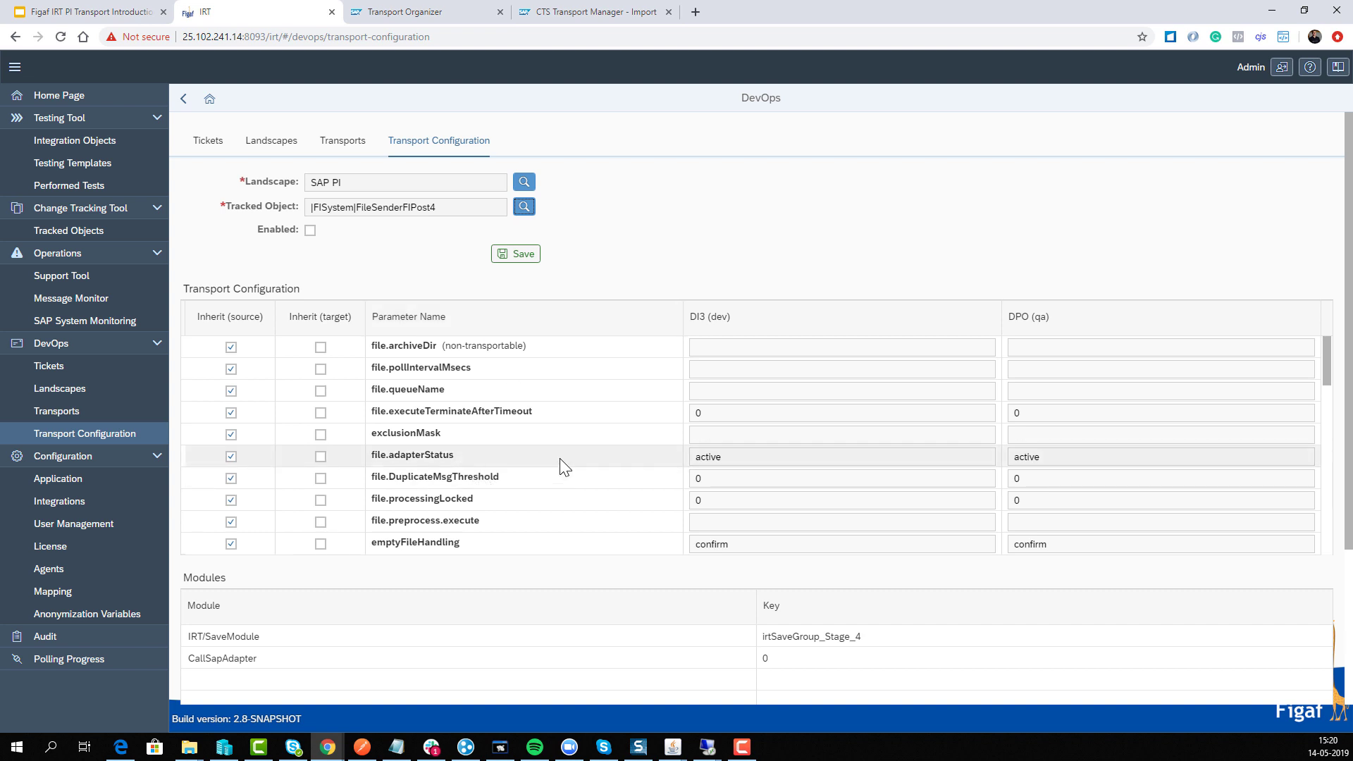
- Find the channel's file.sourceDir parameter and enable the transport configuration for editing
scroll(546, 370, "down", 1)
scroll(546, 373, "down", 5)
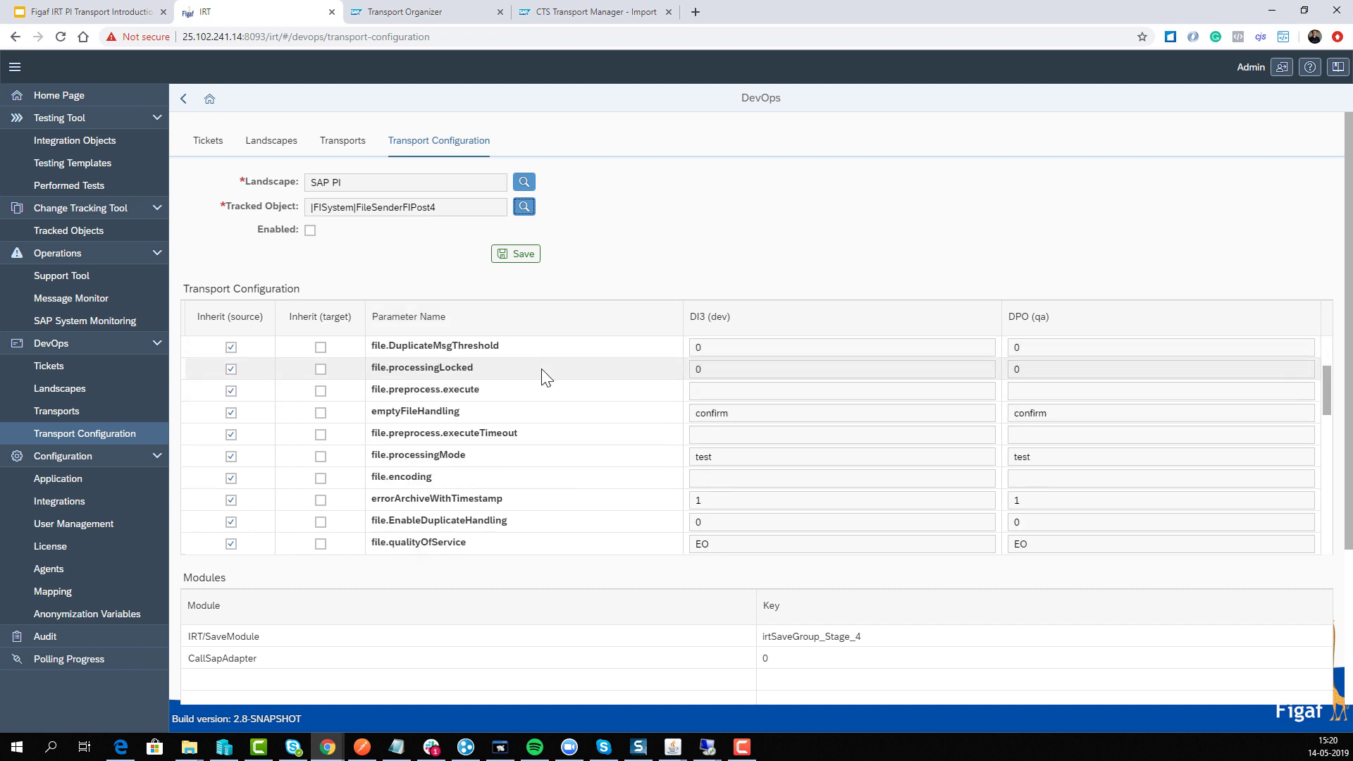
scroll(543, 403, "up", 1)
scroll(542, 405, "down", 3)
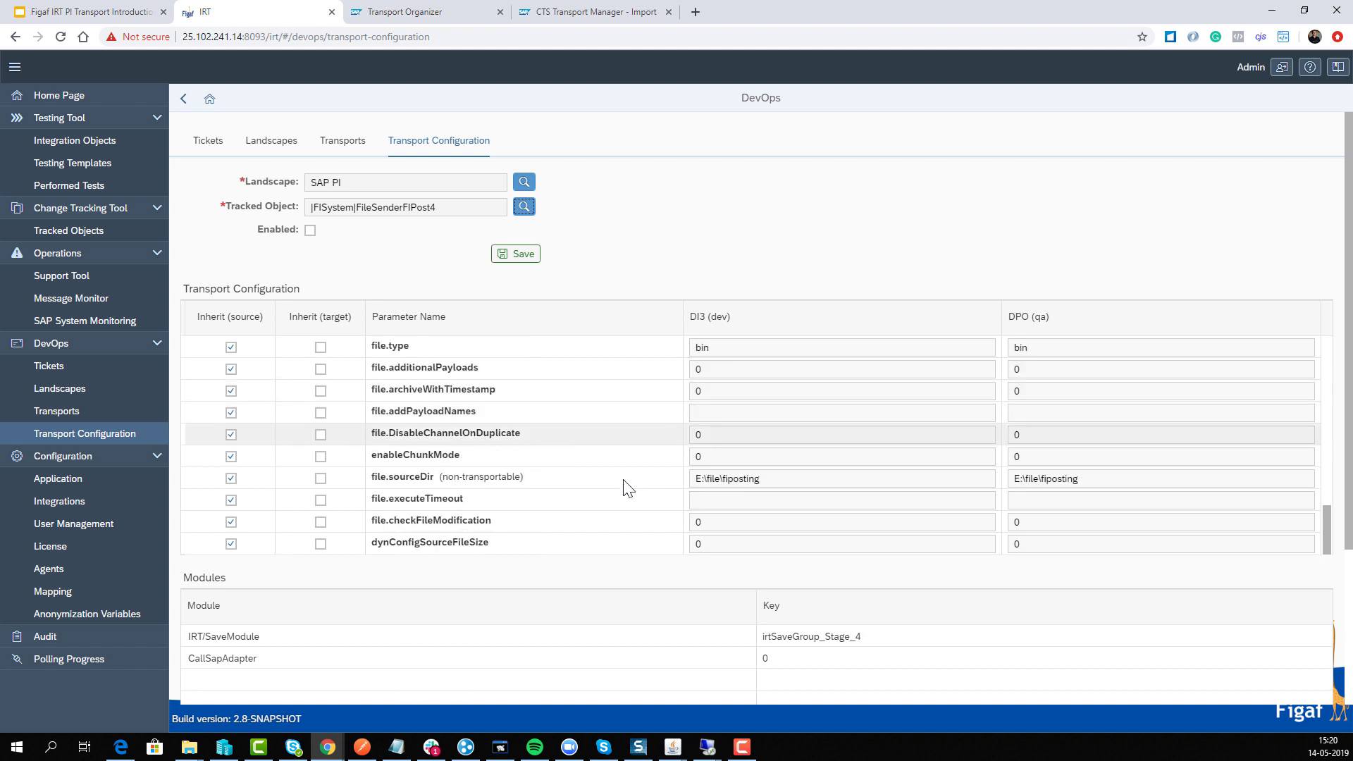
left_click(1090, 479)
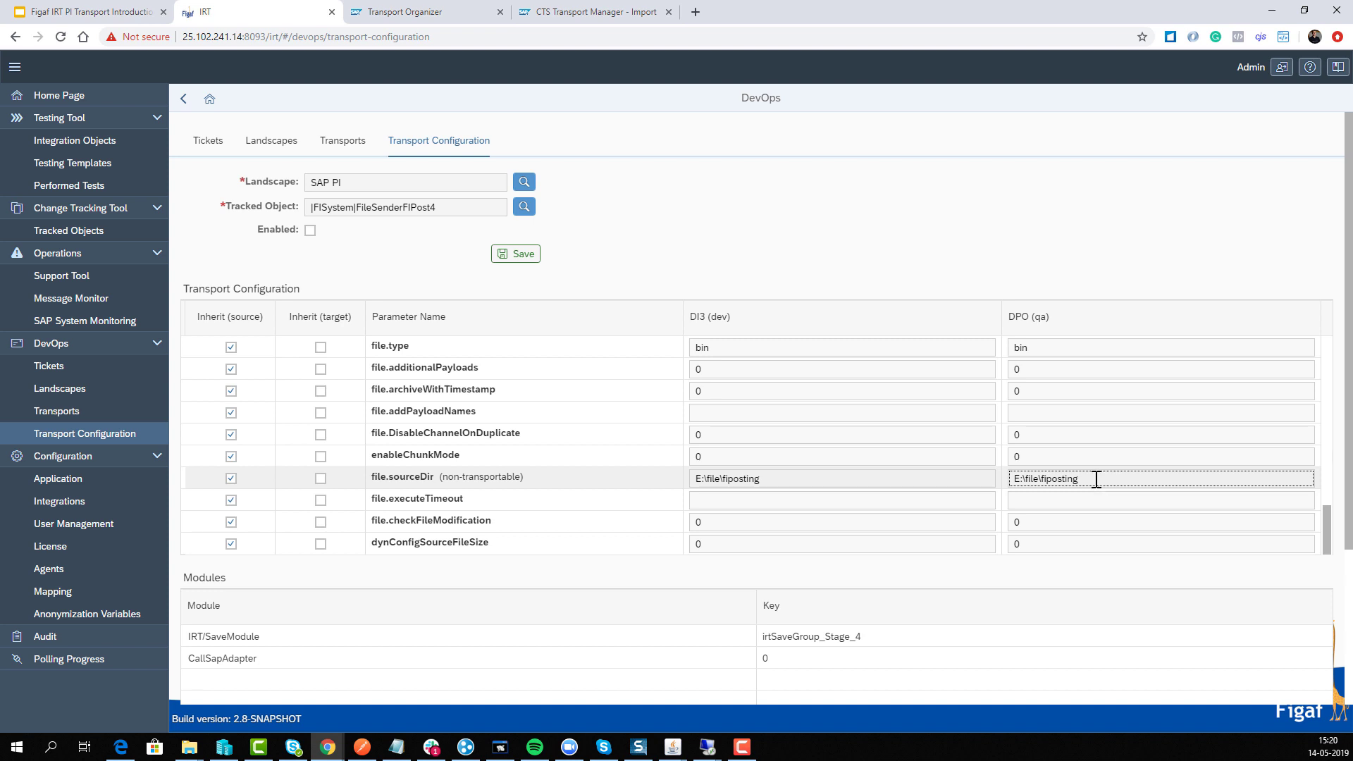
left_click(312, 232)
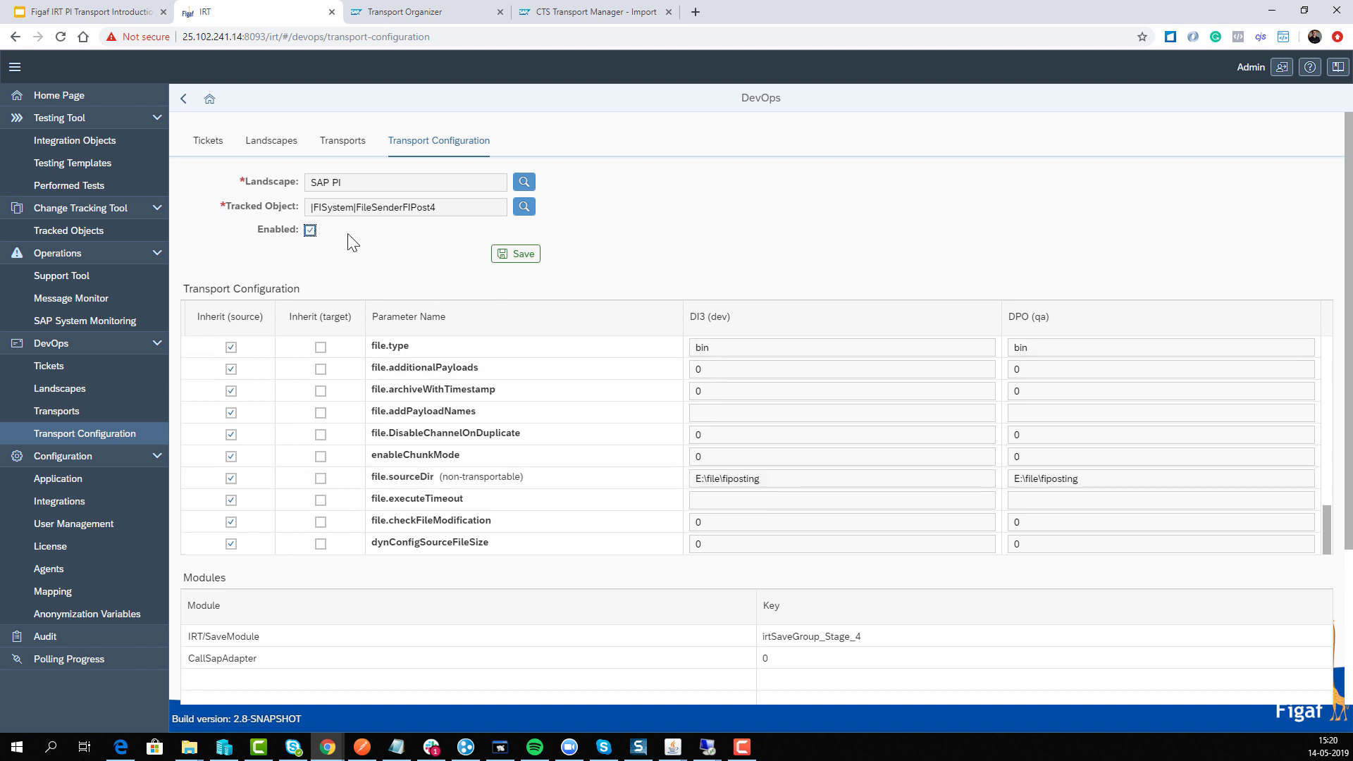
- Turn off both inherit options for file.sourceDir, set its DPO (qa) value to E:\file\fiposting\DPO and save the configuration
left_click(321, 478)
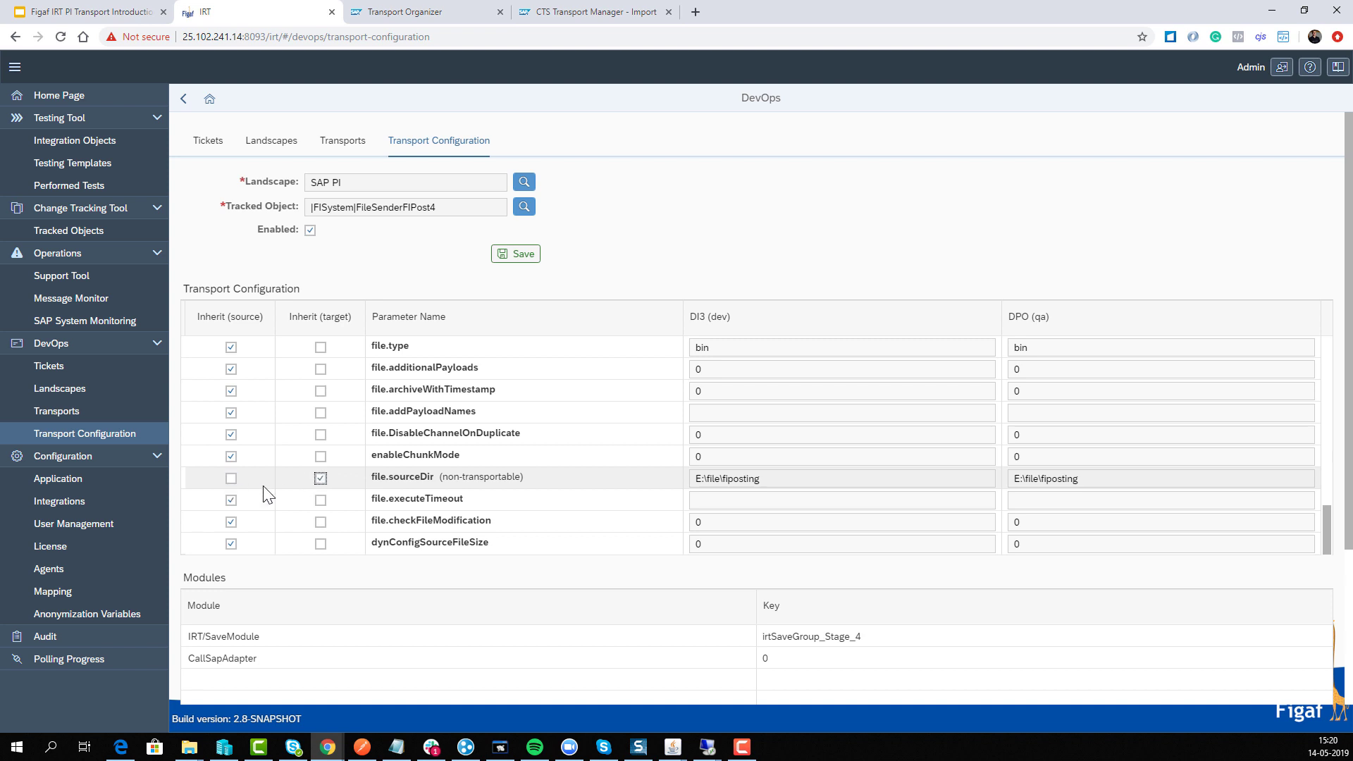
left_click(321, 479)
left_click(1107, 478)
type("<")
key("BackSpace")
type("\\DPO")
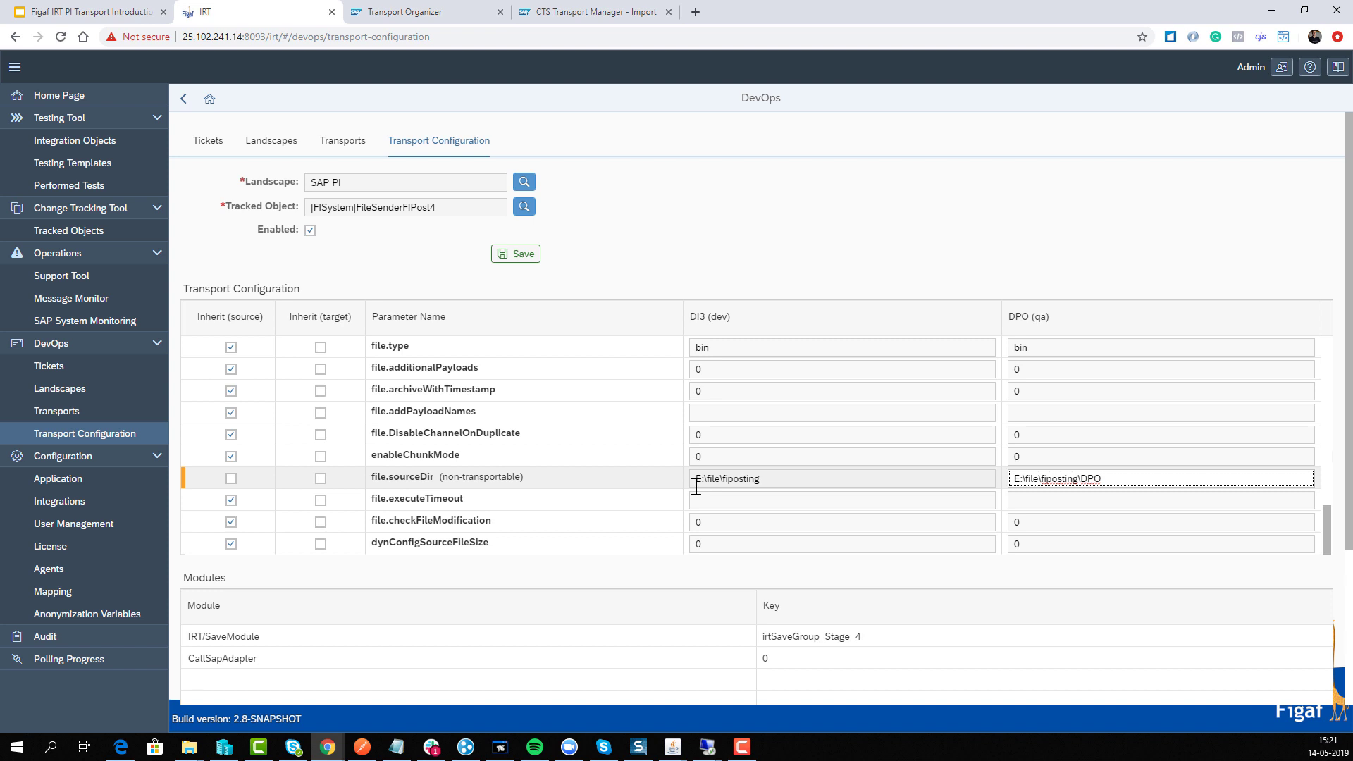
left_click(520, 258)
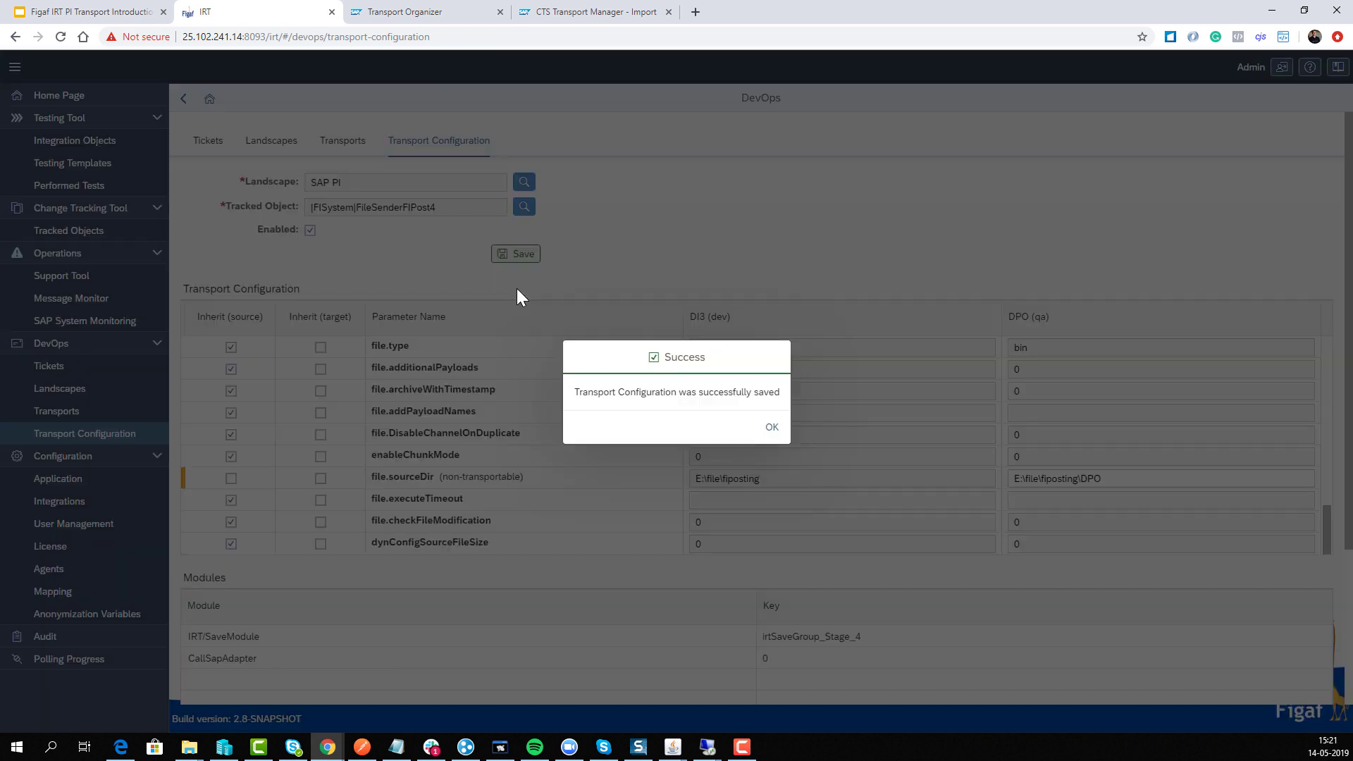
- Dismiss the save confirmation and switch to the CTS Transport Manager import page for the DPO system
left_click(771, 428)
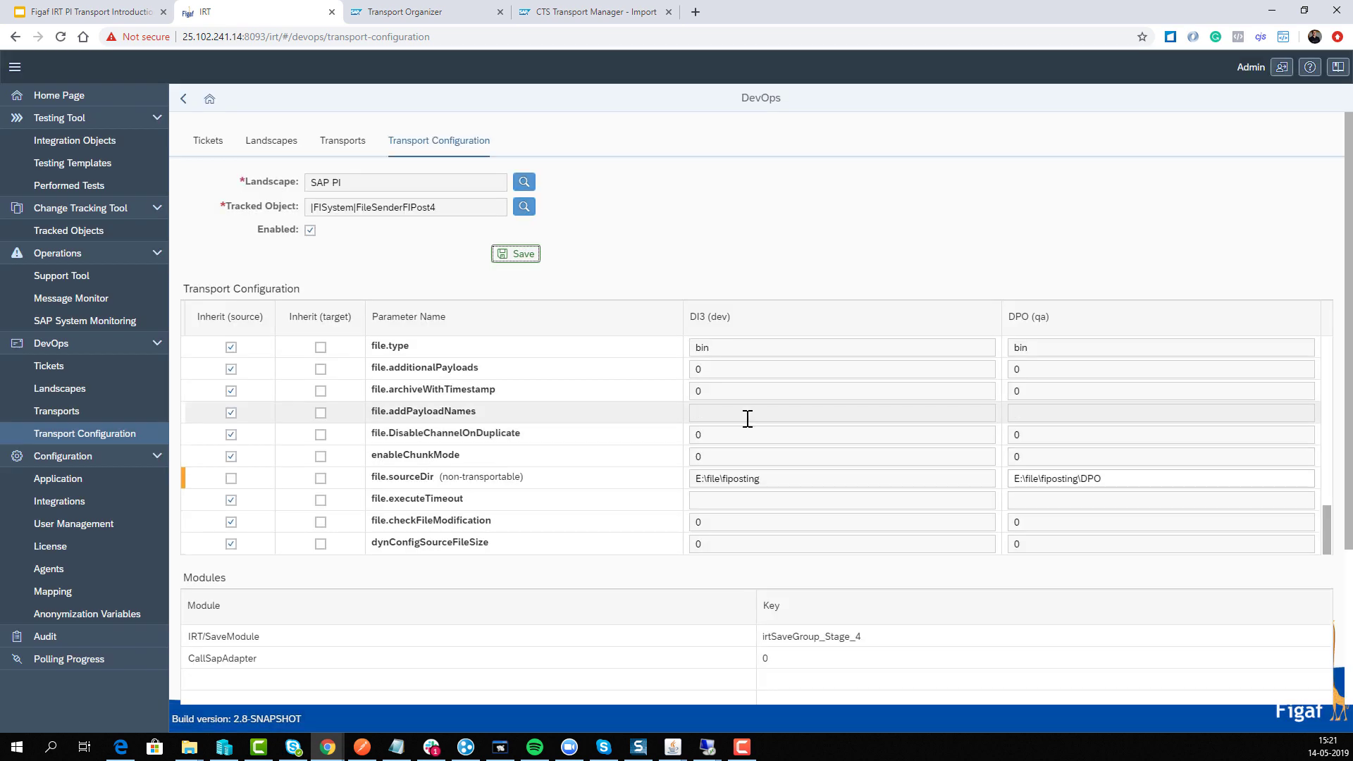
left_click(1053, 477)
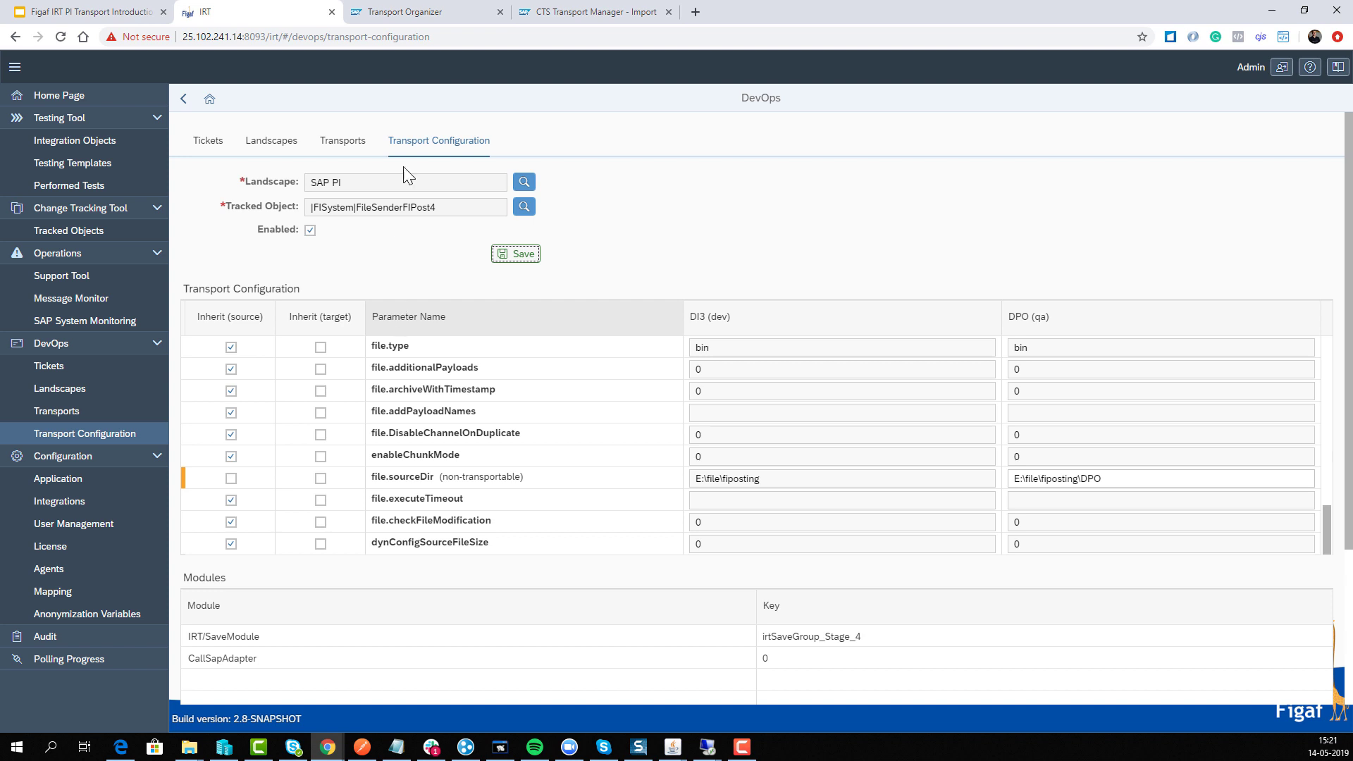
left_click(426, 12)
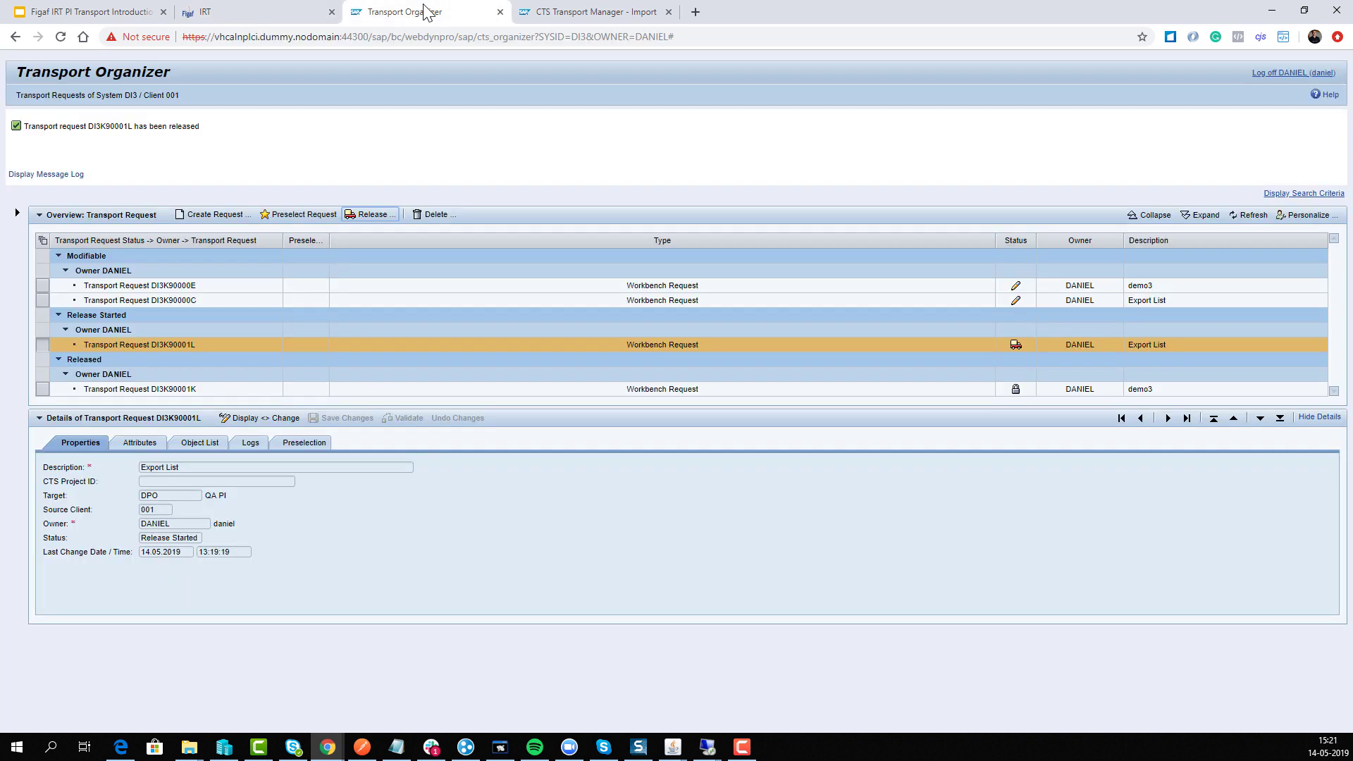
left_click(544, 10)
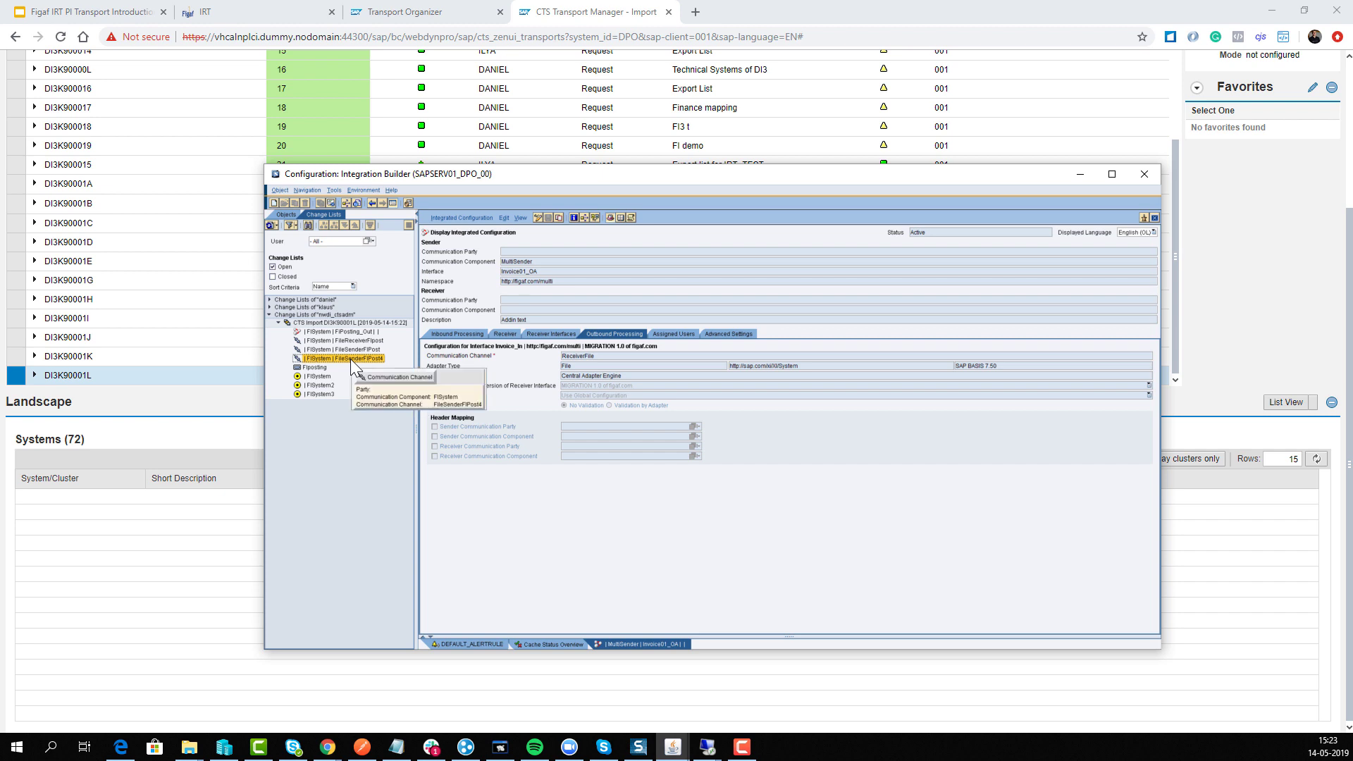
- Return to IRT, open the CTS_CHILD transport of ticket SCR804 and check its import into DPO (qa)
left_click(286, 12)
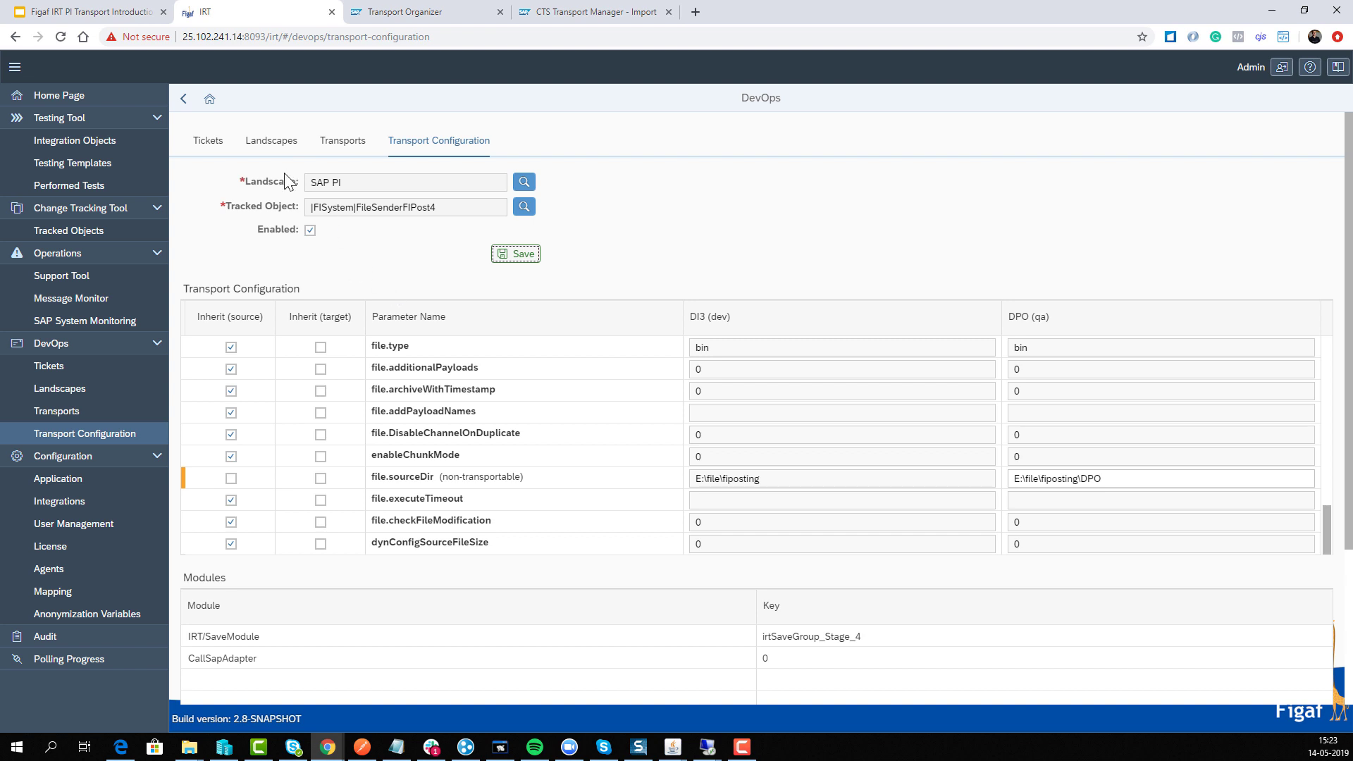
left_click(215, 147)
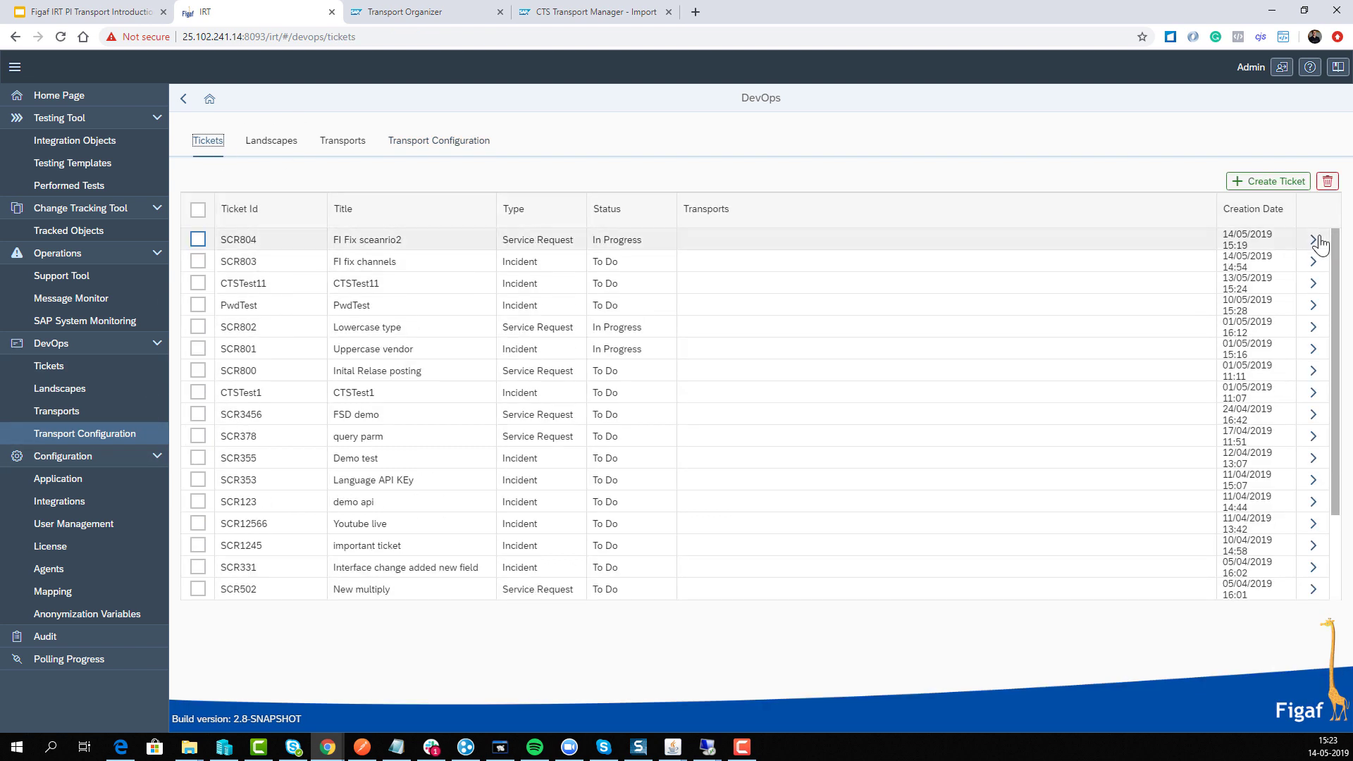
left_click(1316, 240)
left_click(539, 149)
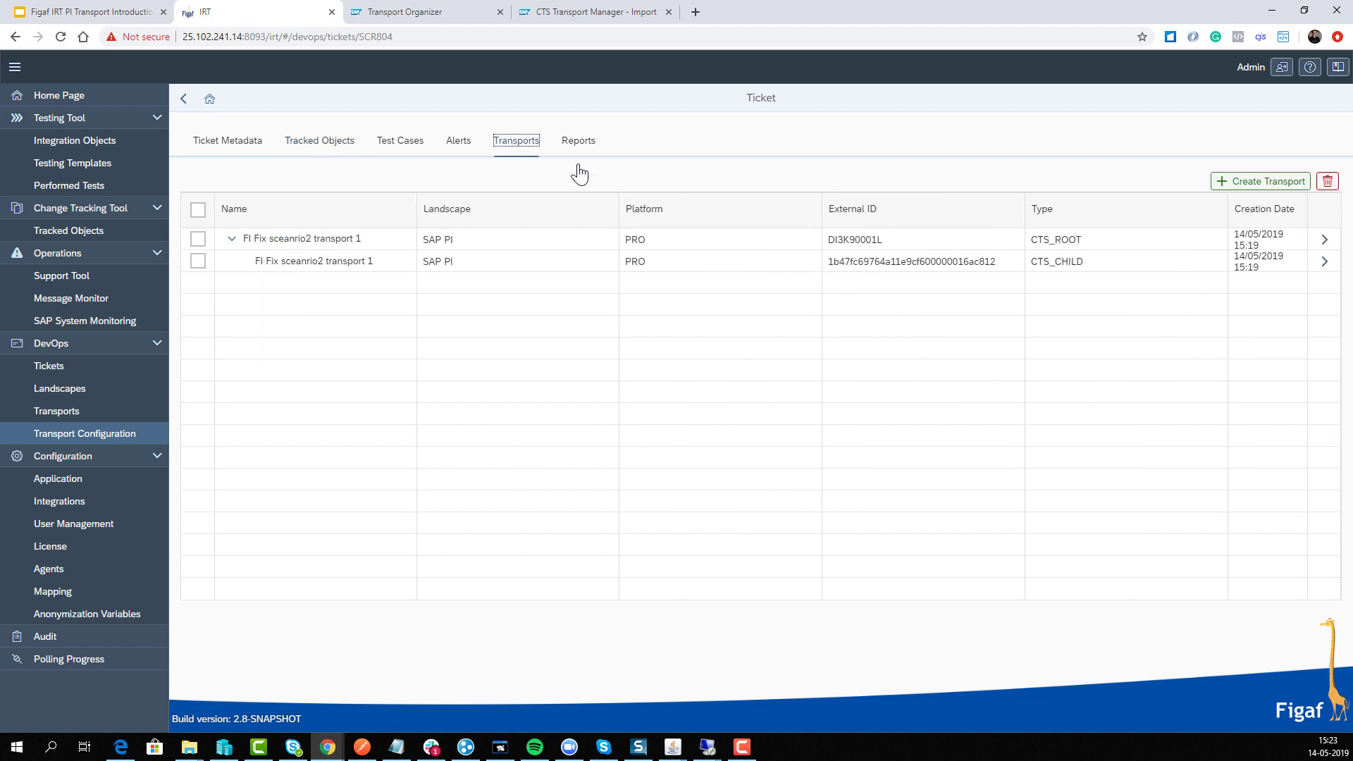
left_click(1324, 262)
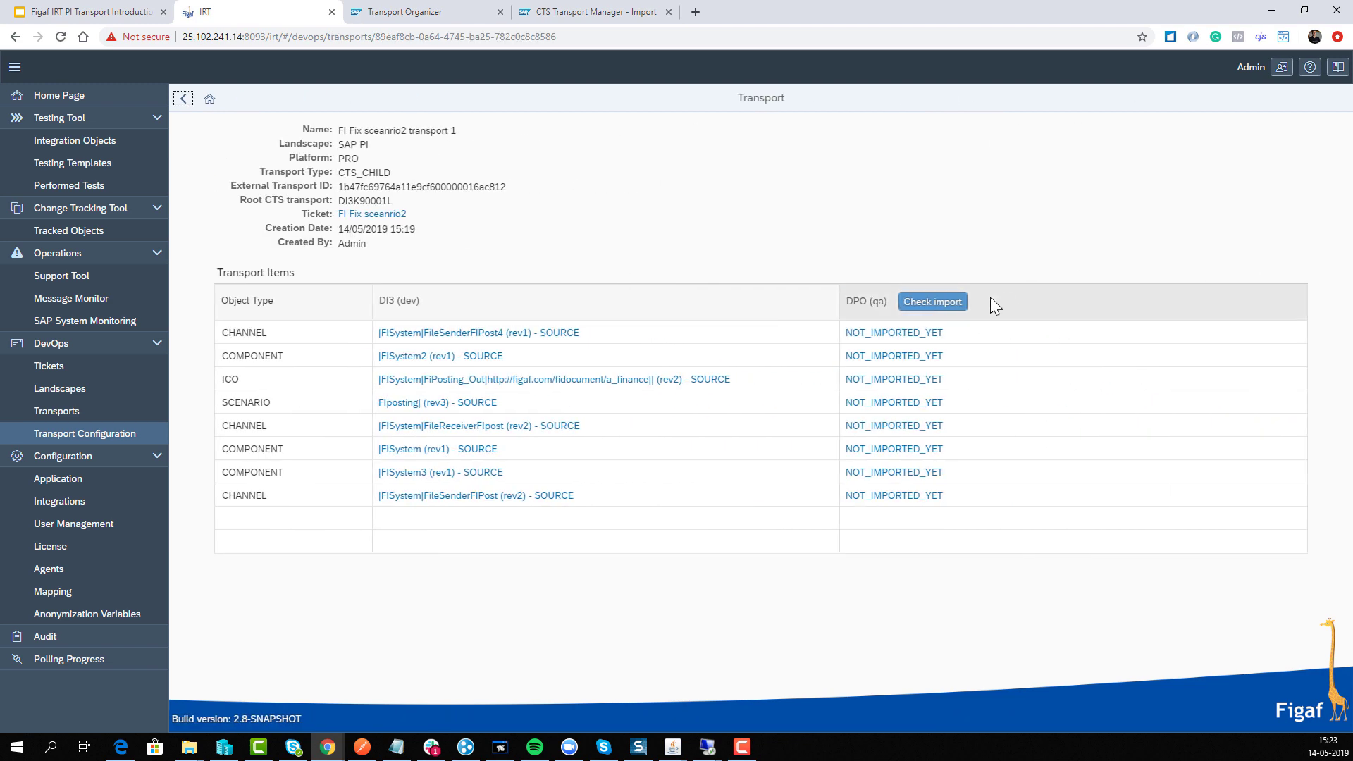
left_click(909, 304)
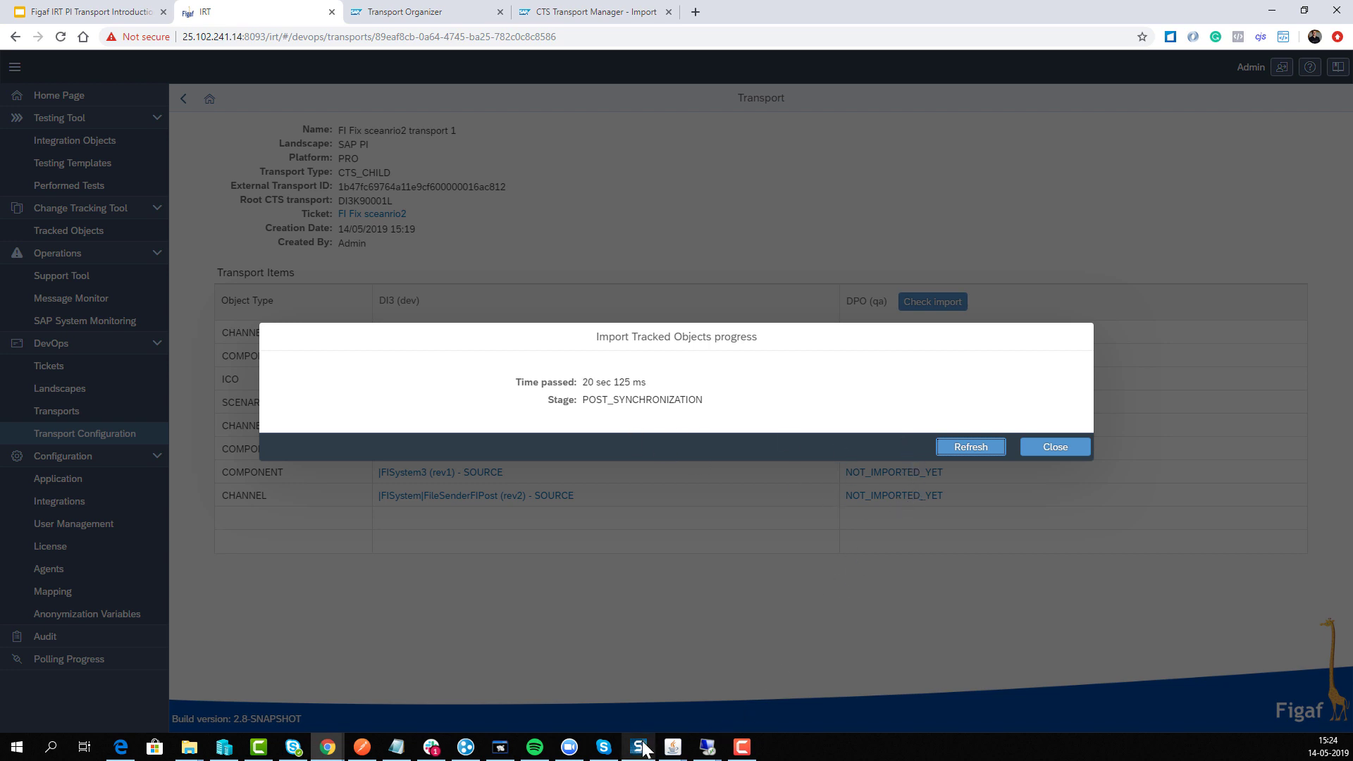
- Check the source directory of channel FileSenderFIPost4 from the FIposting scenario in the DPO Integration Builder, then dismiss the IRT import progress
left_click(666, 745)
left_click(662, 676)
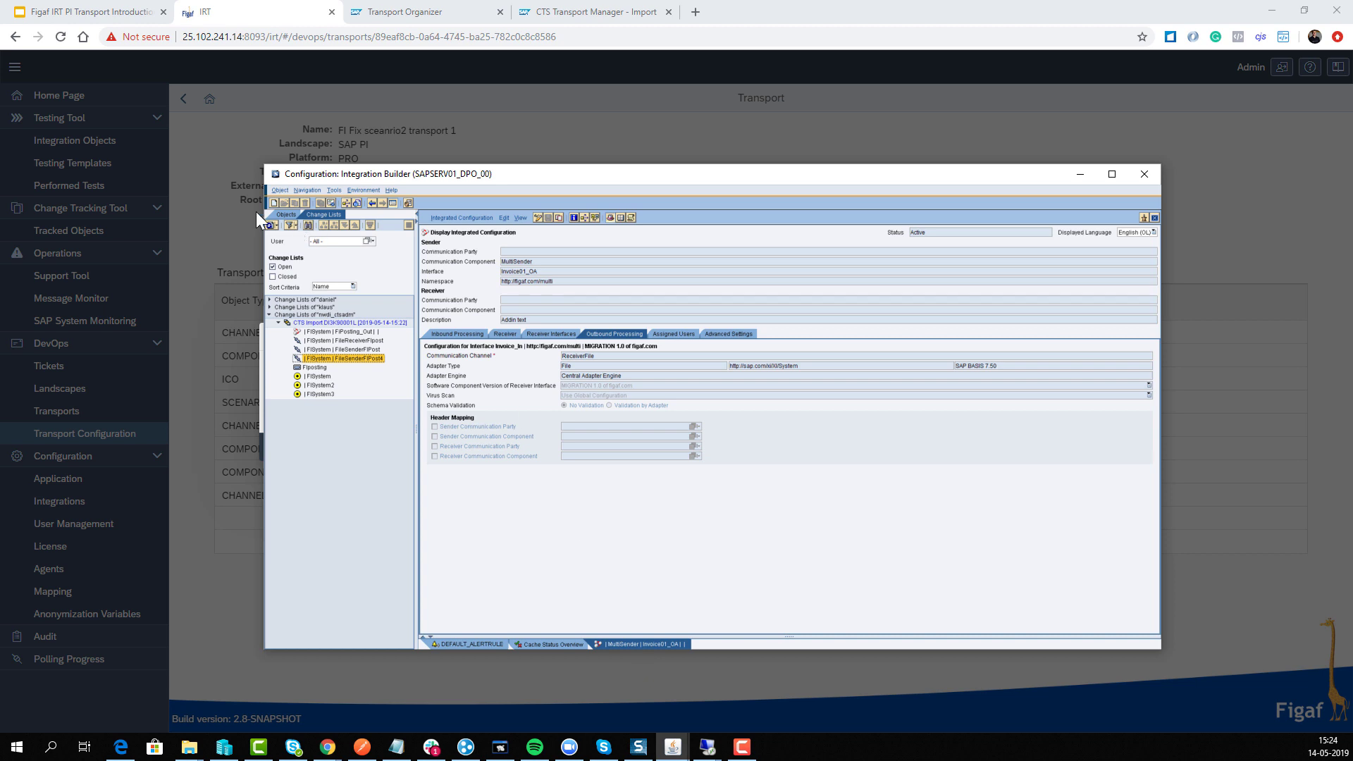
left_click(284, 215)
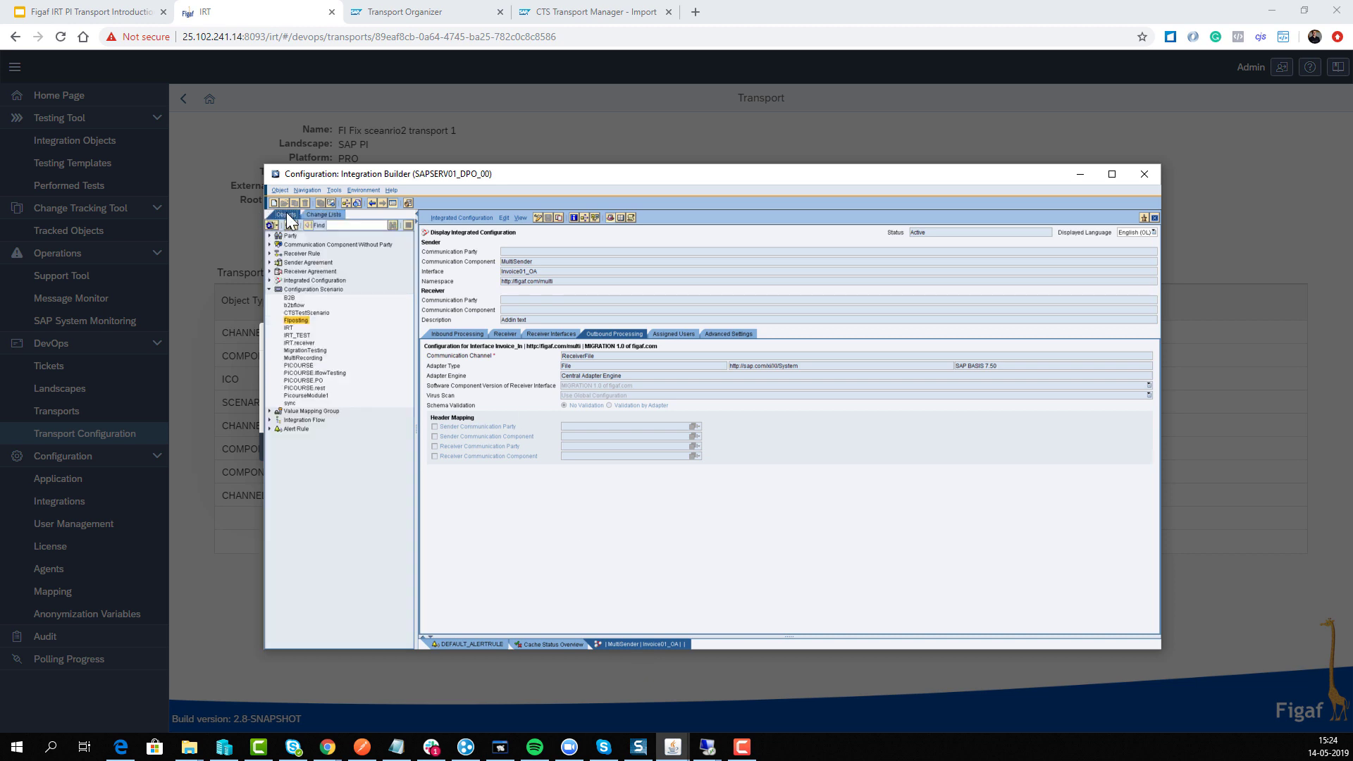
double_click(296, 321)
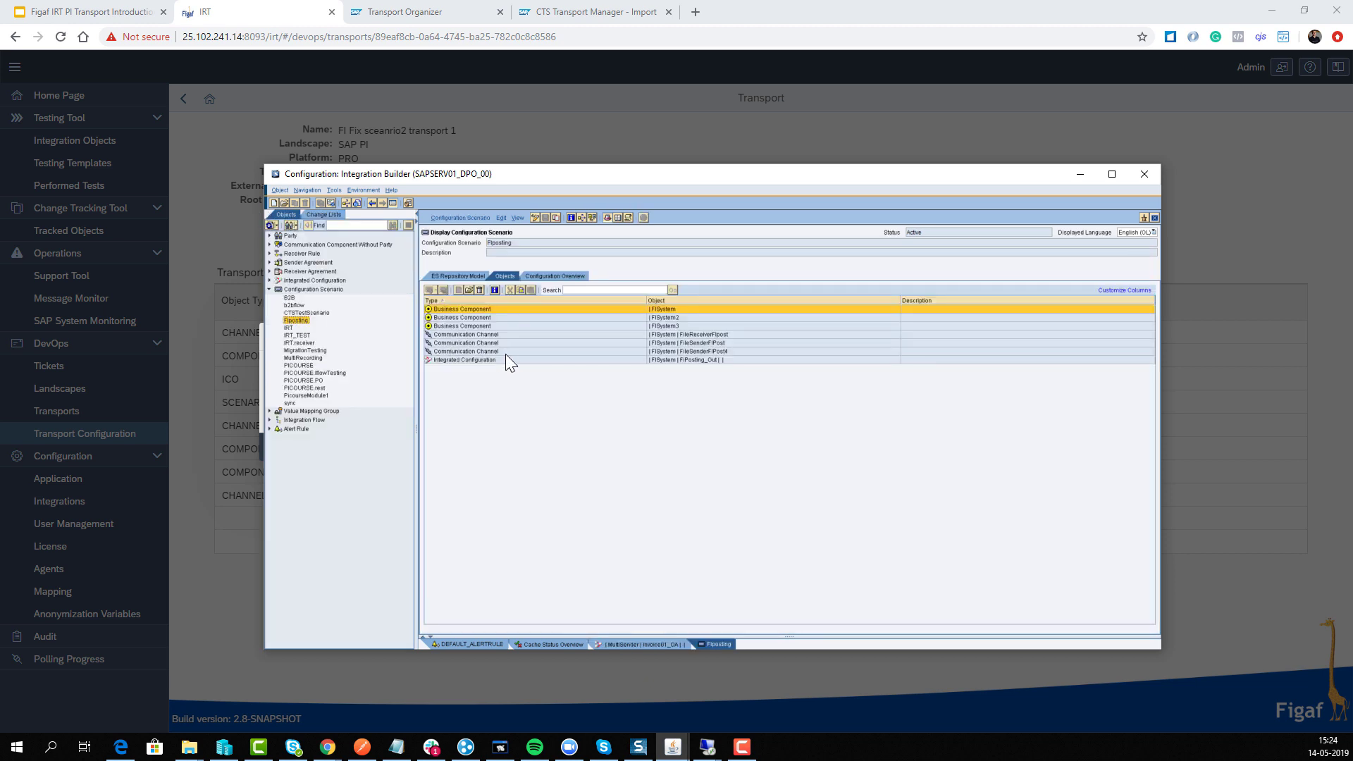
double_click(528, 351)
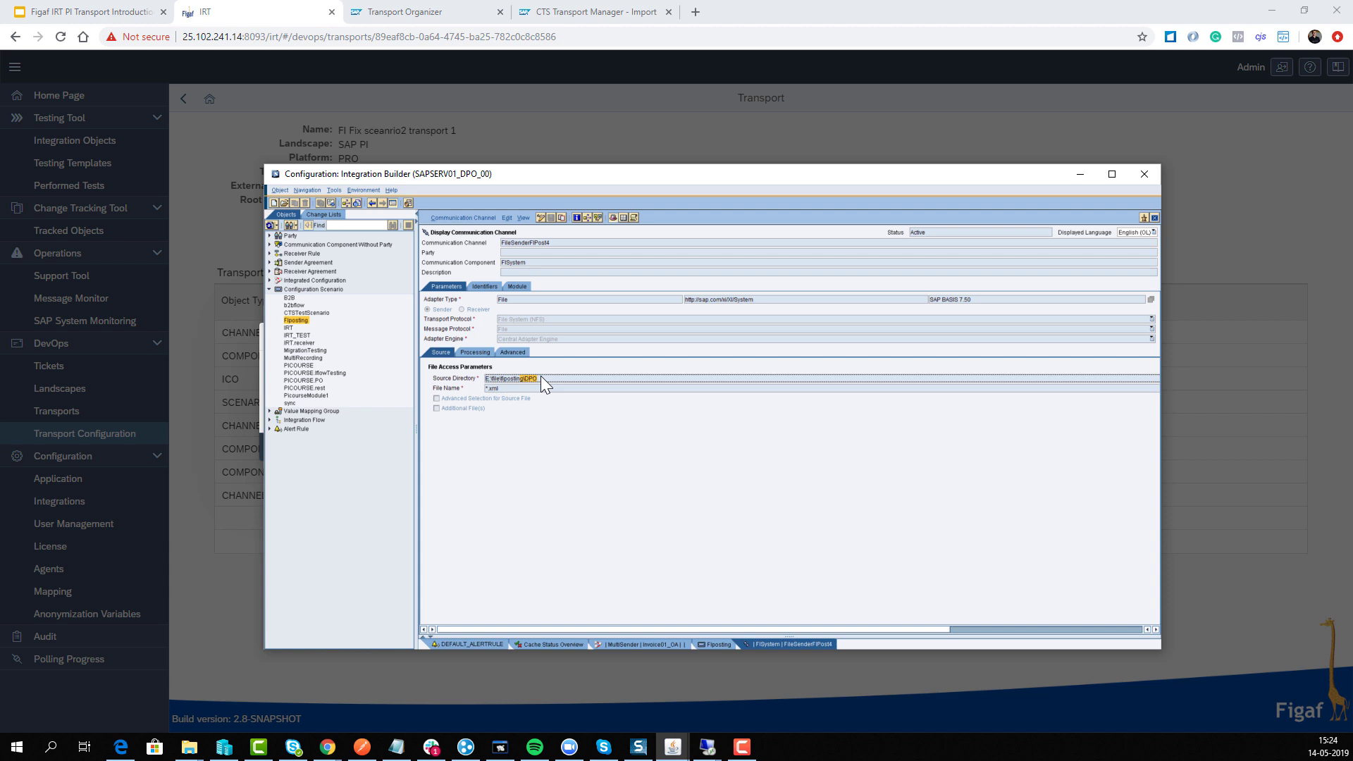
left_click(1081, 174)
left_click(1056, 448)
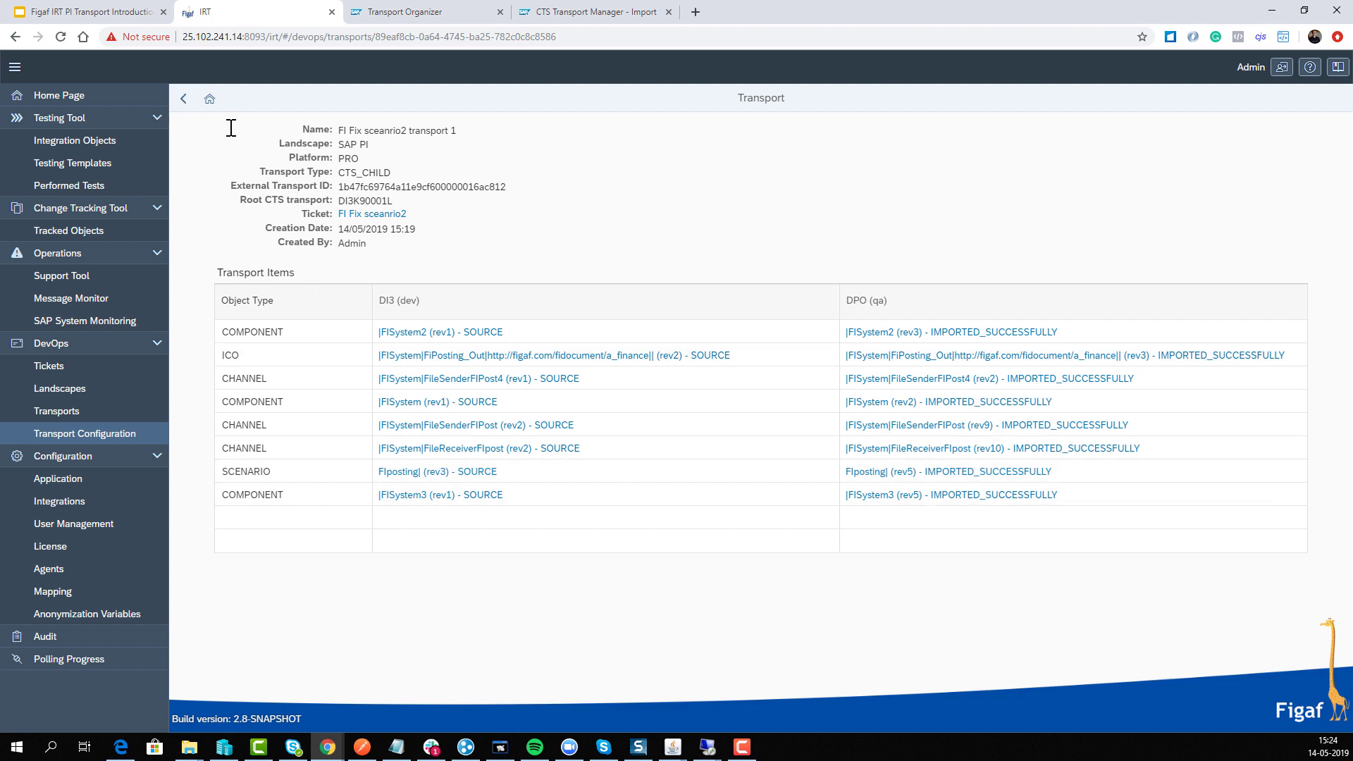
- Reopen ticket SCR804 and filter its tracked objects by system ID DPO
left_click(183, 100)
left_click(183, 100)
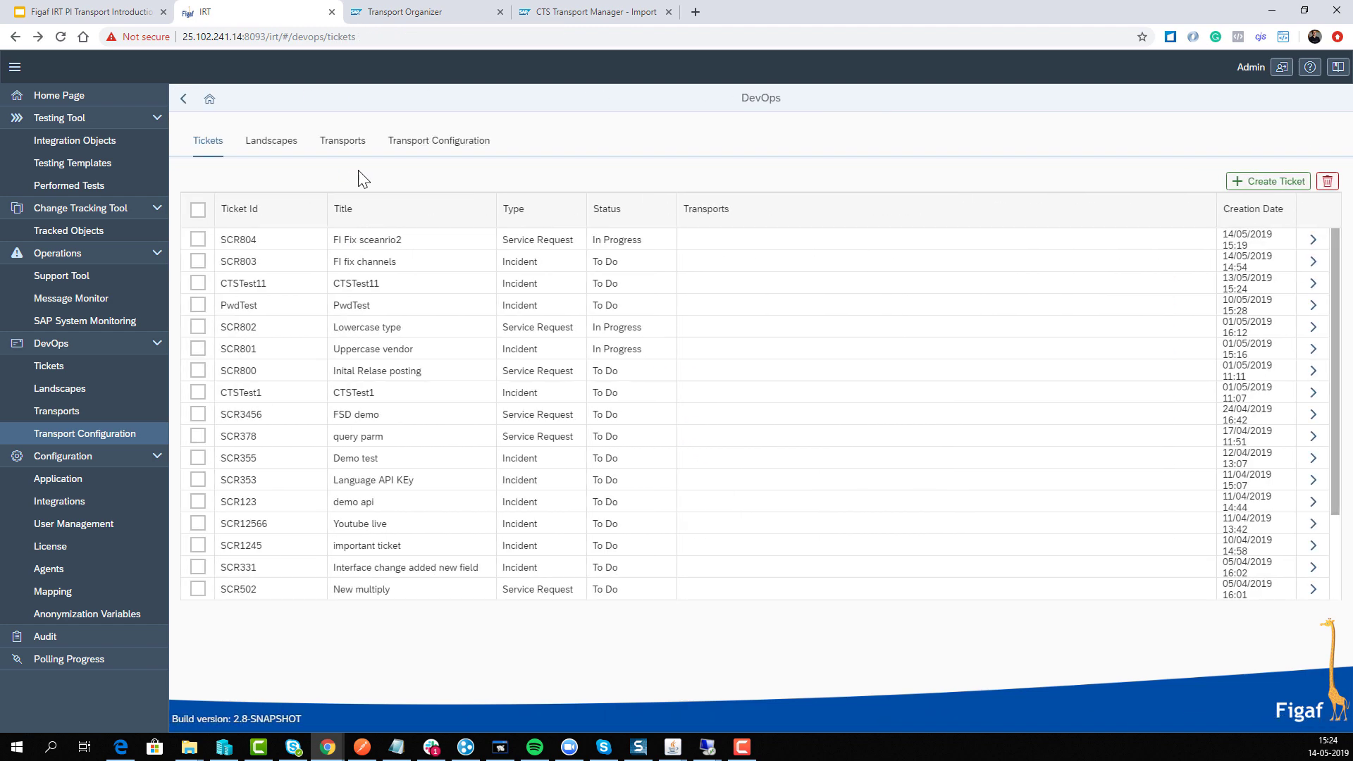
left_click(272, 140)
left_click(206, 141)
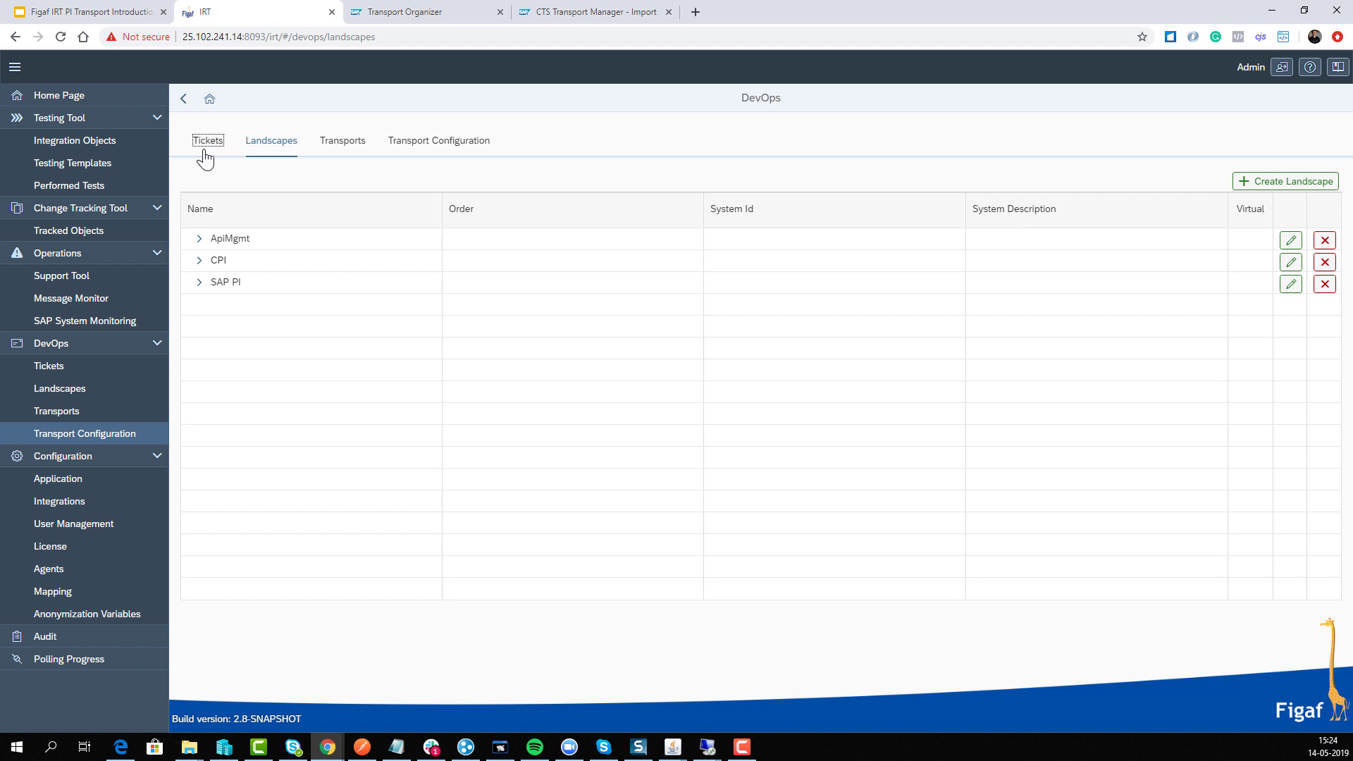
left_click(1310, 243)
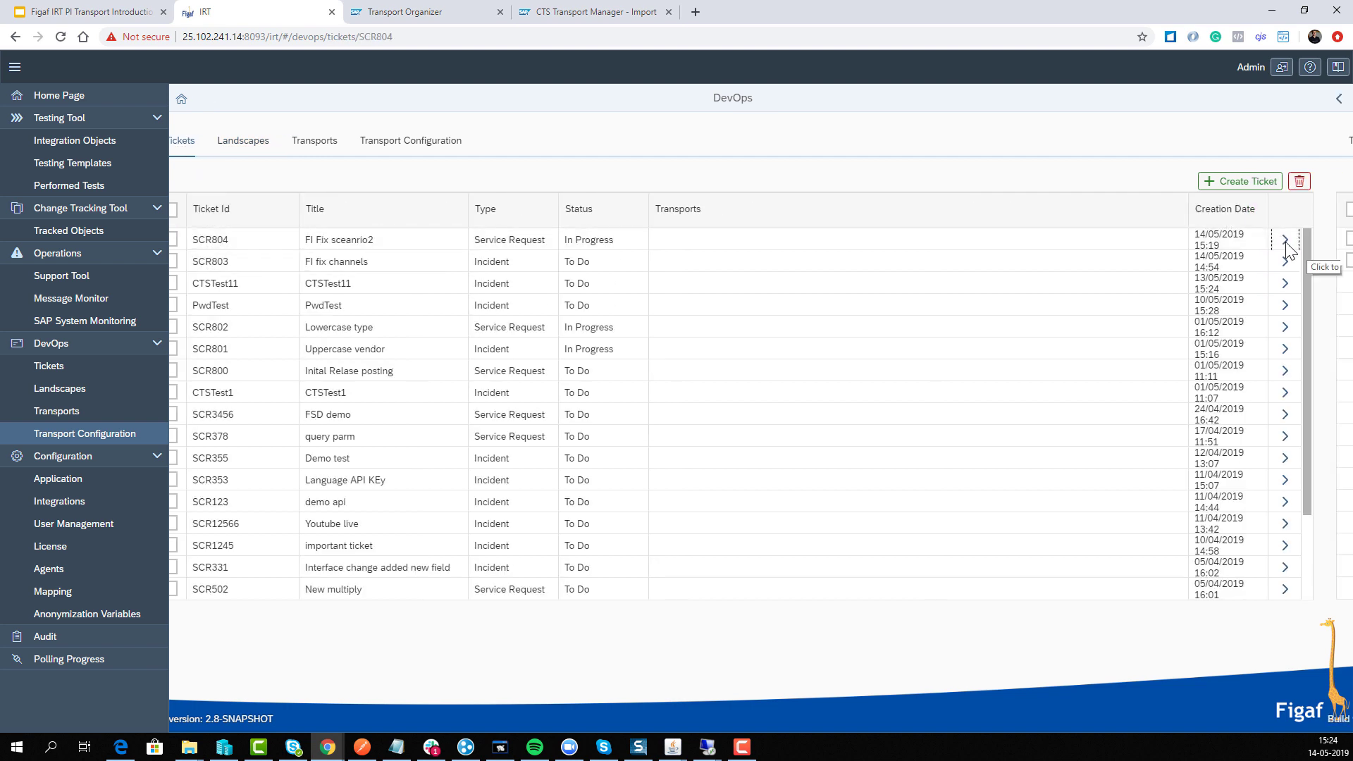
left_click(315, 141)
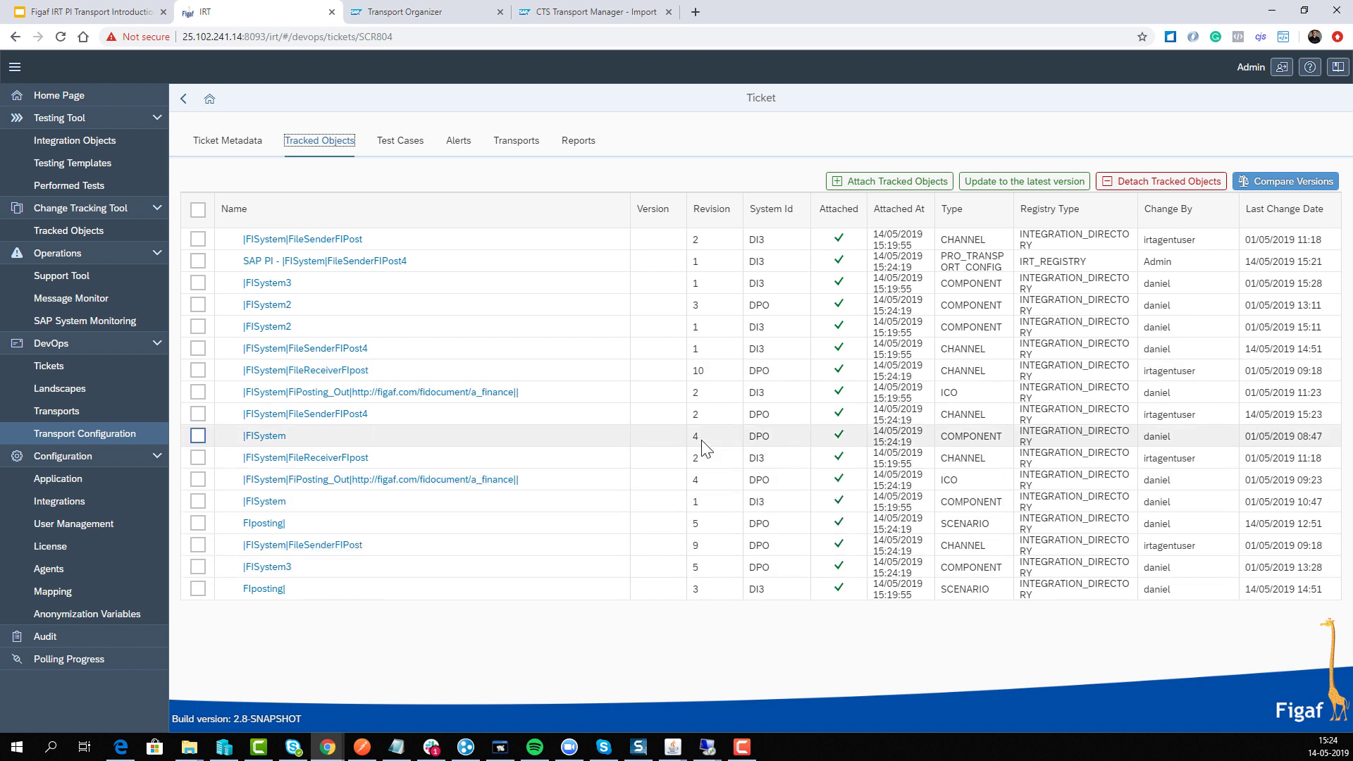
left_click(770, 223)
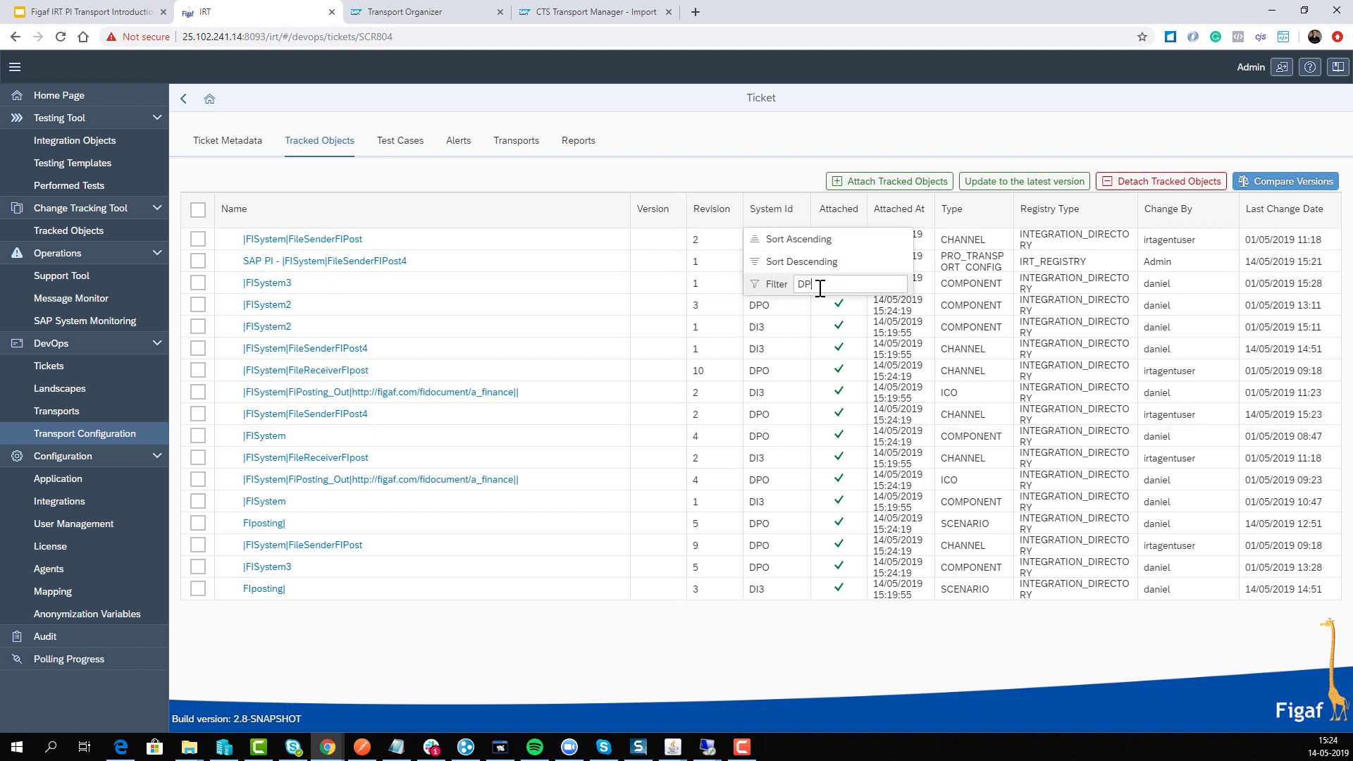
key("Return")
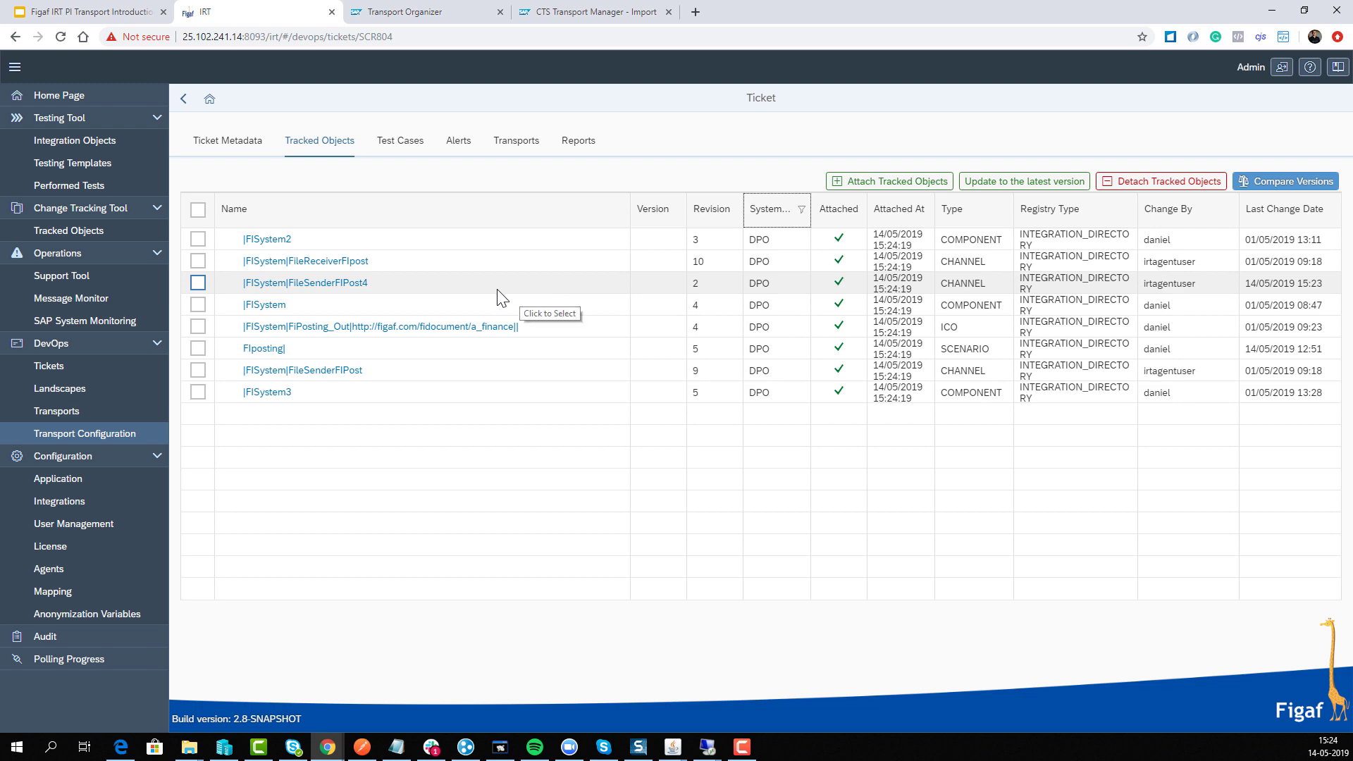
- Download the scenario documentation of the |FISystem|FiPosting_Out integrated configuration and open it in Word
left_click(451, 327)
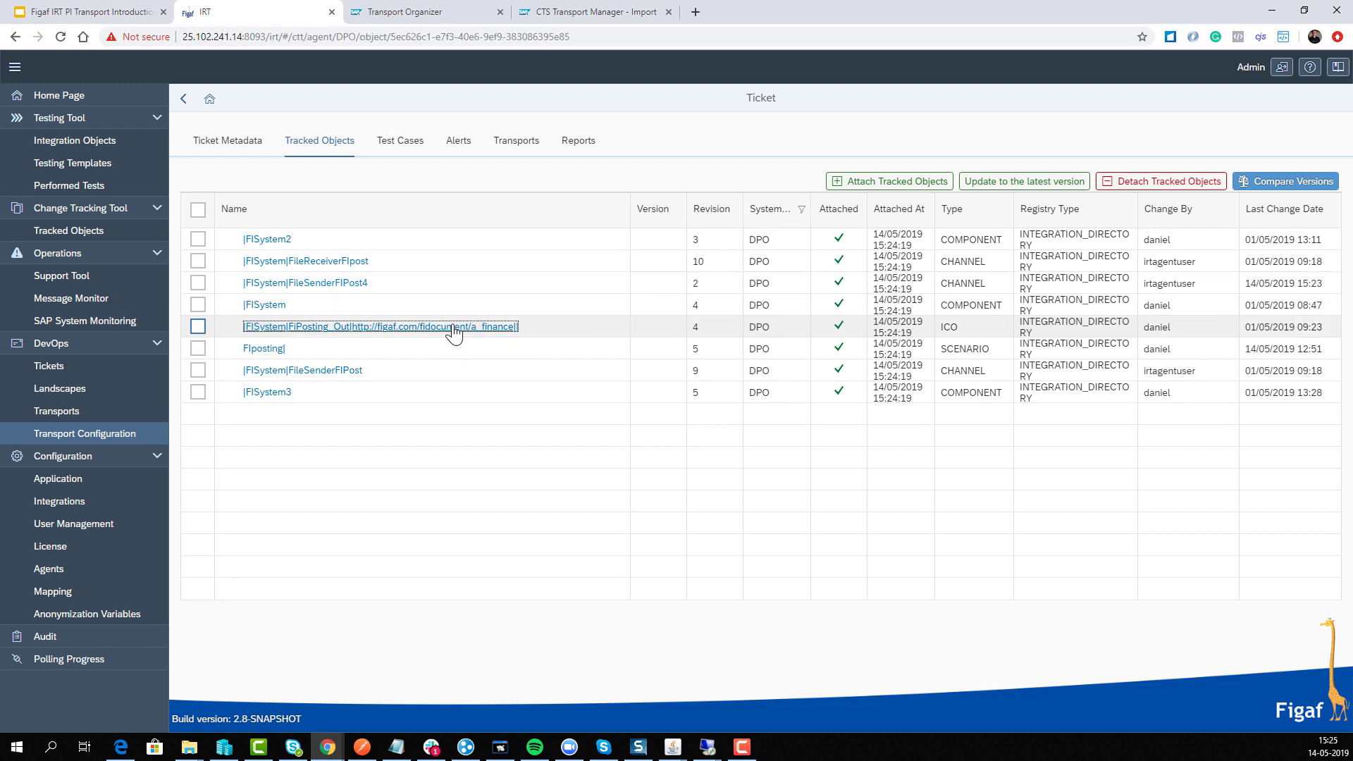
left_click(518, 303)
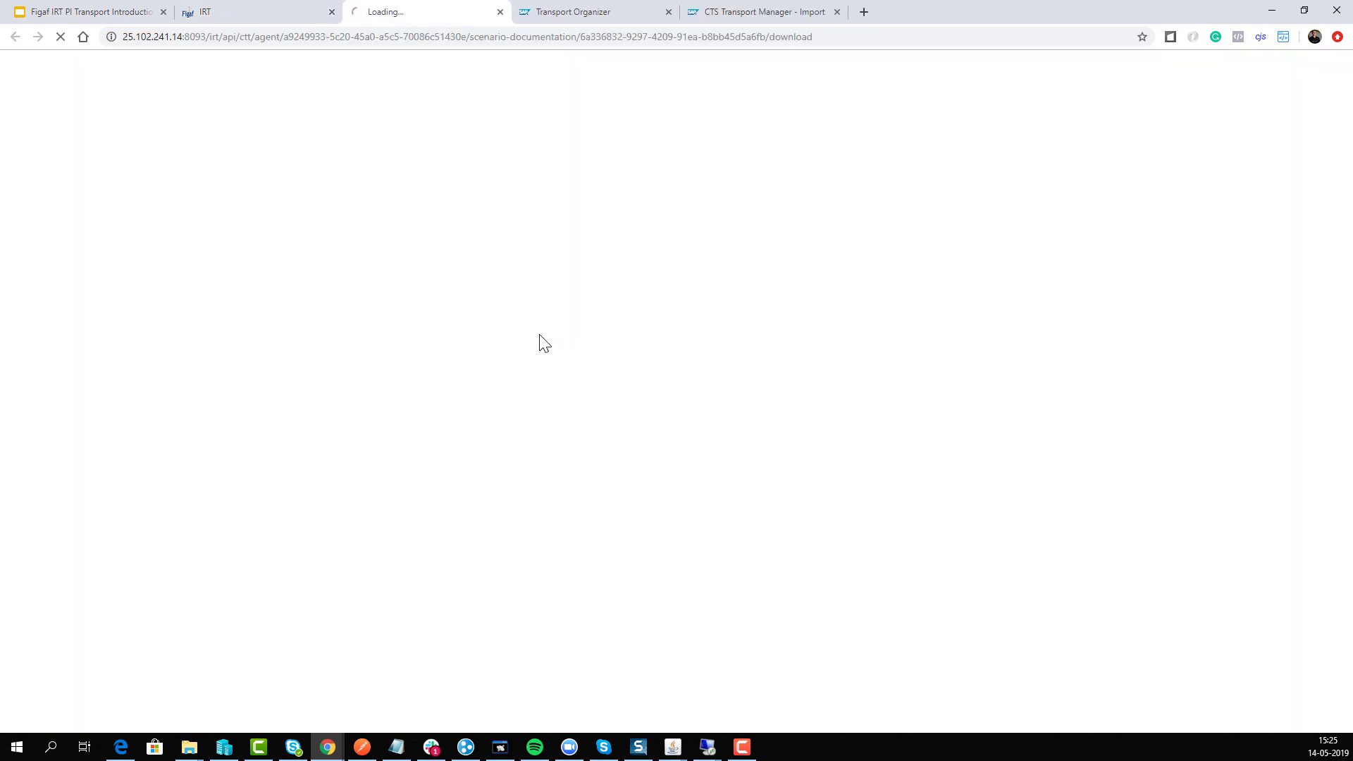
left_click(105, 713)
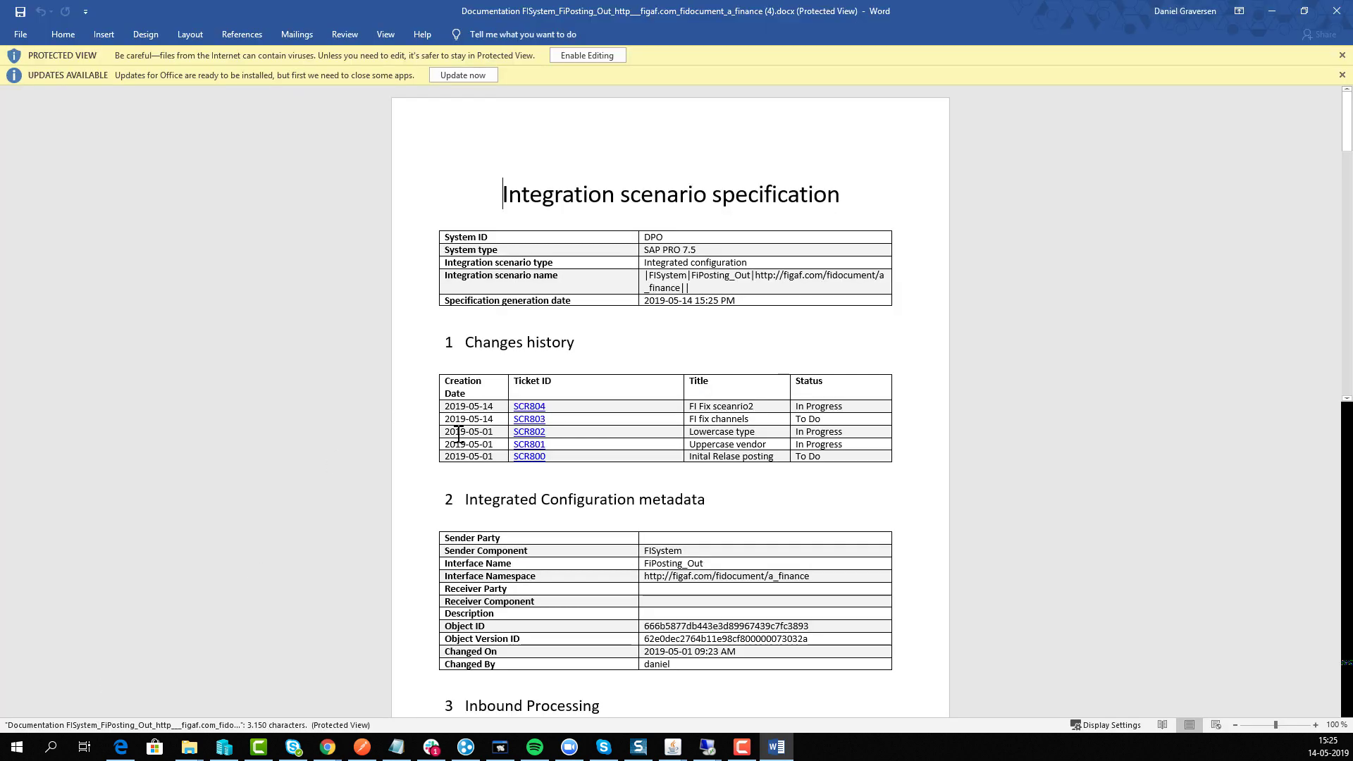
- Review the ticket IDs in the changes history and the inbound and outbound processing sections, then close the document
left_click_drag(530, 406, 609, 463)
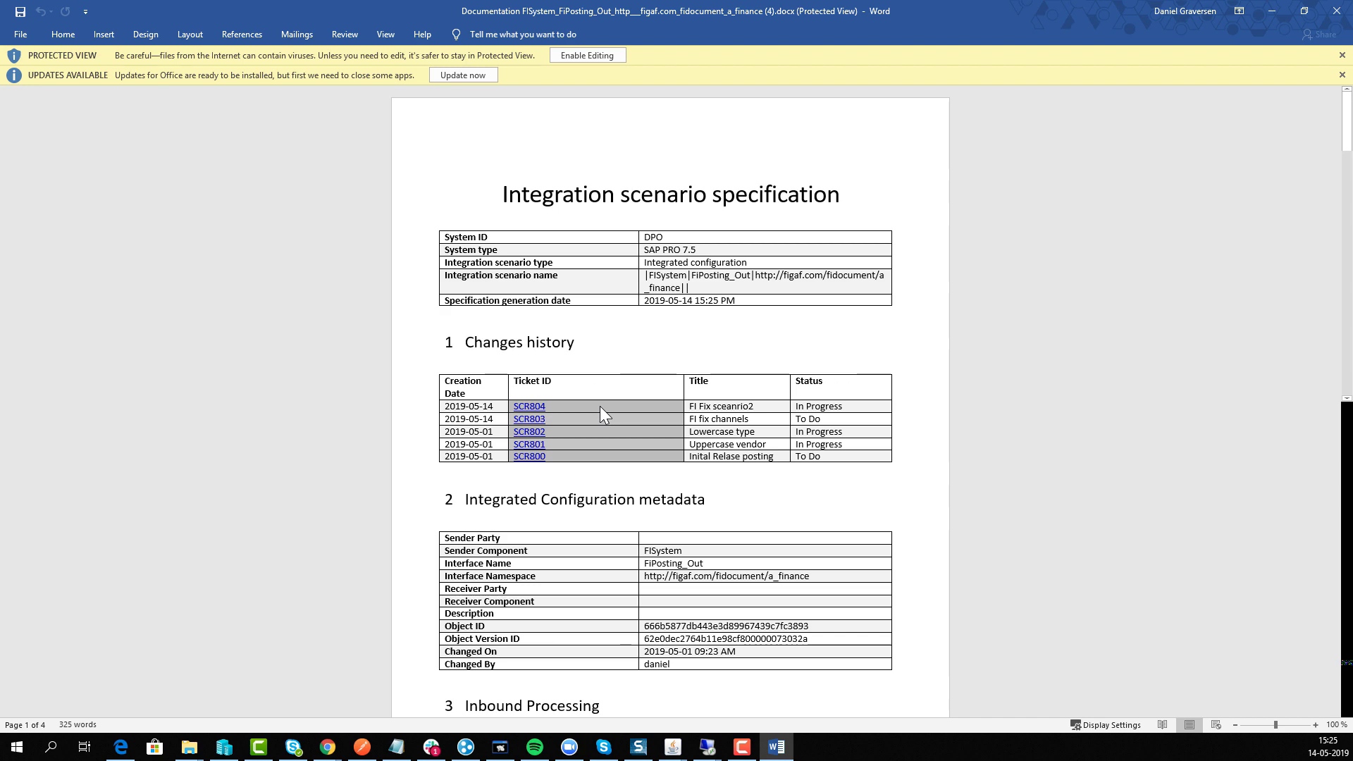
scroll(600, 453, "down", 3)
scroll(600, 452, "down", 20)
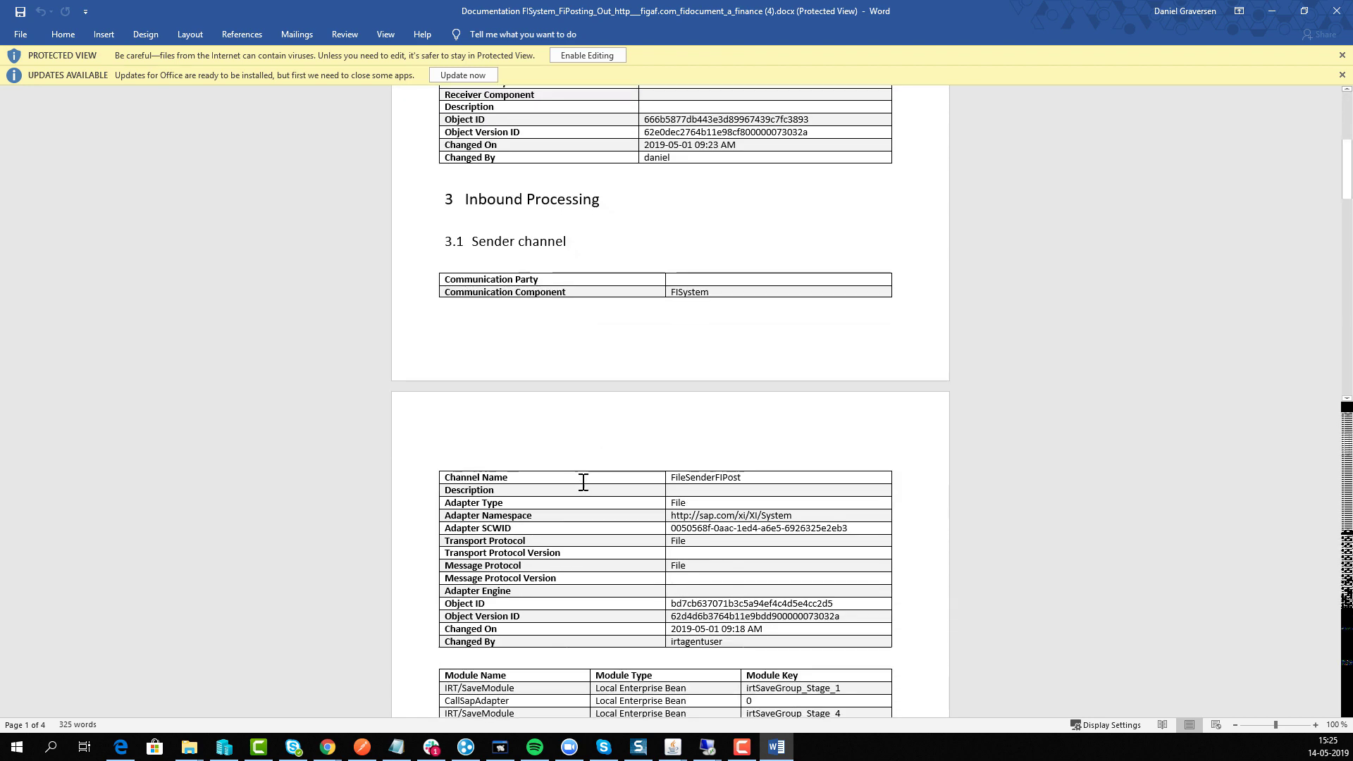
scroll(543, 394, "down", 9)
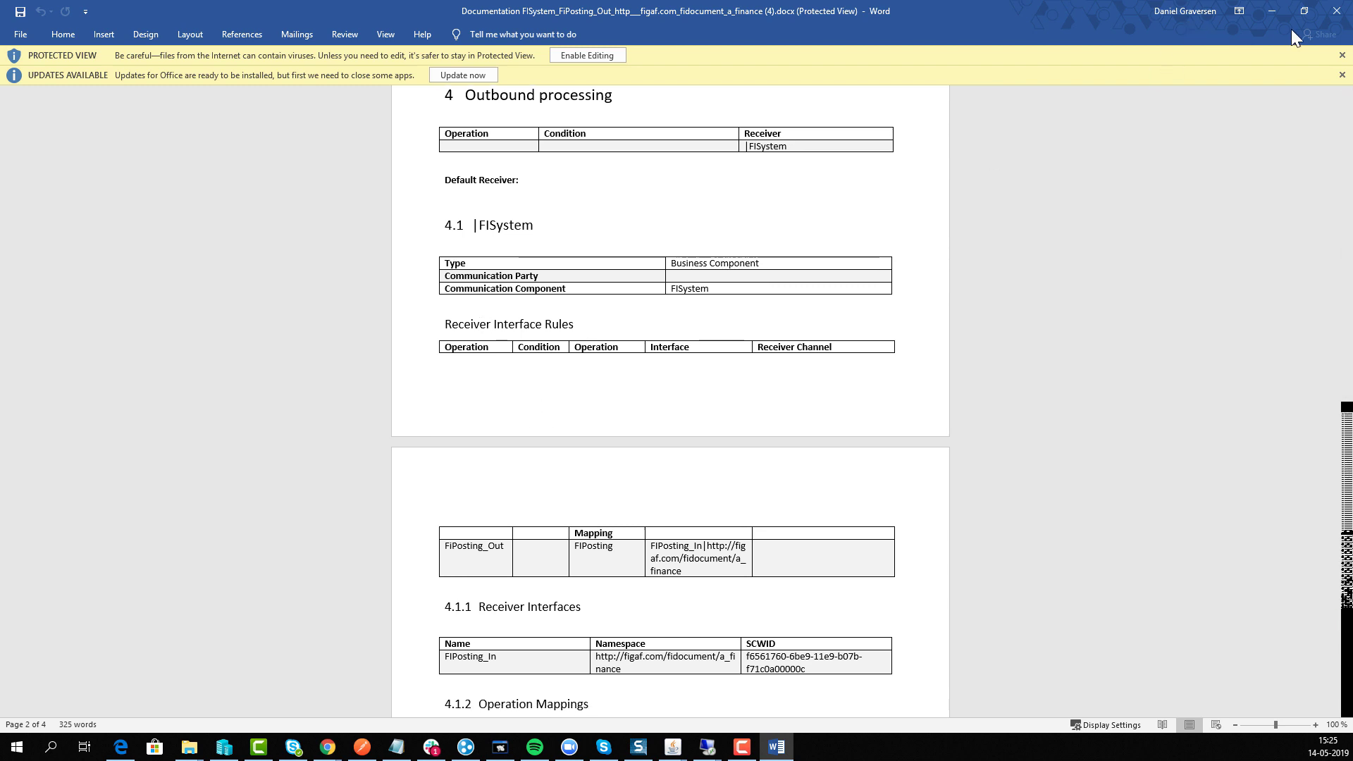
left_click(1335, 12)
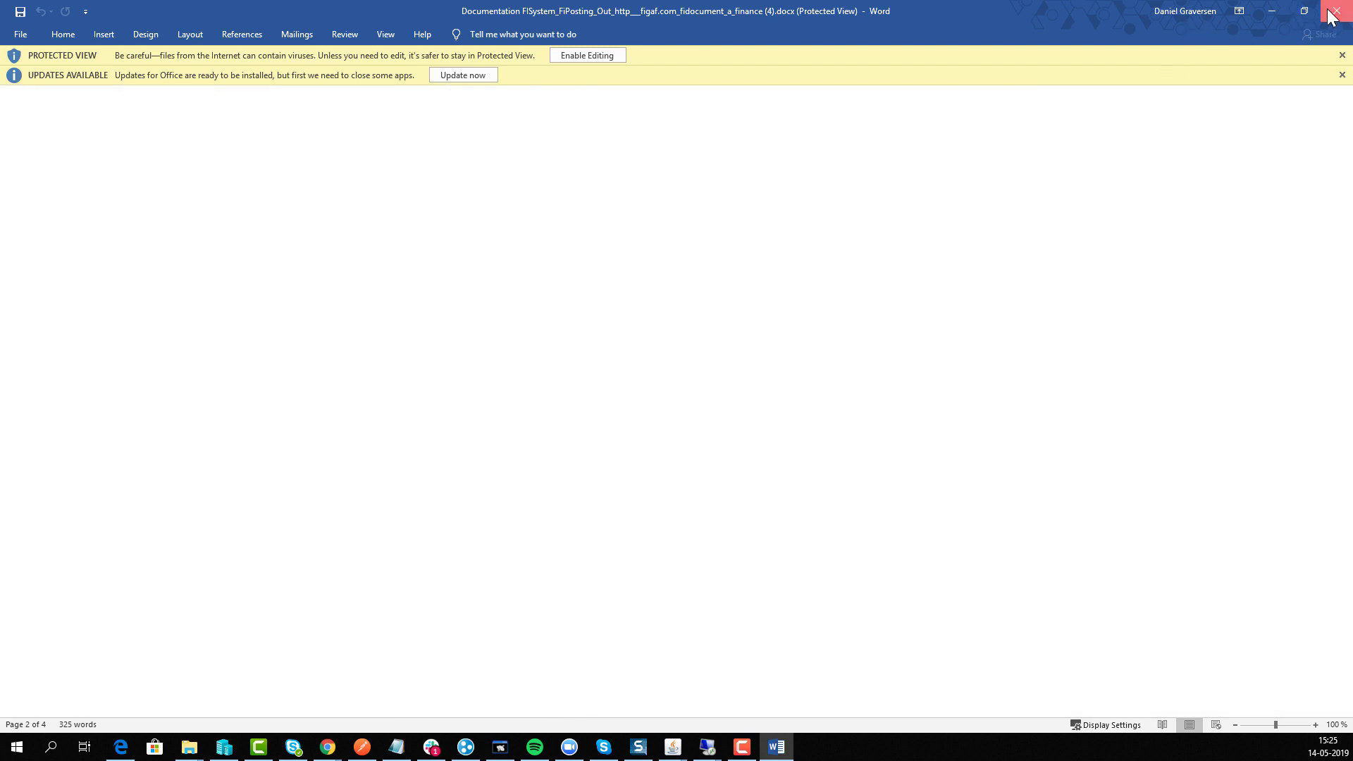
- Assign the two recommended REGRESSION test cases created 01/05/2019 16:17 to ticket SCR804 and open its testing template
left_click(184, 98)
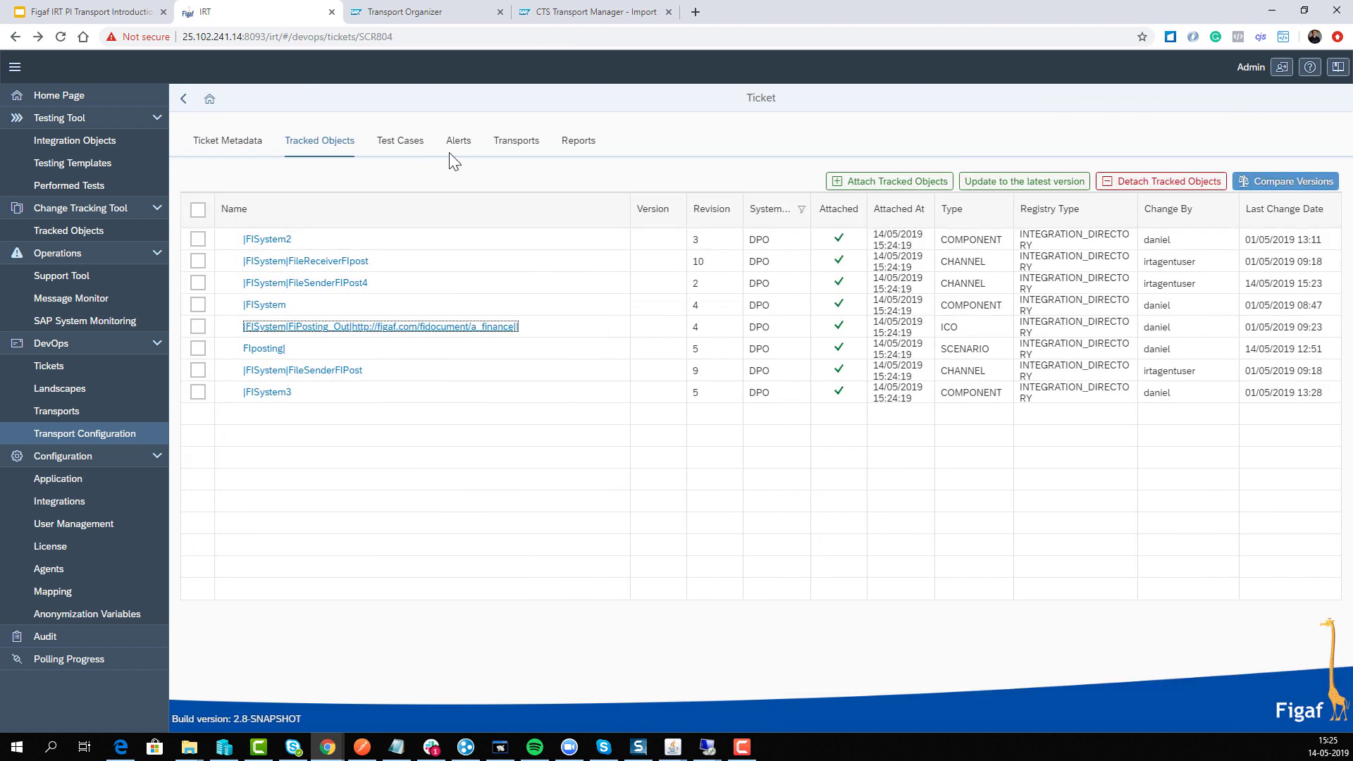
left_click(408, 144)
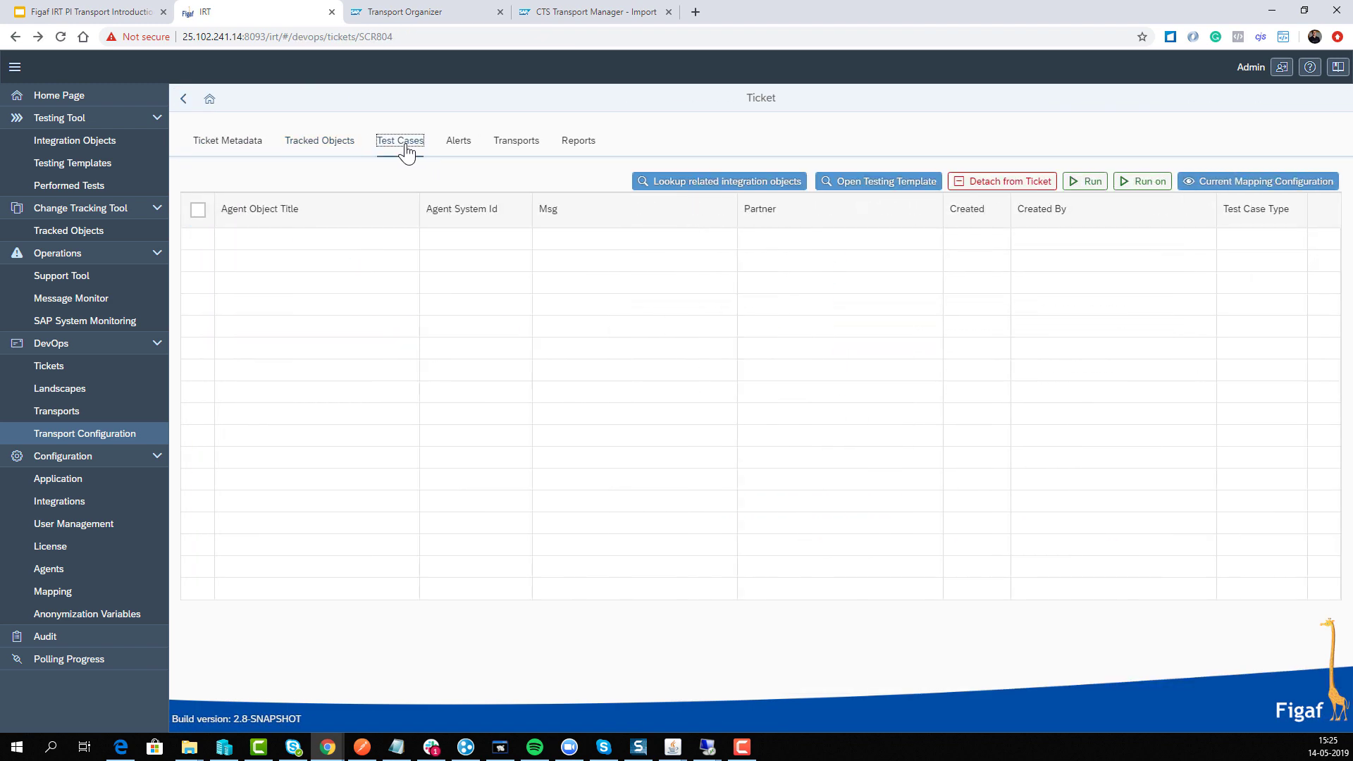
left_click(782, 182)
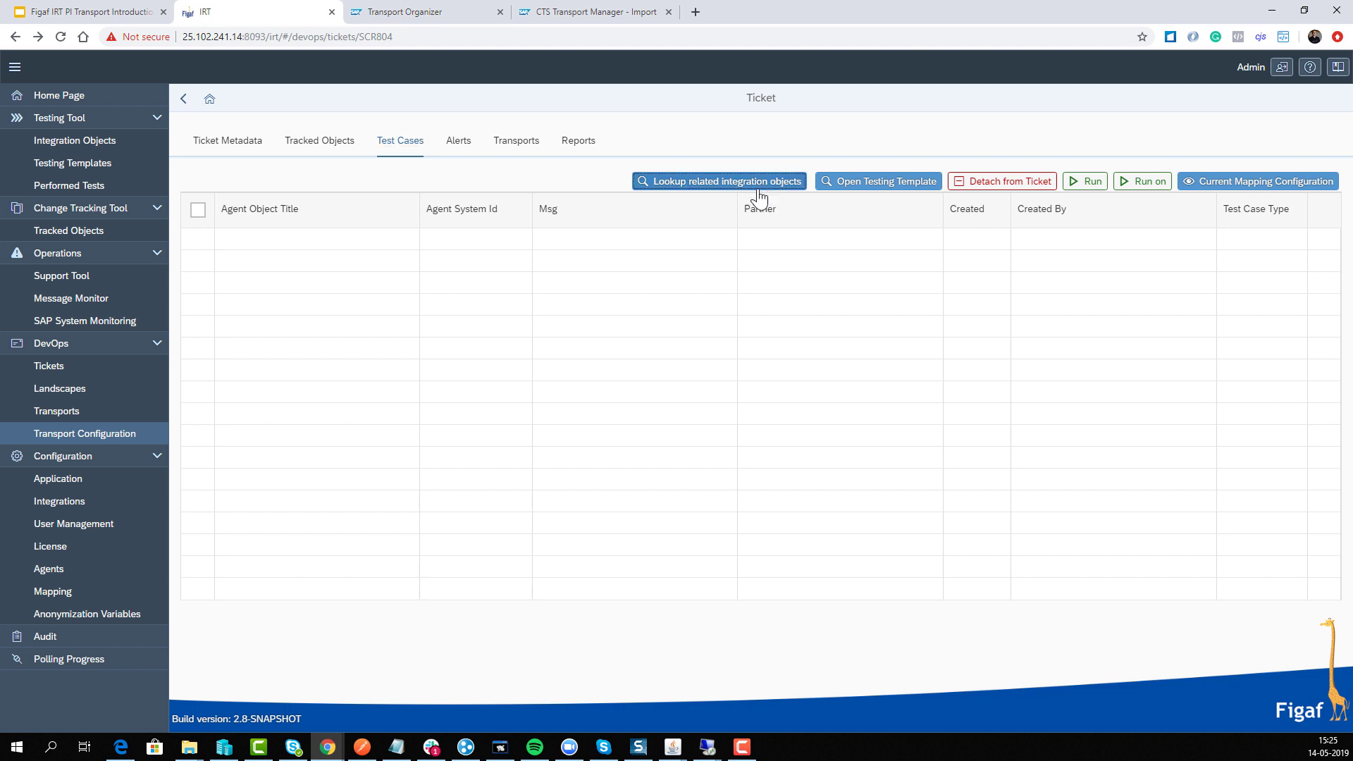
left_click(70, 216)
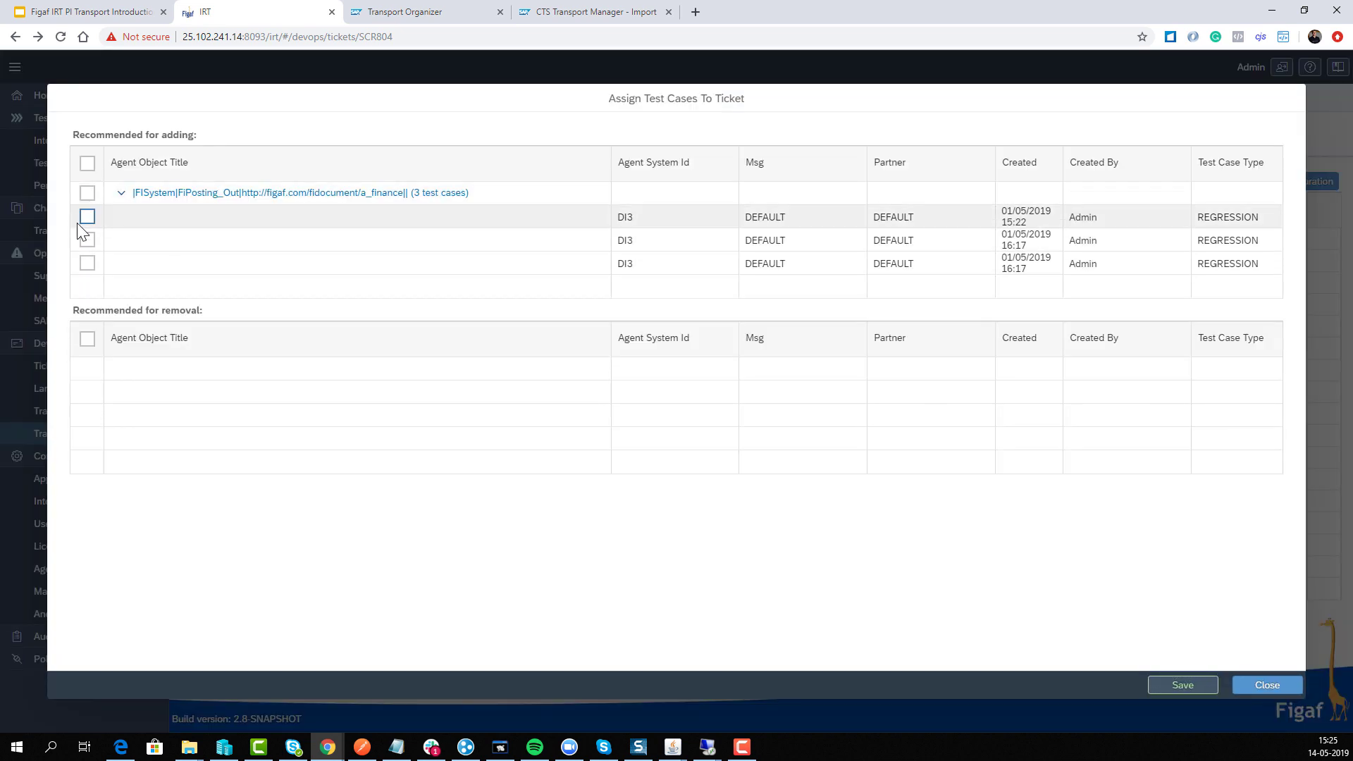
left_click(86, 241)
left_click(88, 261)
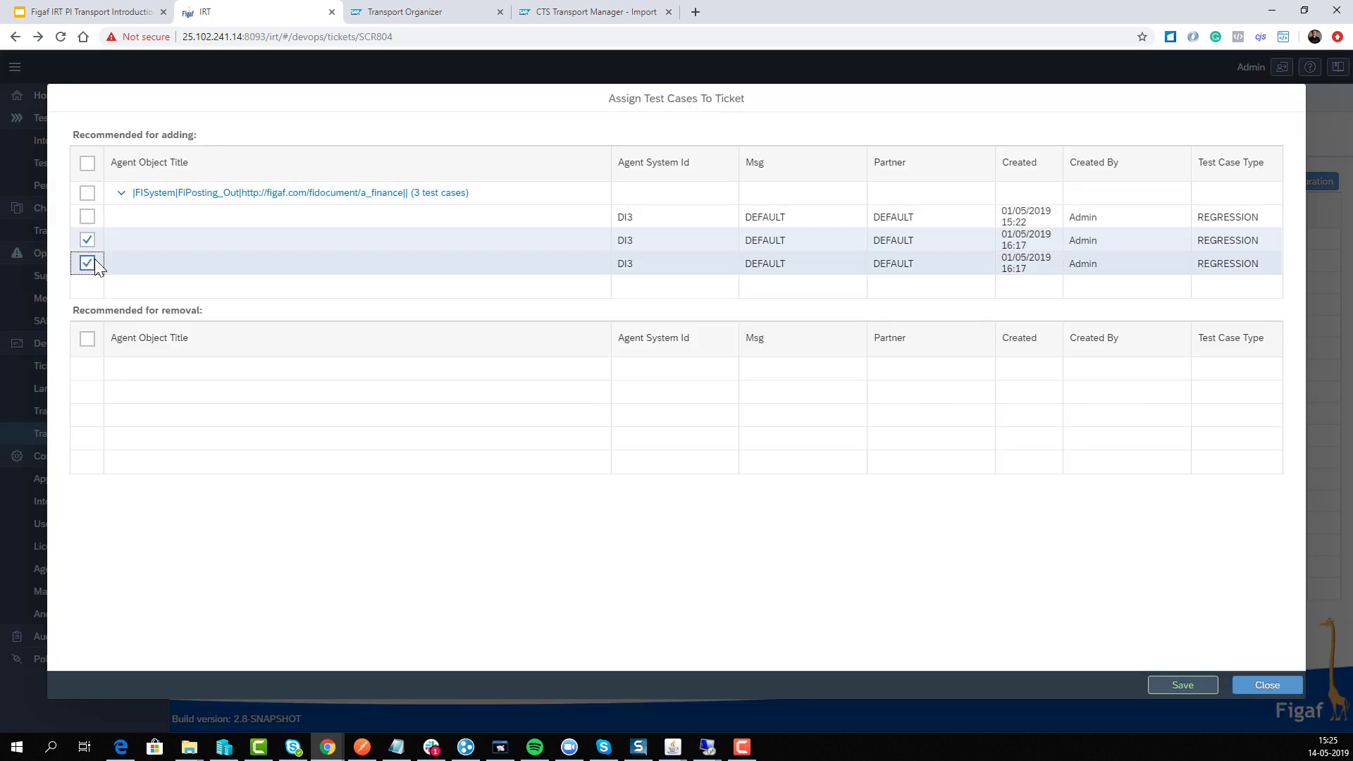
left_click(1171, 685)
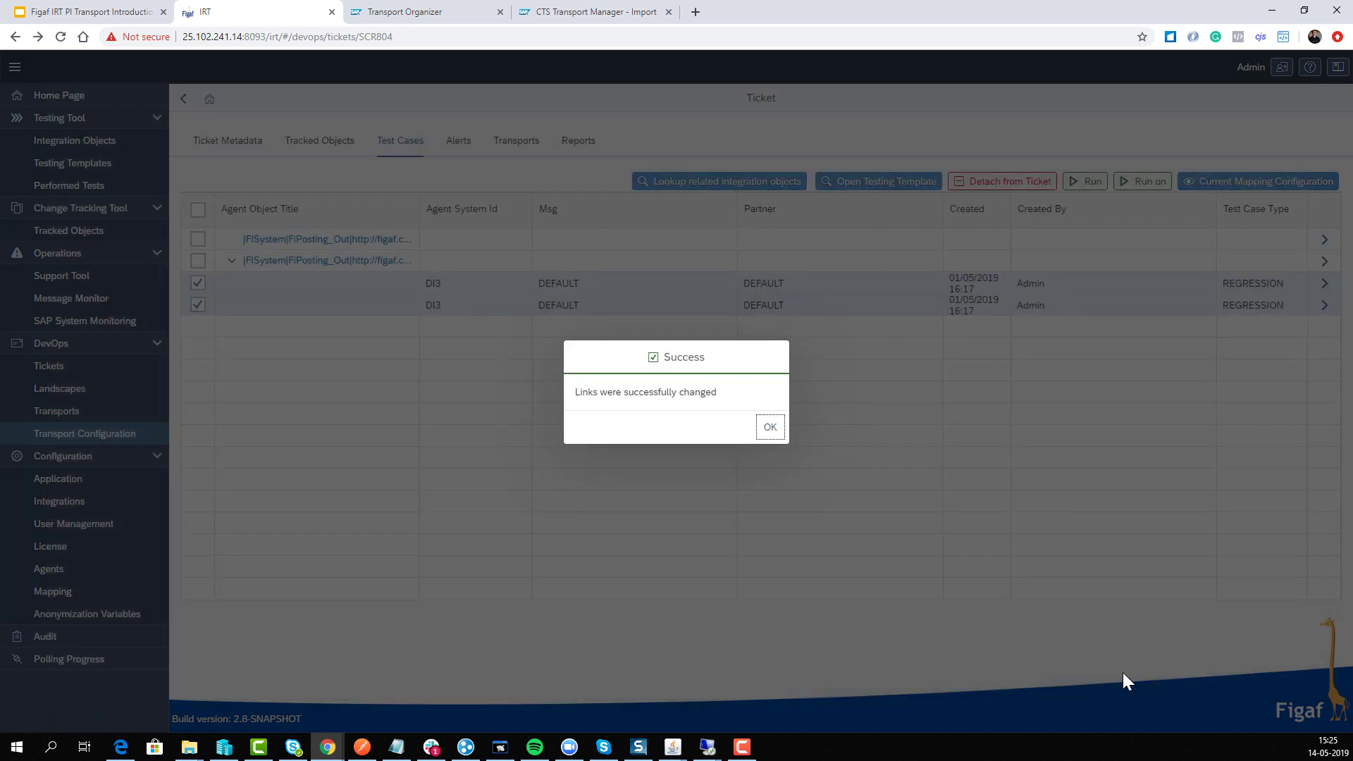
left_click(765, 443)
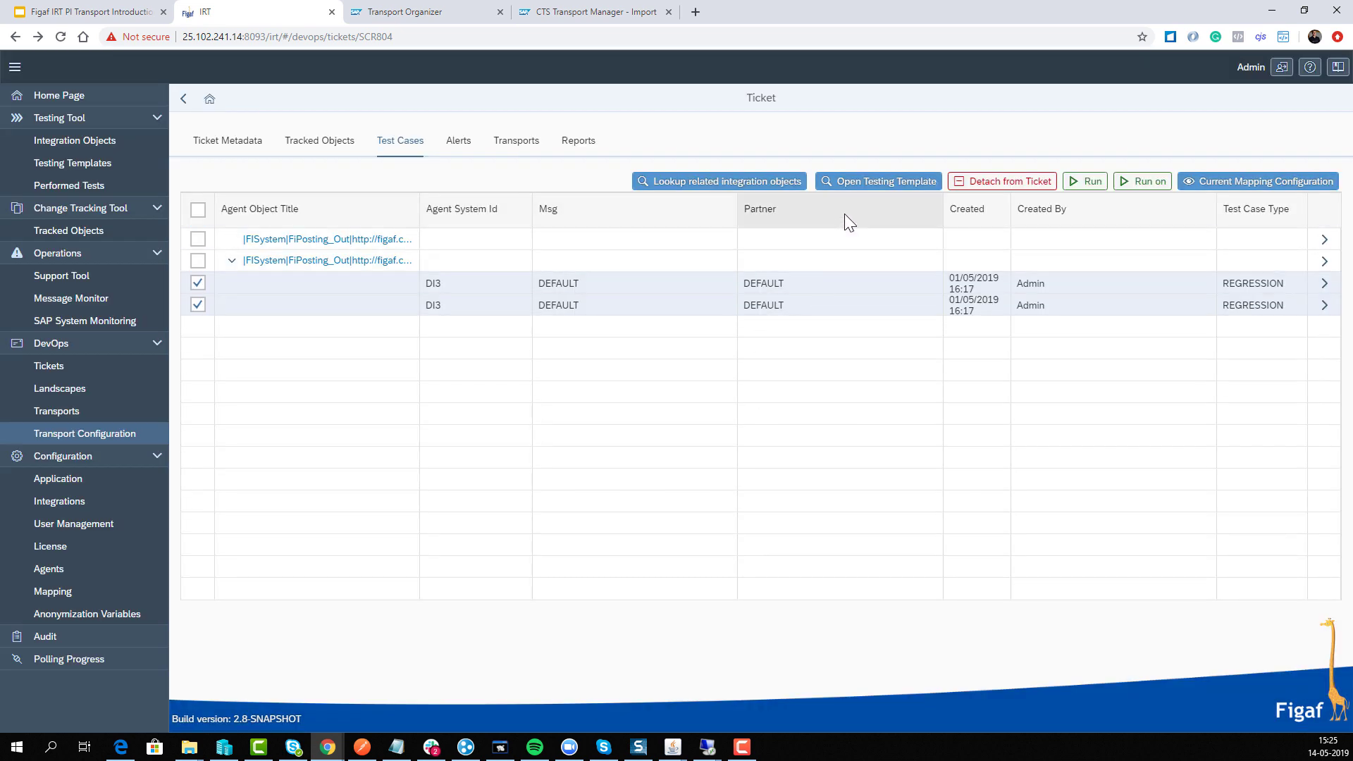
left_click(854, 188)
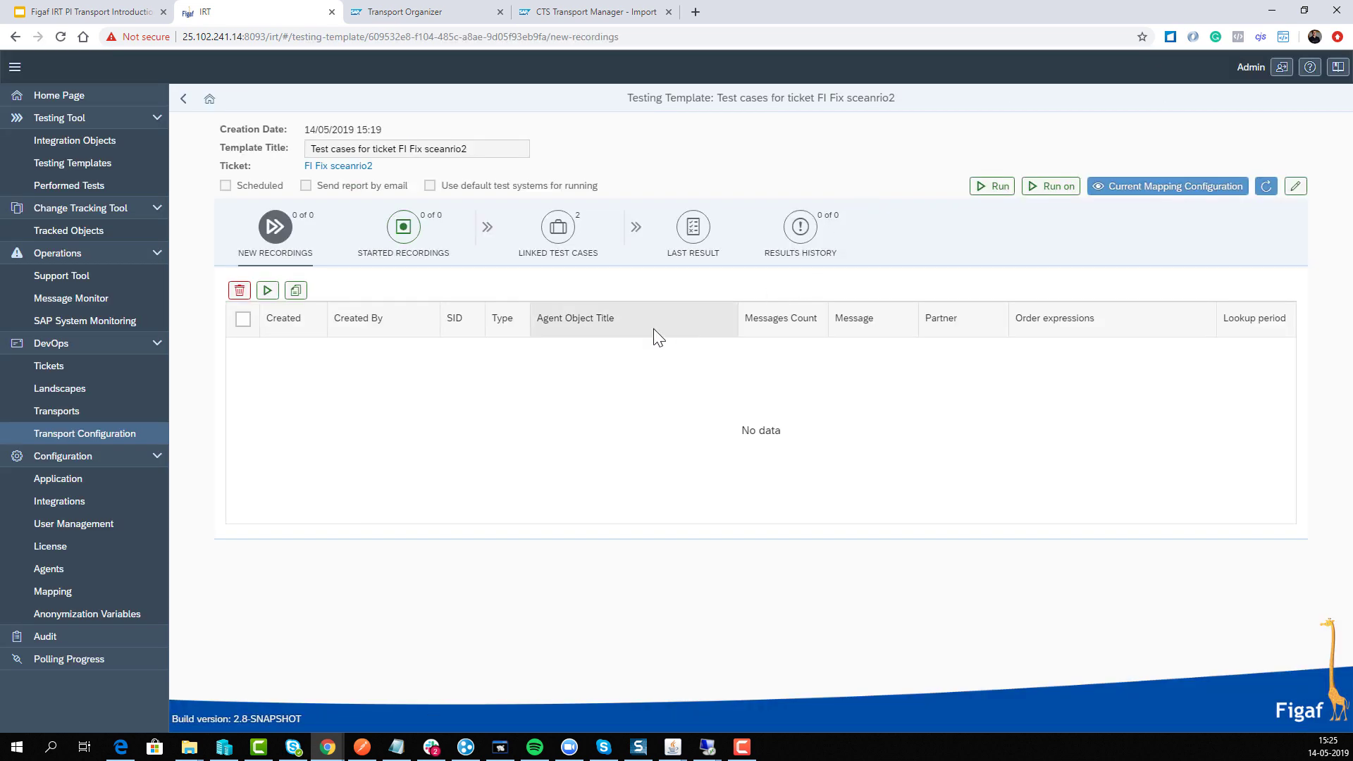
- Run the testing template's two linked test cases on test system DPO
left_click(564, 257)
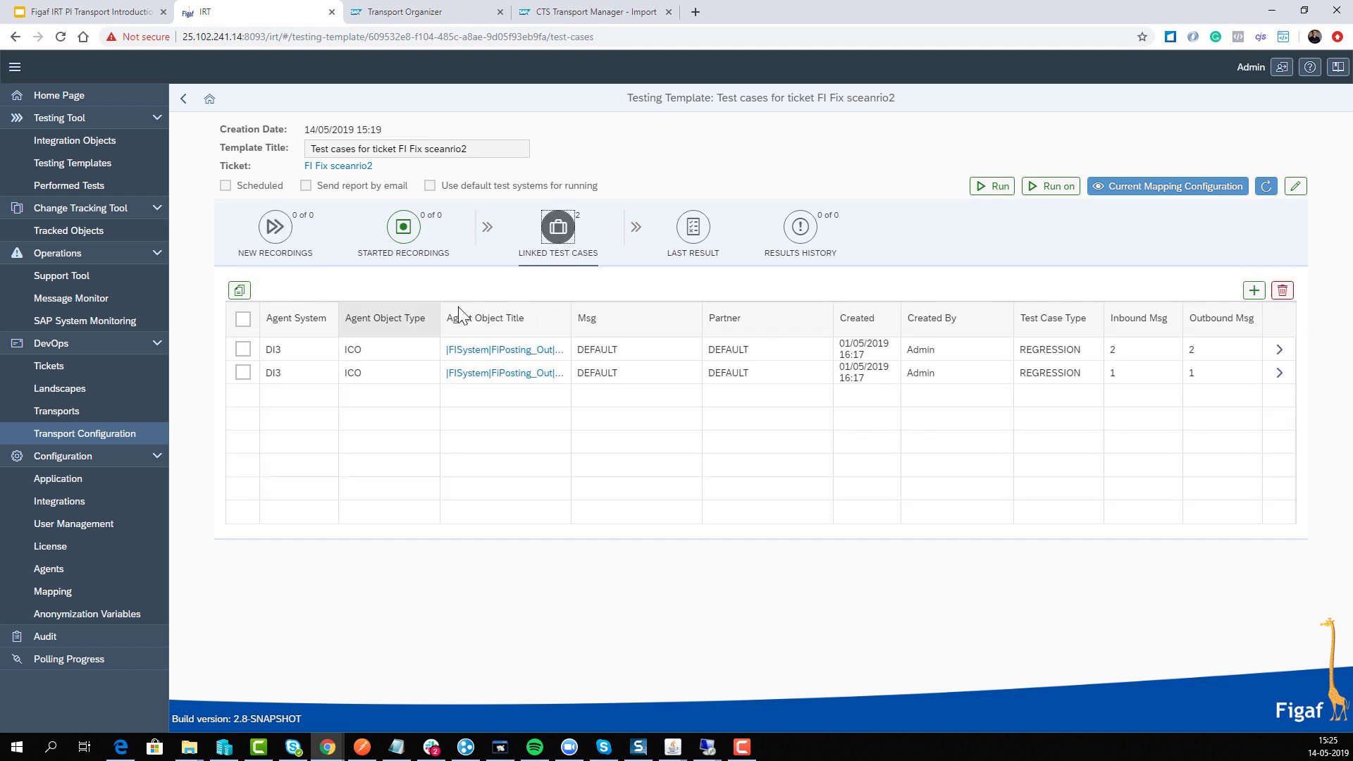
left_click(1051, 186)
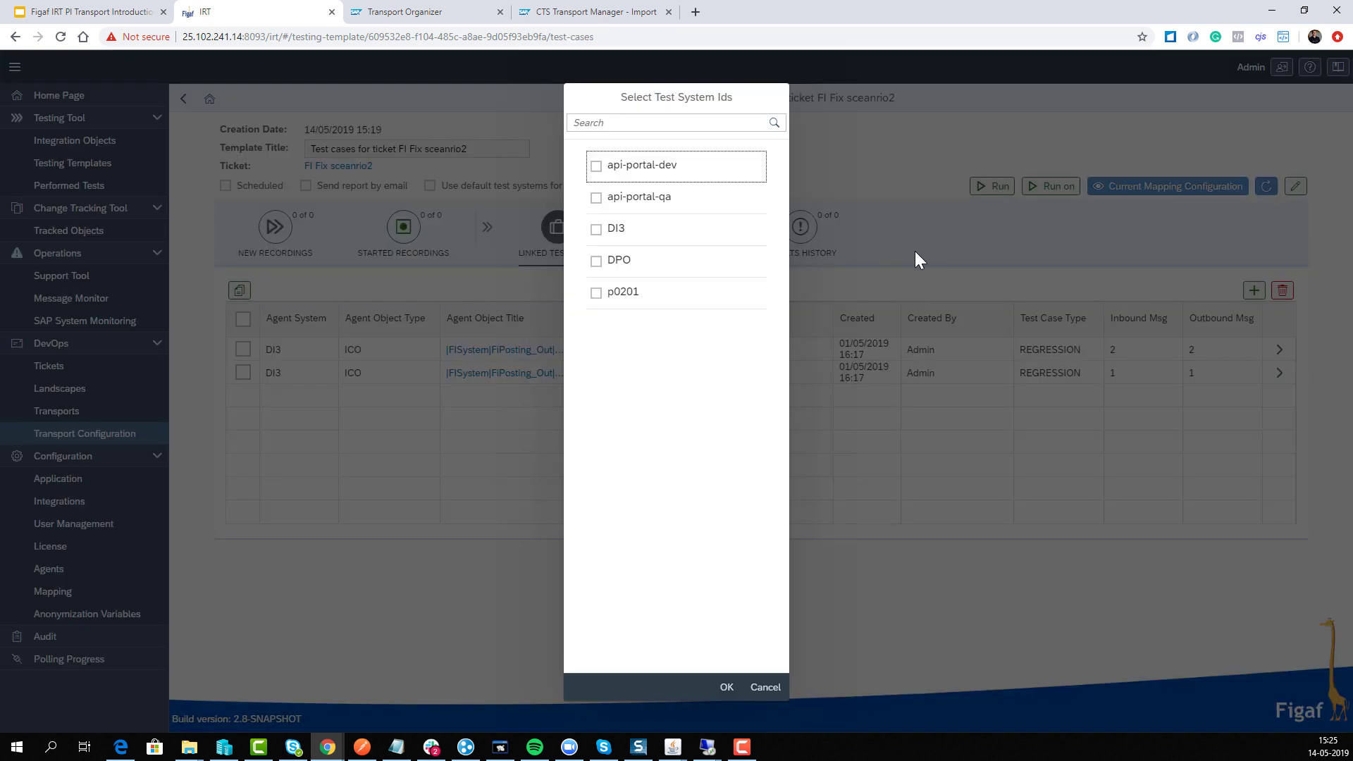
left_click(627, 262)
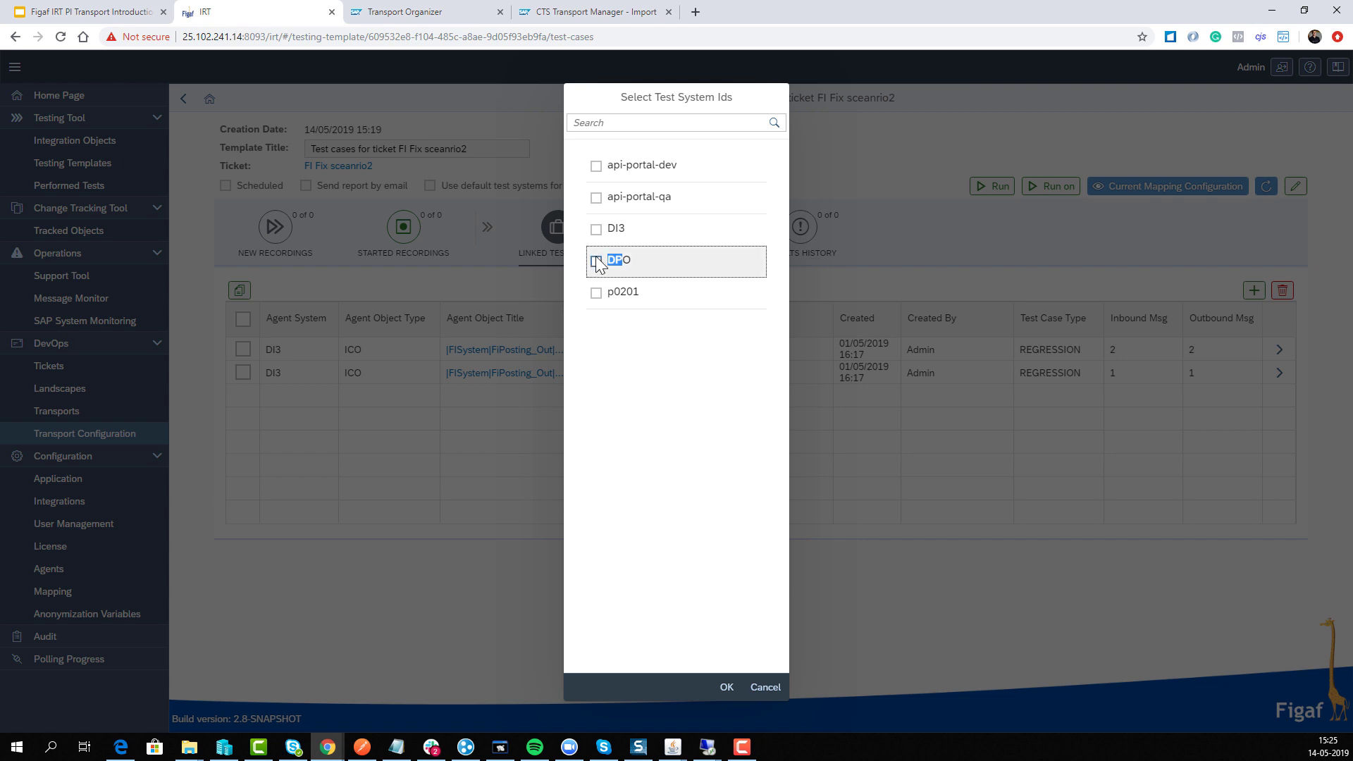
left_click(725, 688)
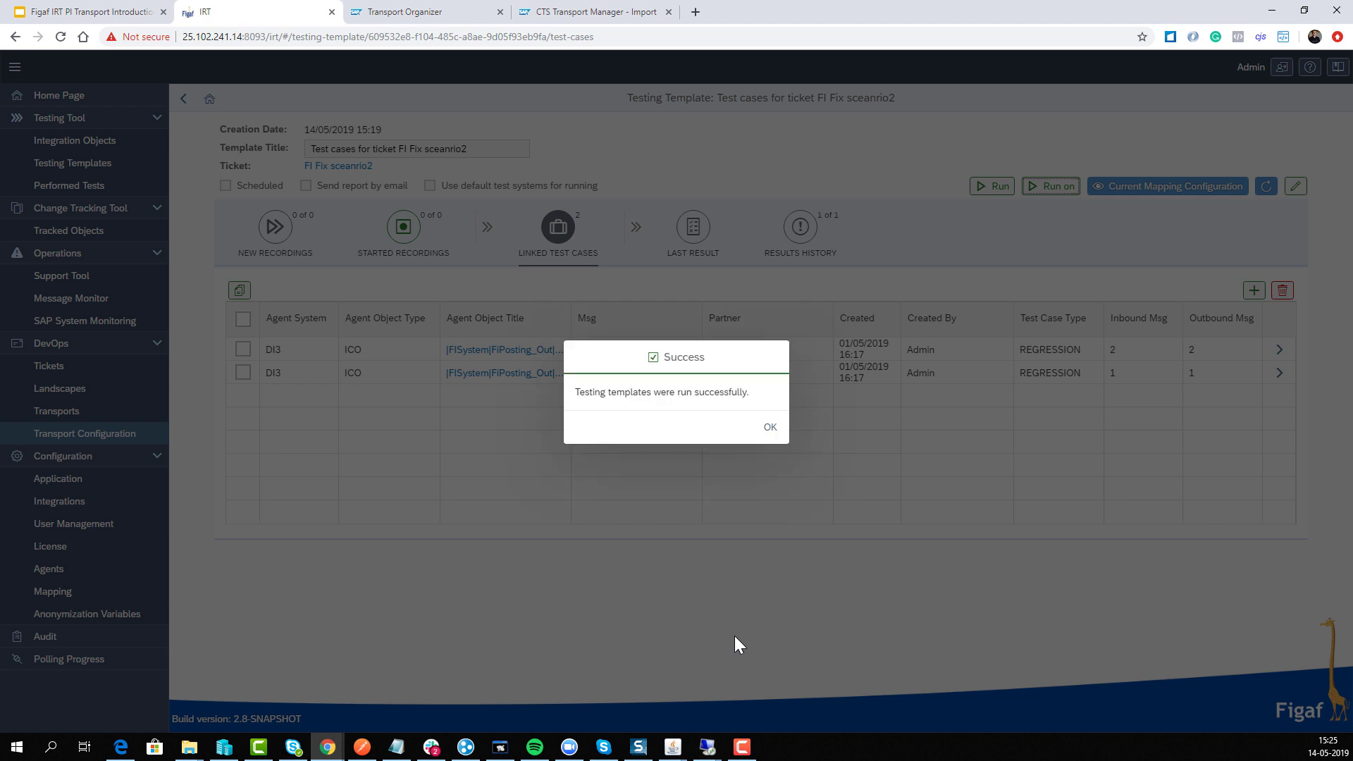
left_click(763, 435)
- Inspect the test run details of the first test case in the last result, then return to the testing template
left_click(693, 226)
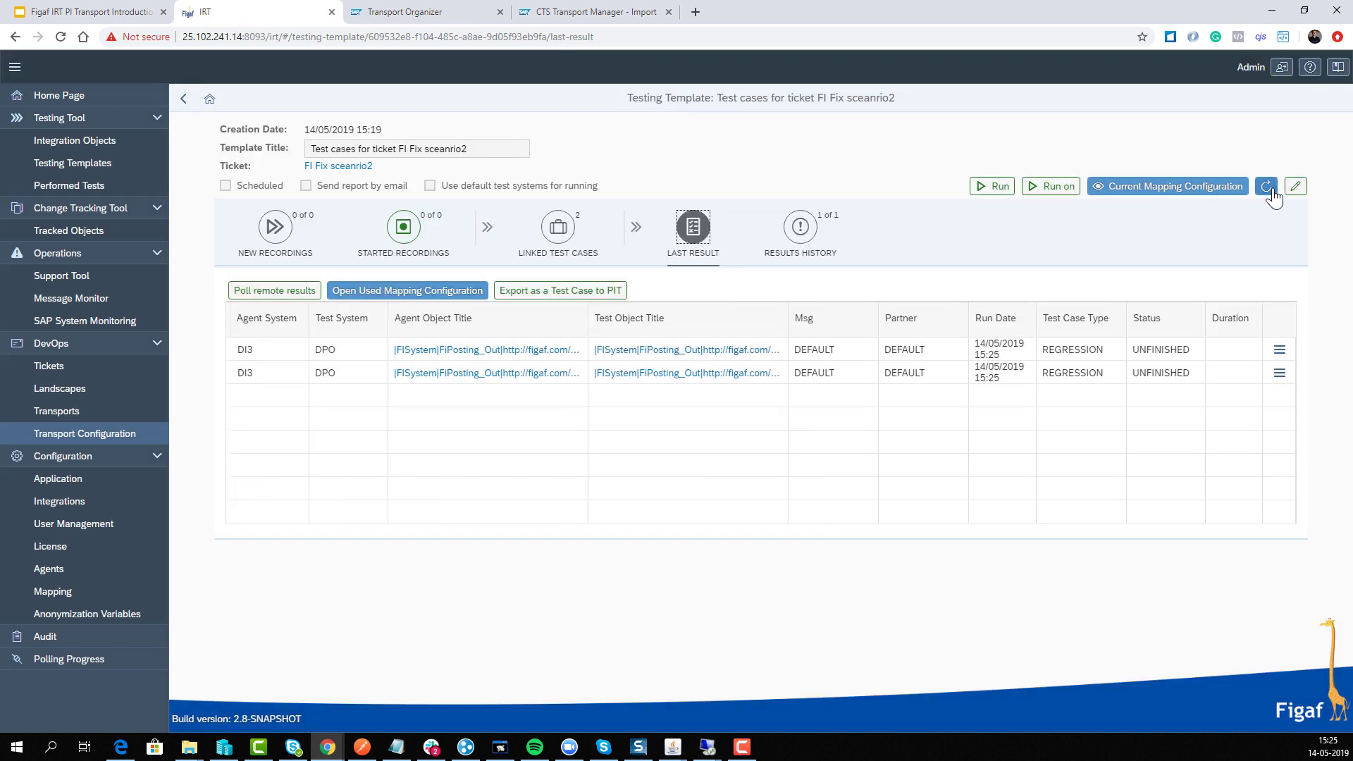
left_click(1279, 349)
left_click(1207, 384)
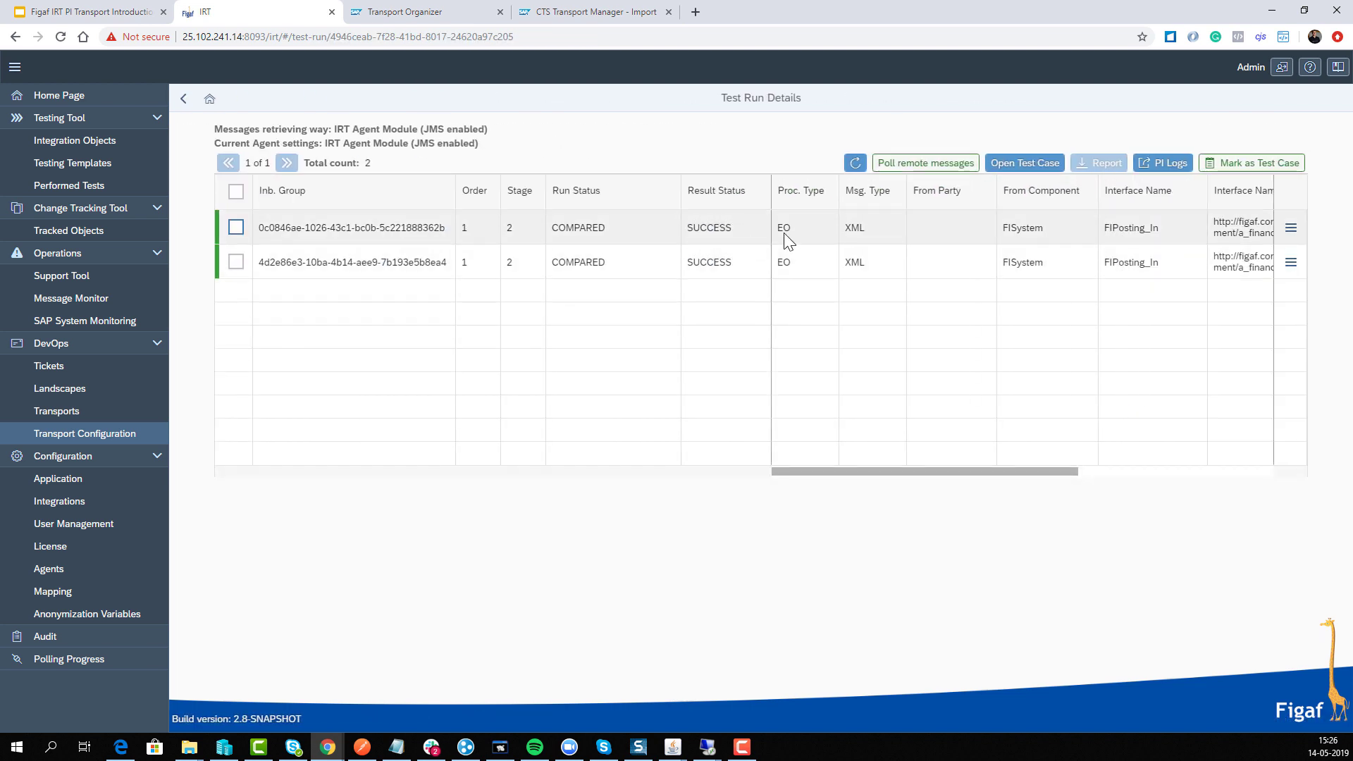
left_click(183, 98)
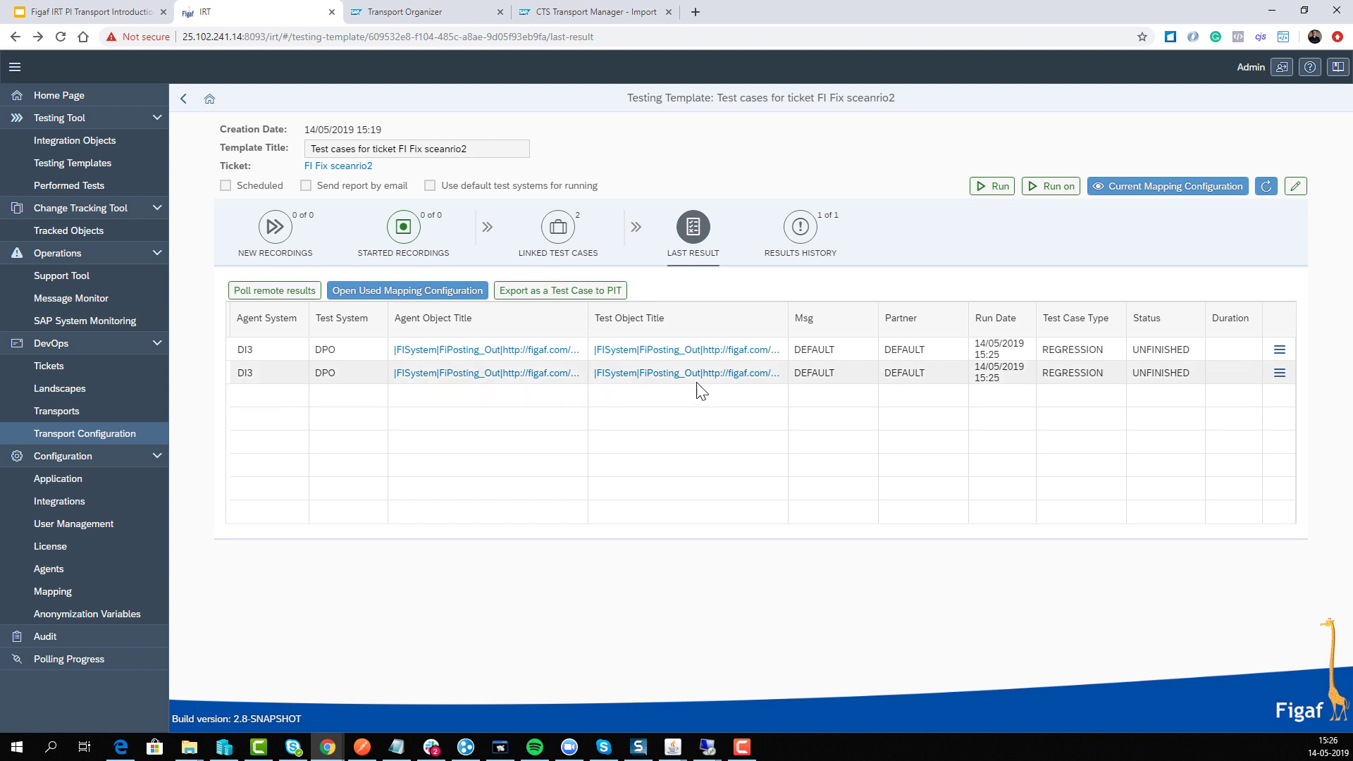
- Generate a report for the linked ticket FI Fix sceanrio2 and open the downloaded workbook in Excel
left_click(344, 167)
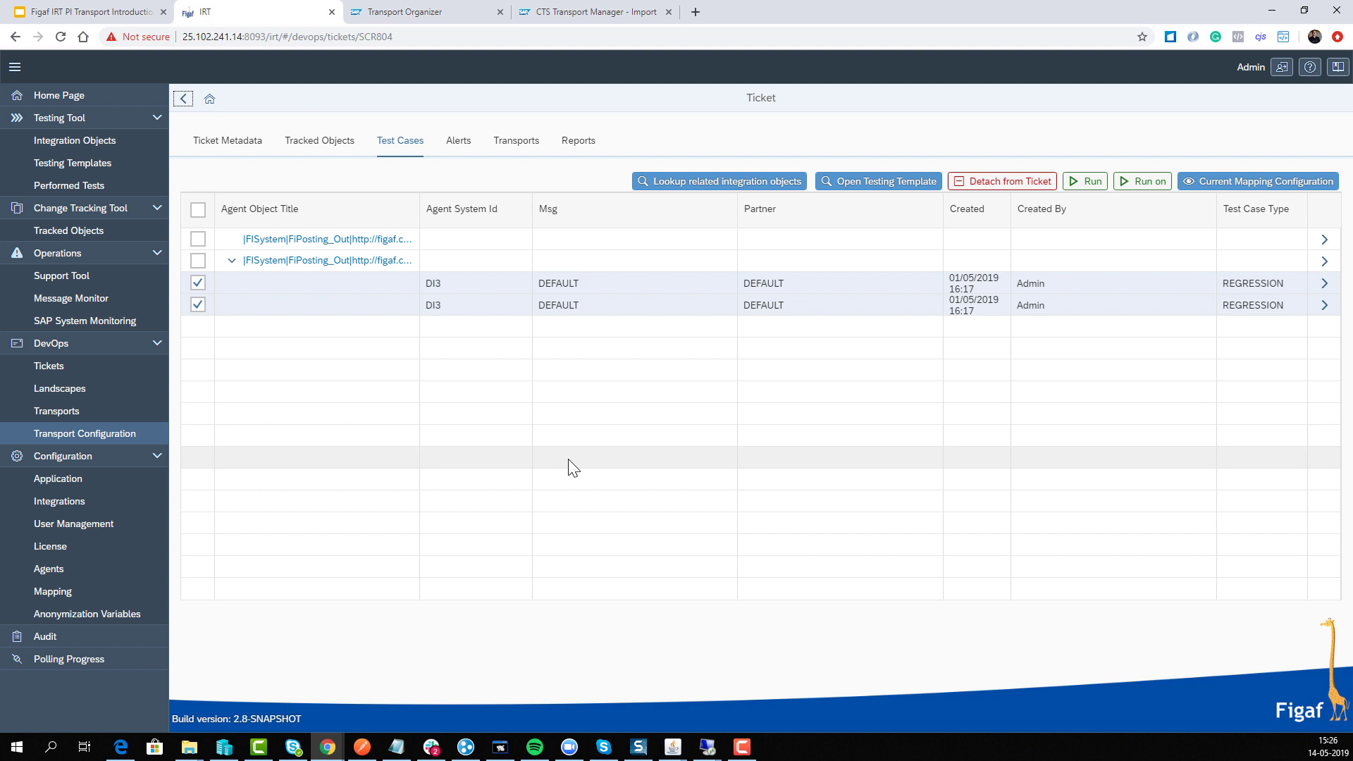
left_click(577, 140)
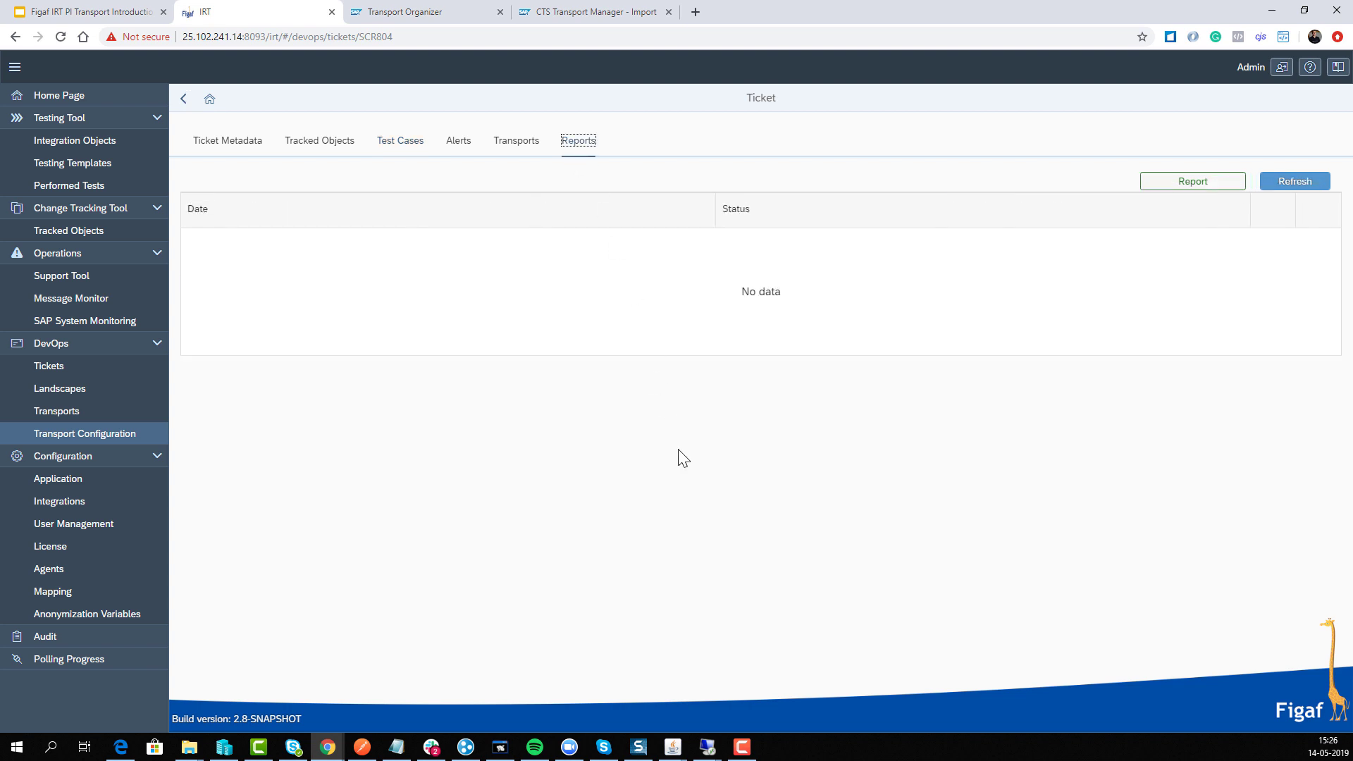
left_click(1166, 182)
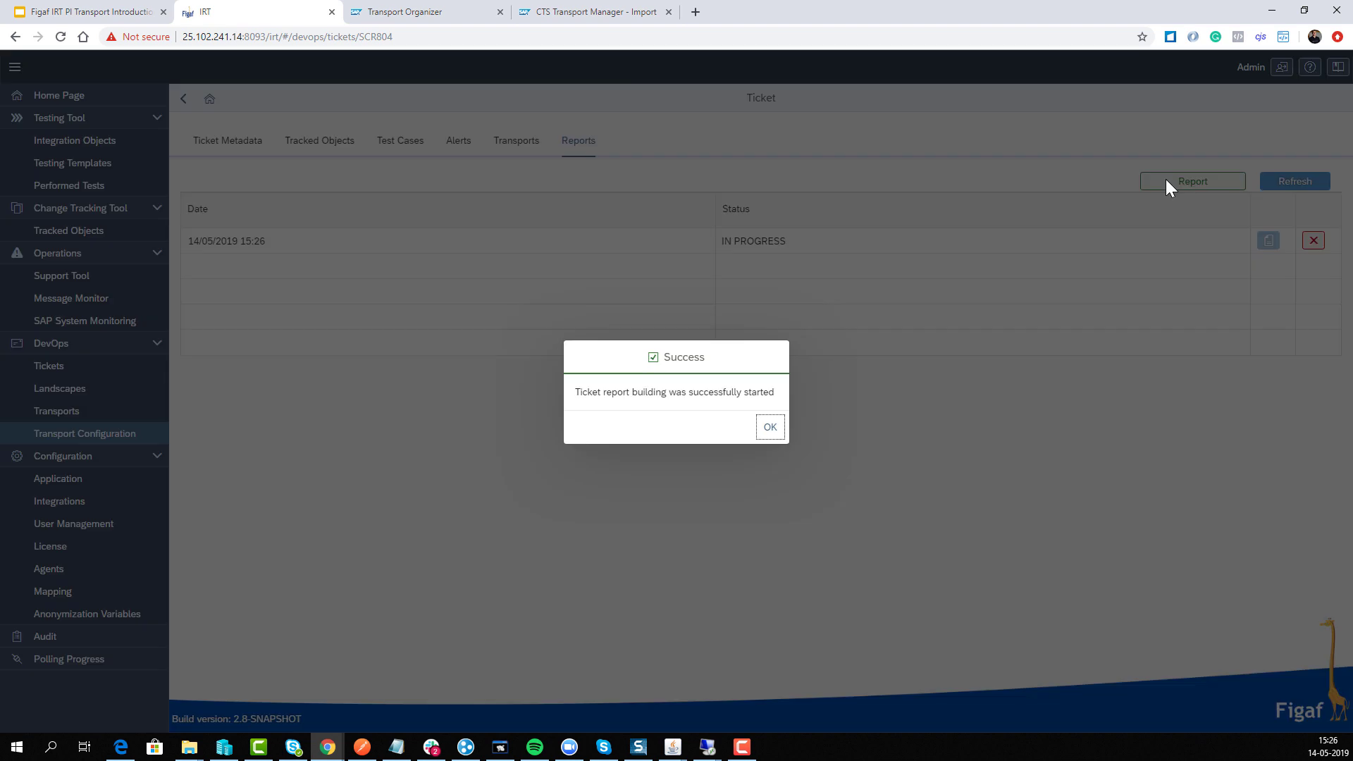
left_click(770, 427)
left_click(1294, 181)
left_click(1268, 241)
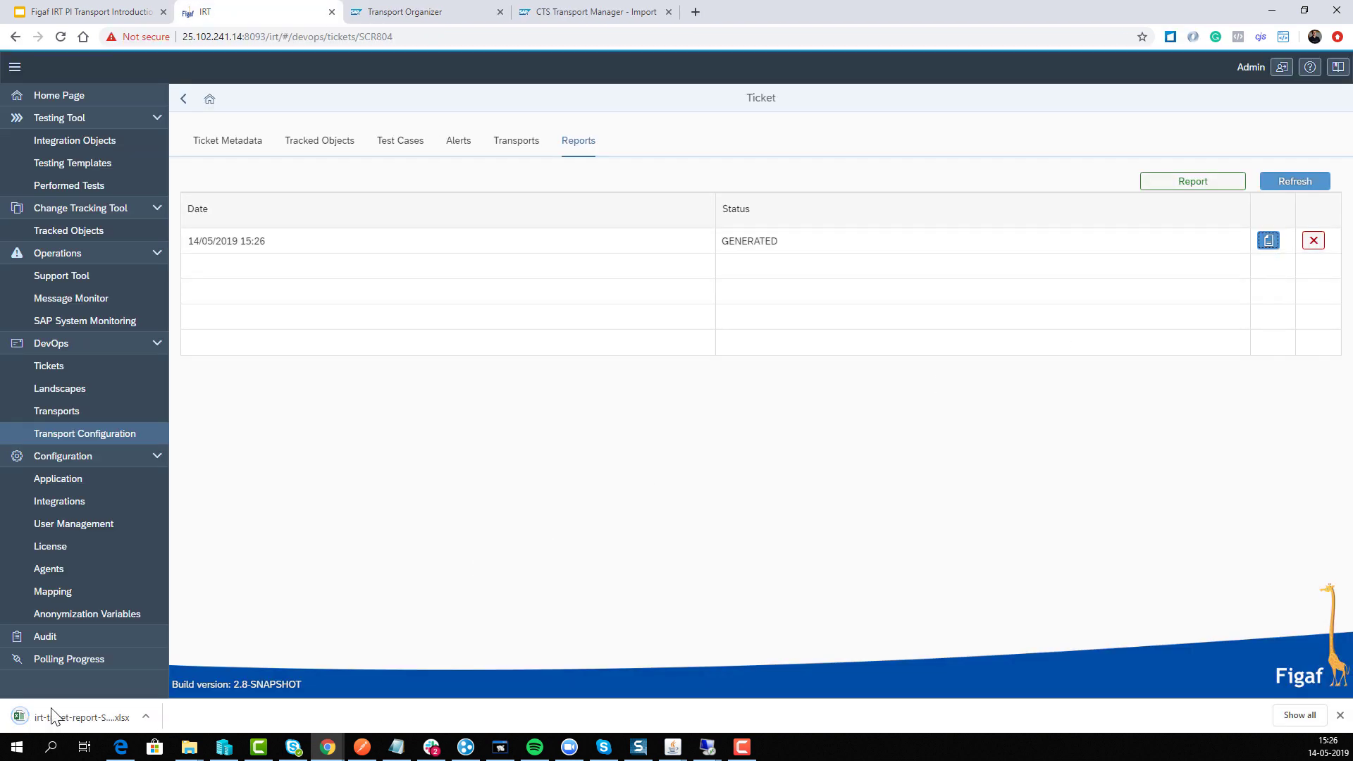
left_click(83, 711)
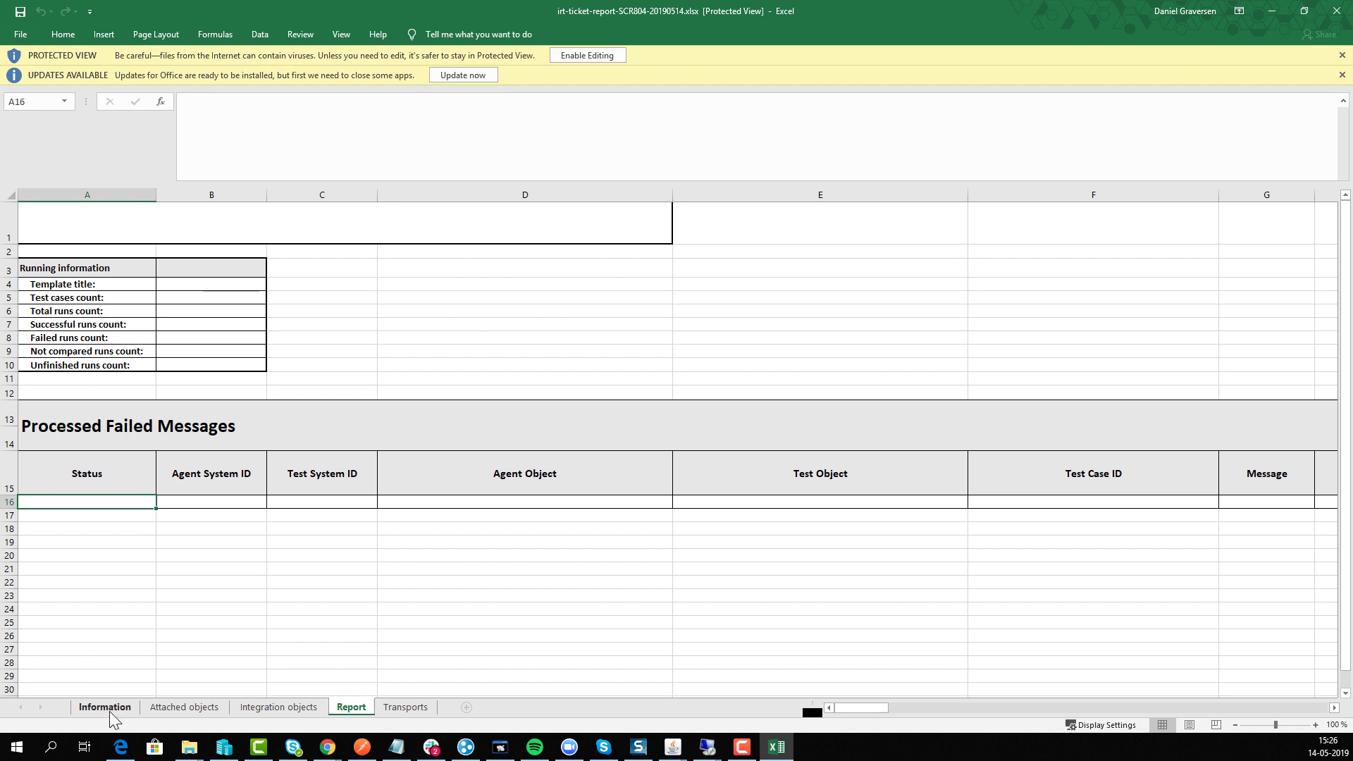
- Review the Information, Attached objects, Integration objects and Transports sheets of the ticket report, then minimize the workbook
left_click(110, 708)
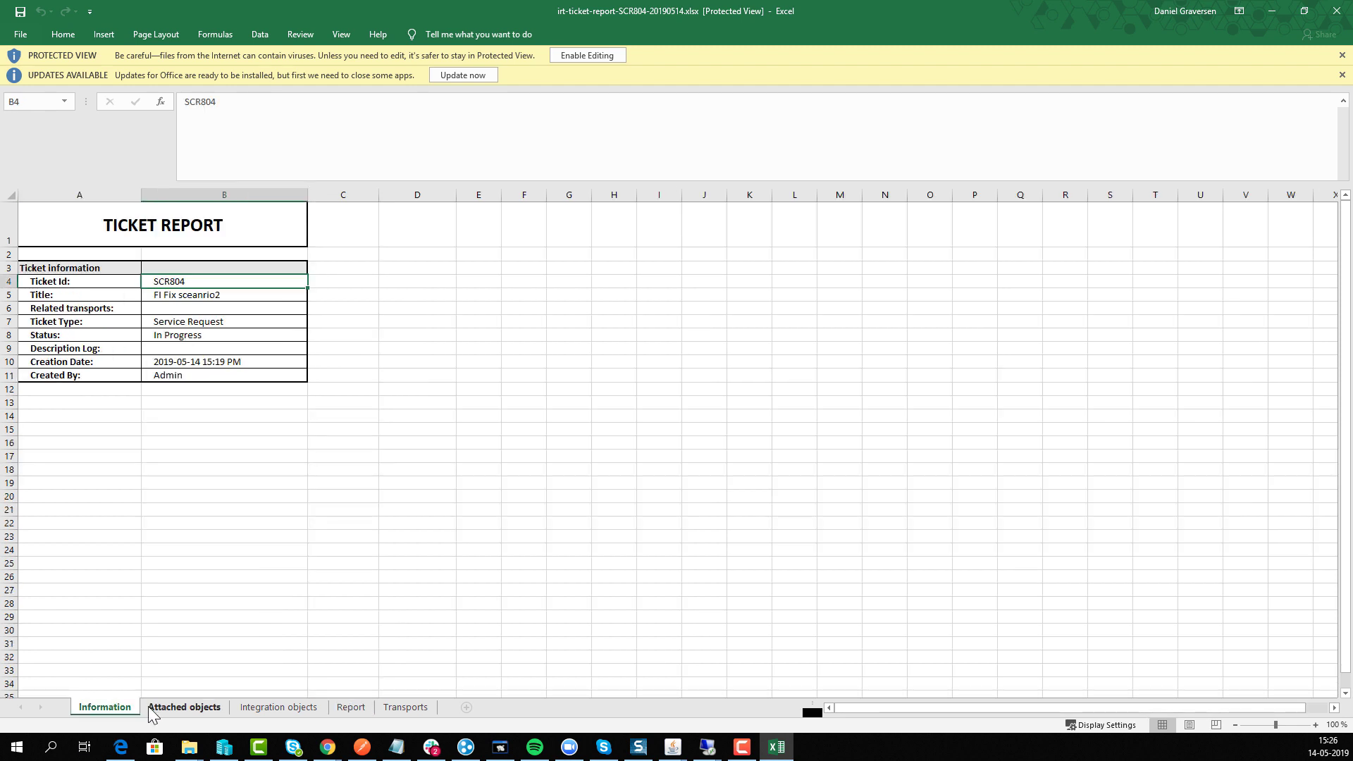
left_click(183, 707)
left_click(87, 708)
left_click(197, 708)
scroll(850, 322, "down", 3)
scroll(755, 302, "up", 3)
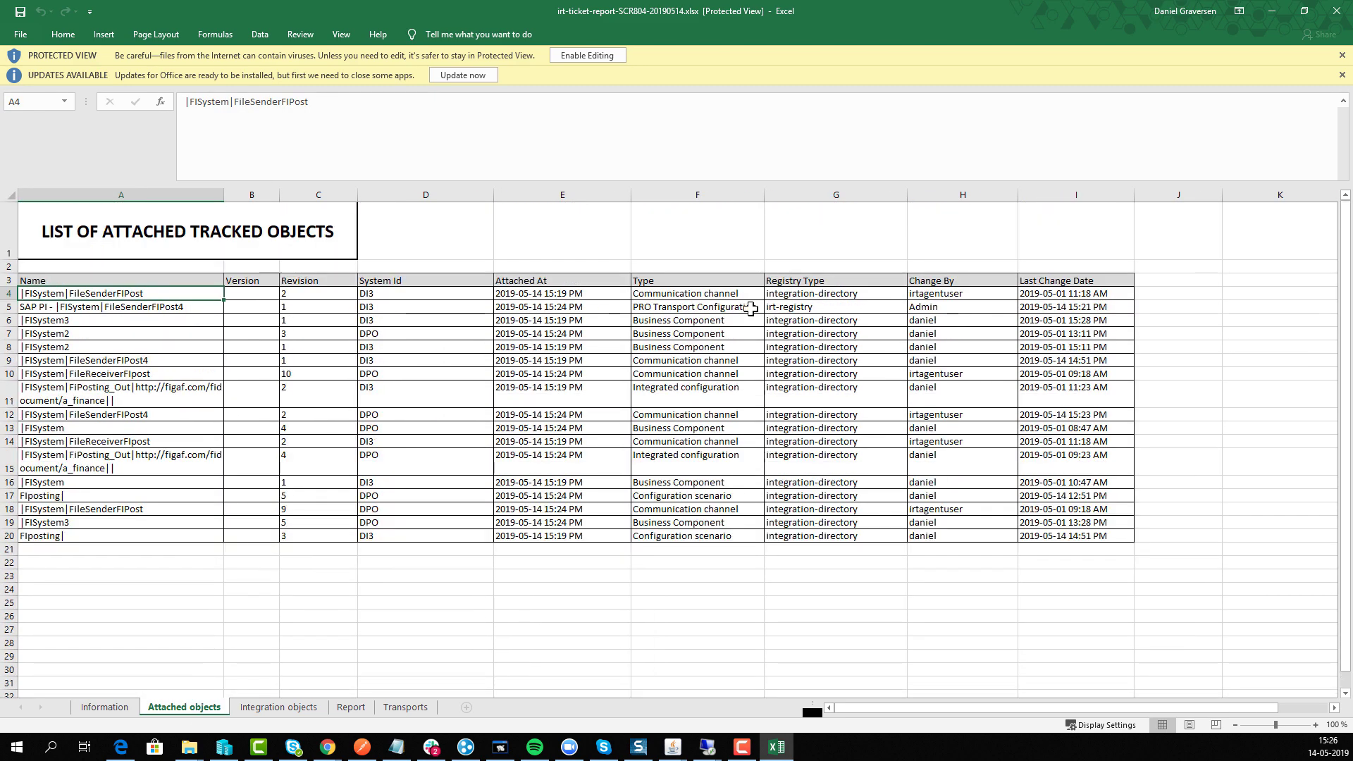
left_click(308, 708)
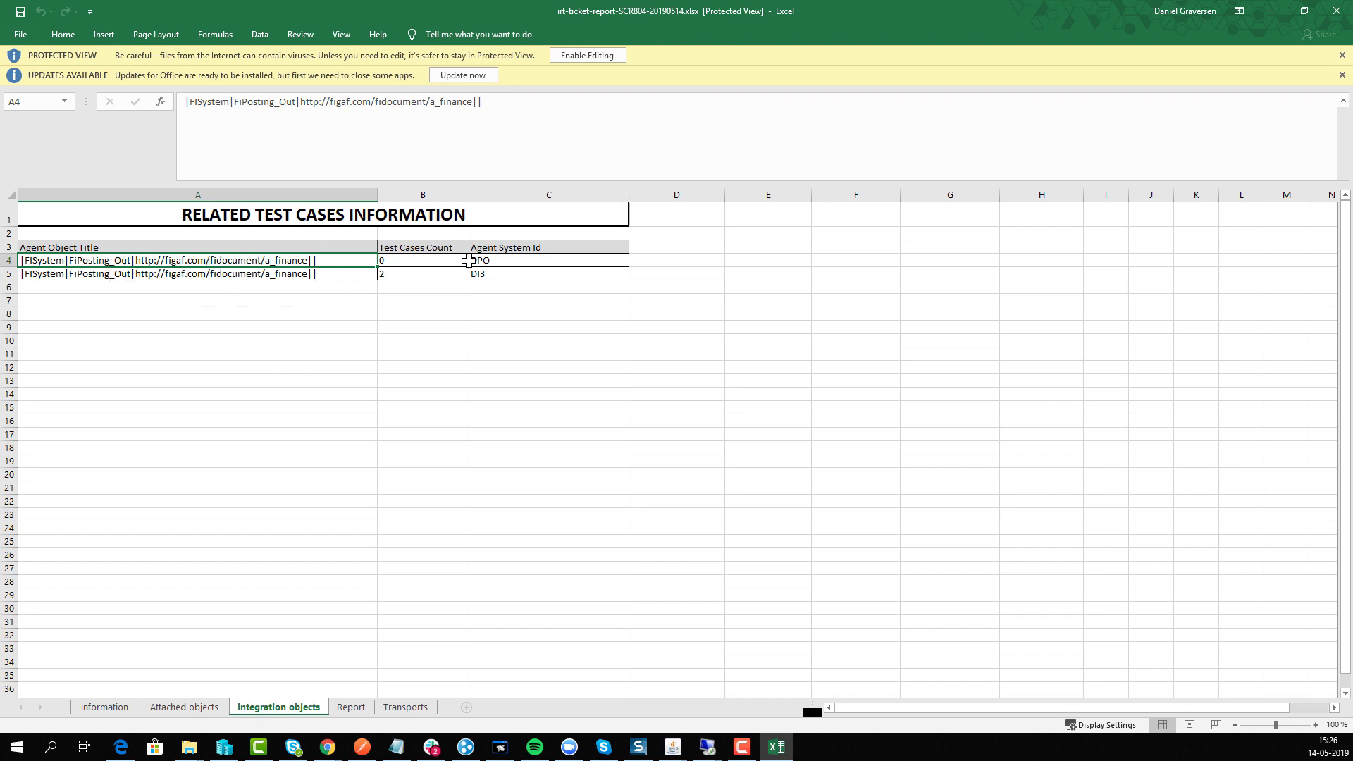
left_click(479, 260)
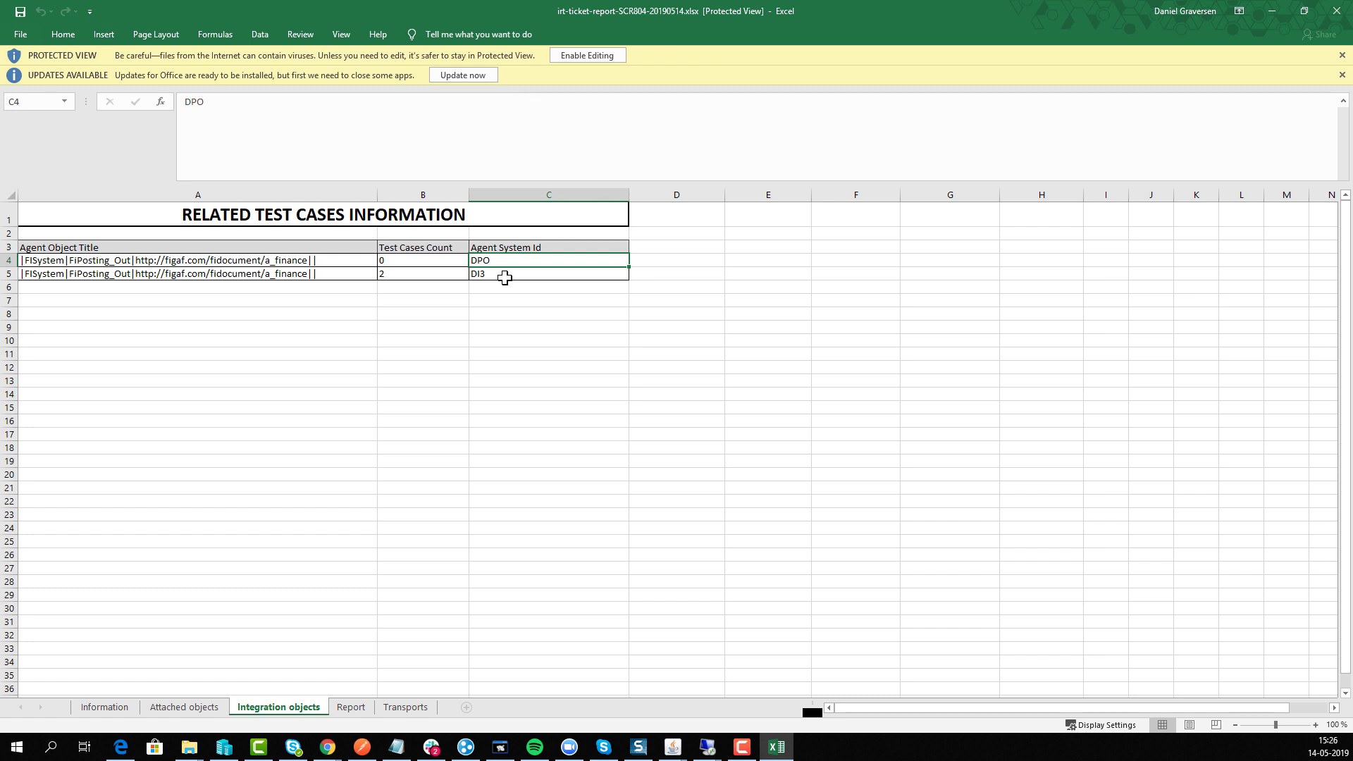
left_click(400, 707)
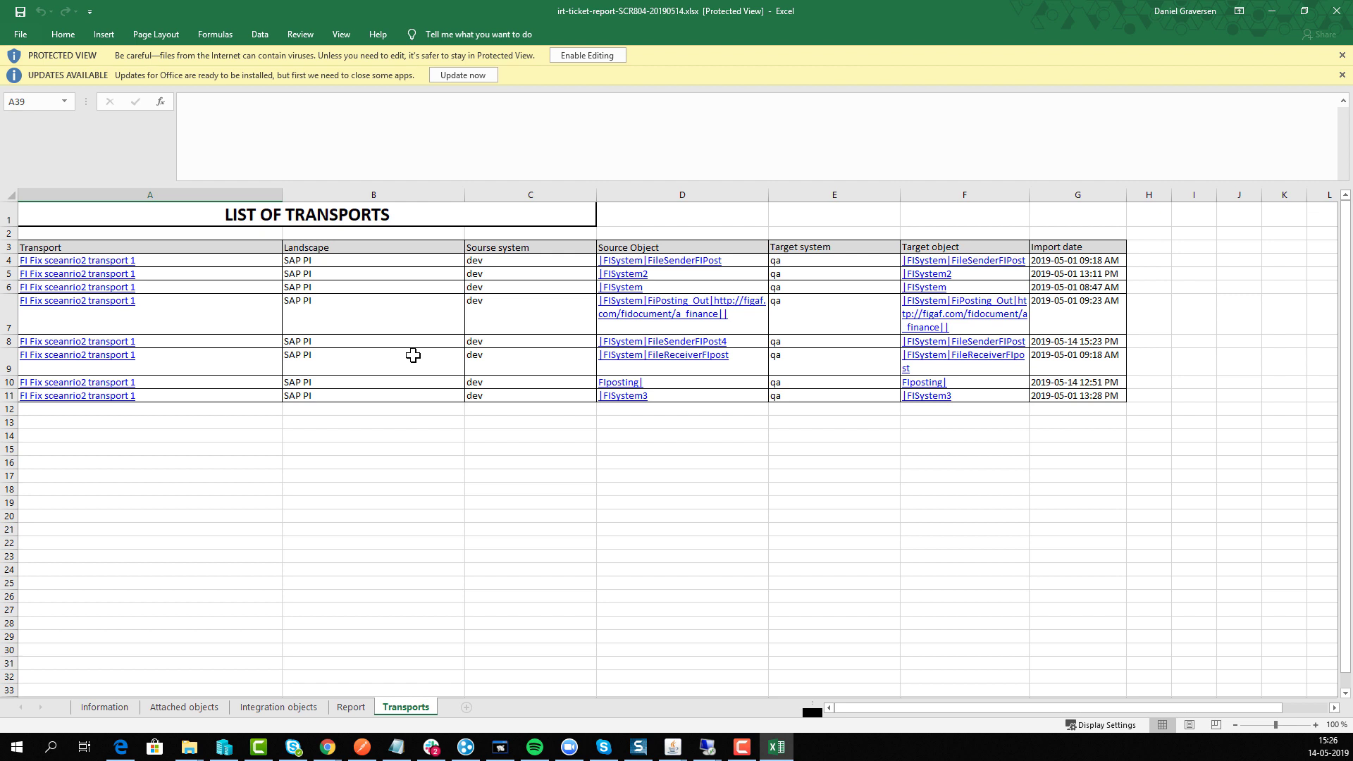
left_click_drag(818, 294, 833, 399)
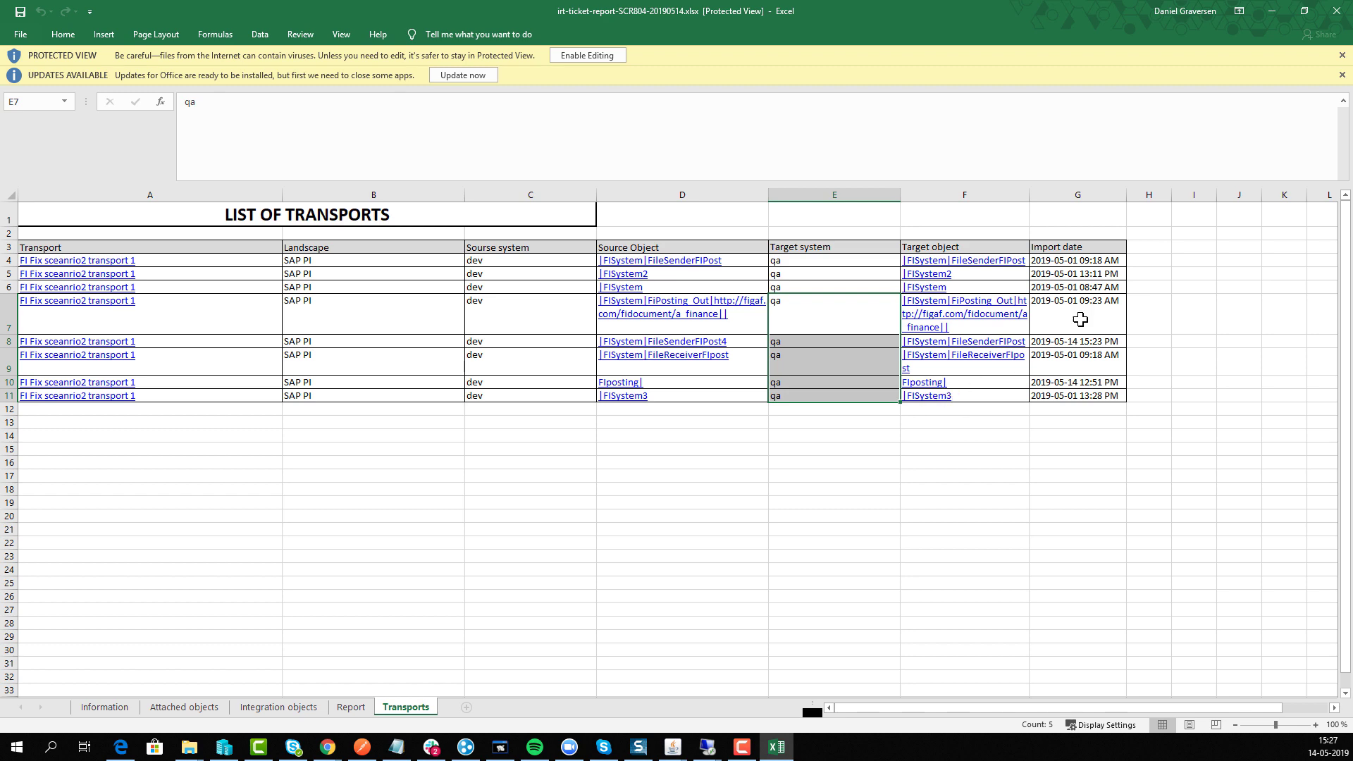
left_click(1266, 18)
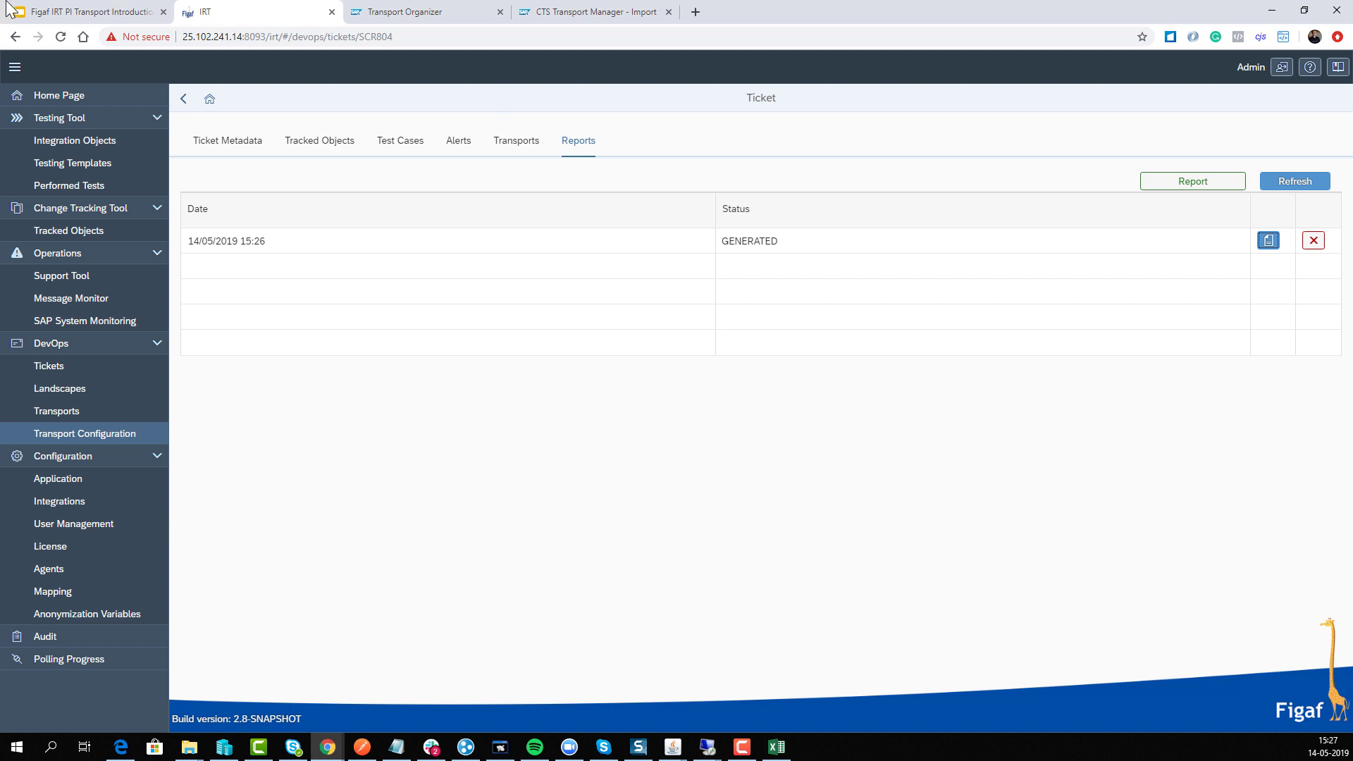
- Switch to the Google Slides transport introduction, present it from the CTS transports slide and advance to Channel Configuration
left_click(77, 12)
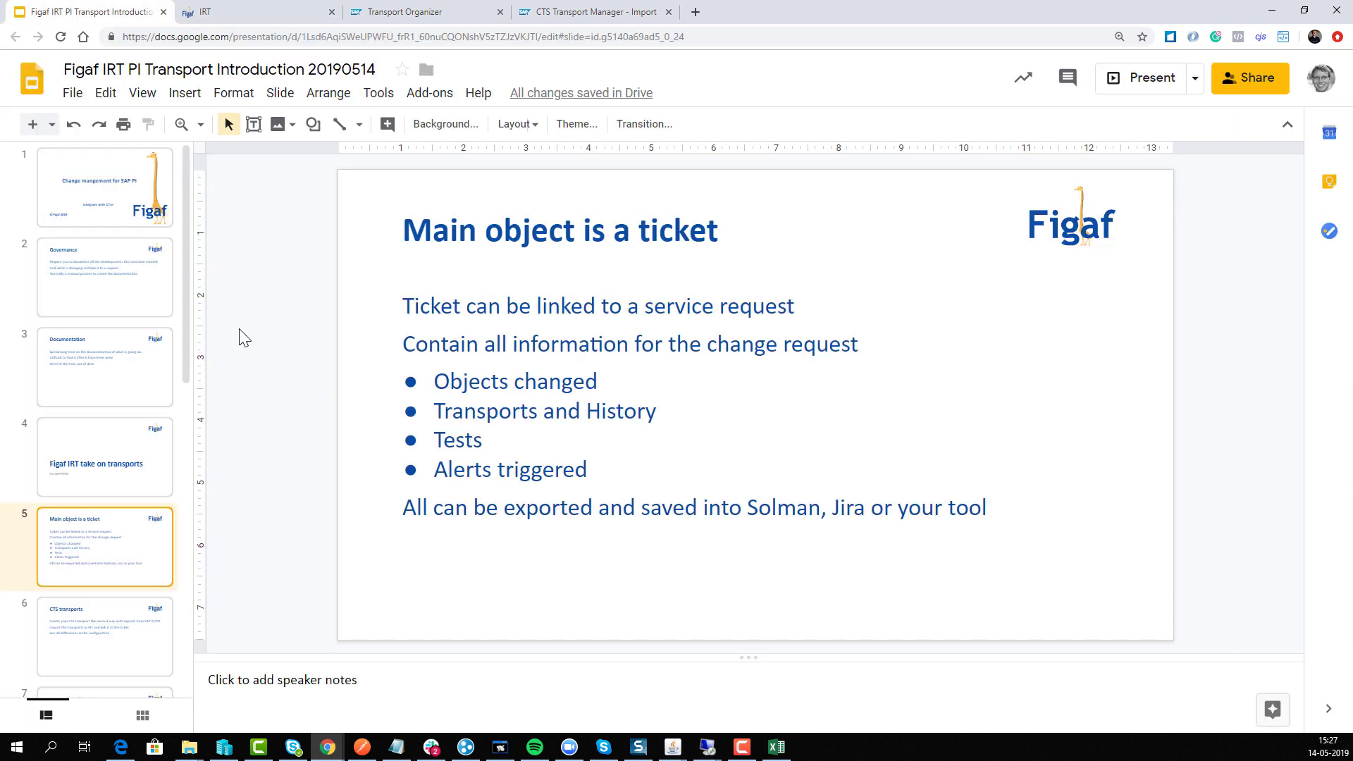
left_click(111, 625)
left_click(1160, 79)
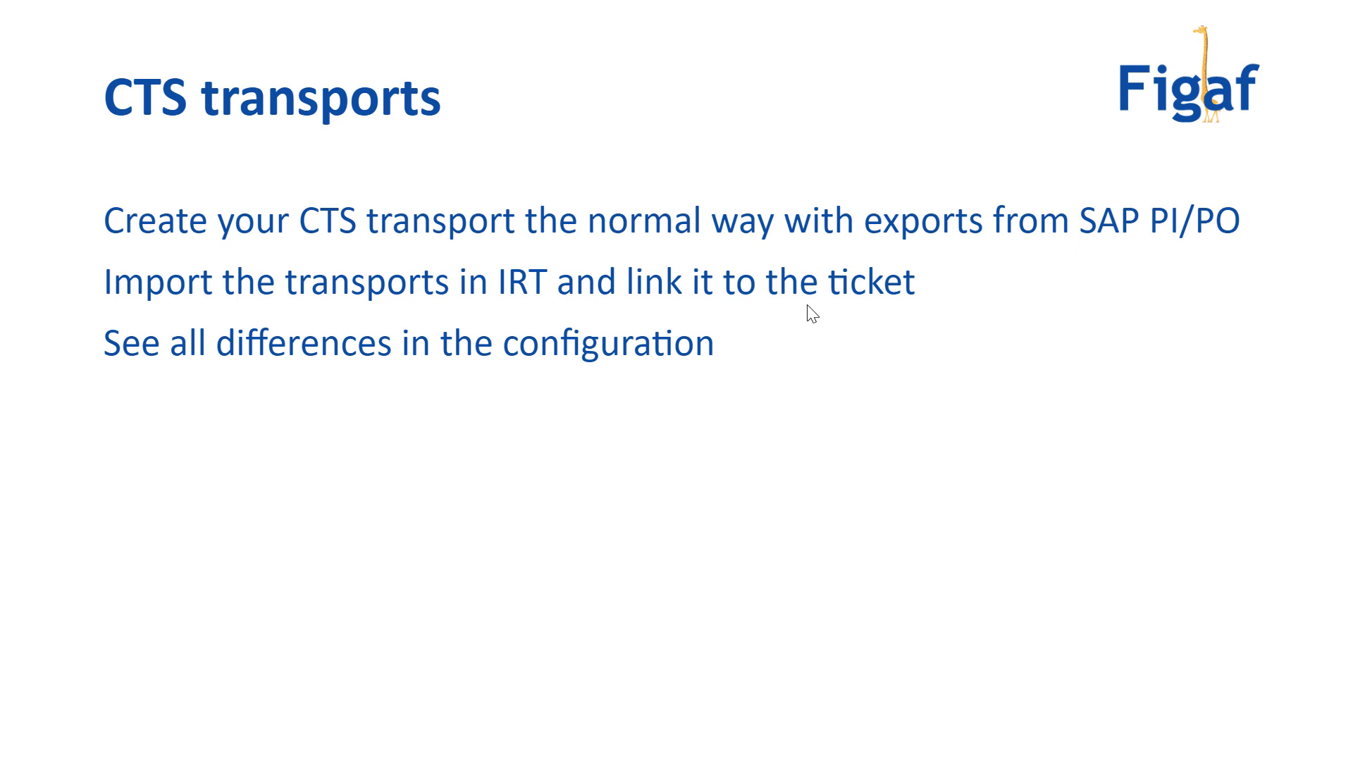
key("Right")
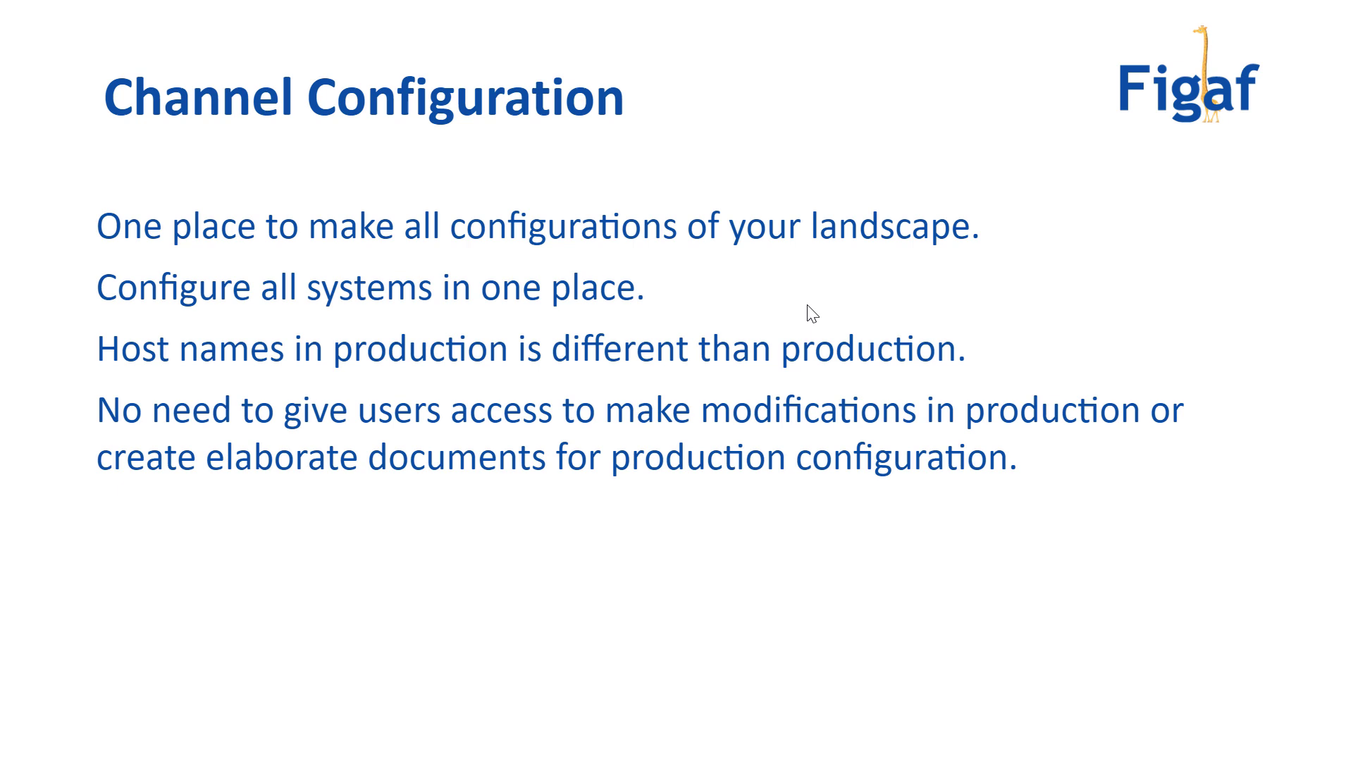